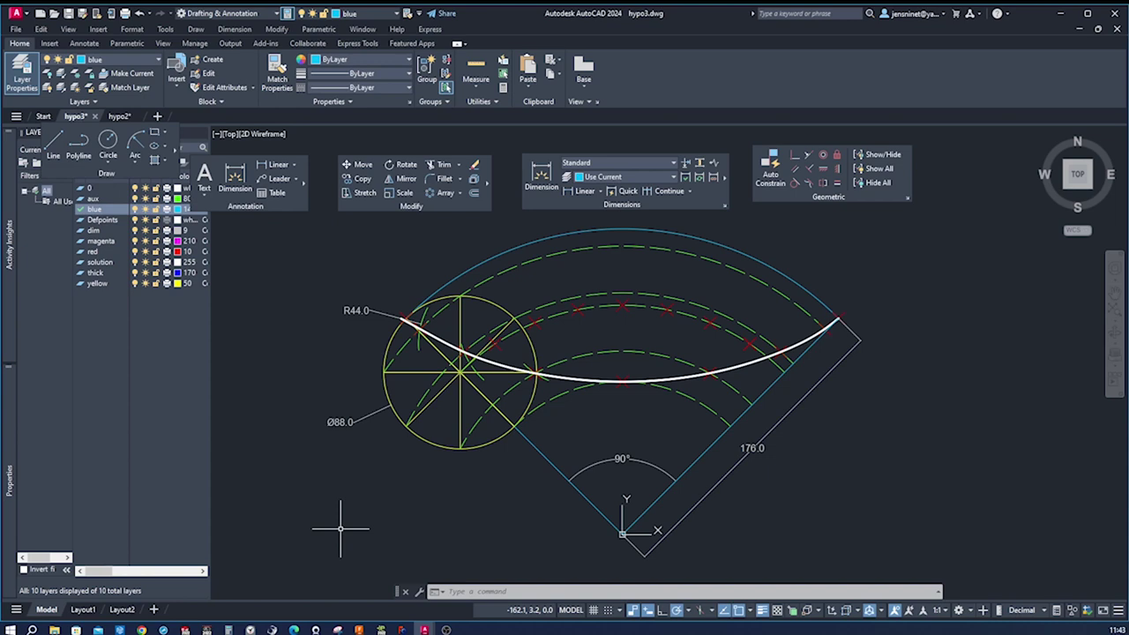
# Start the new drawing hypo4 and make blue the current layer.
pyautogui.click(800, 460)
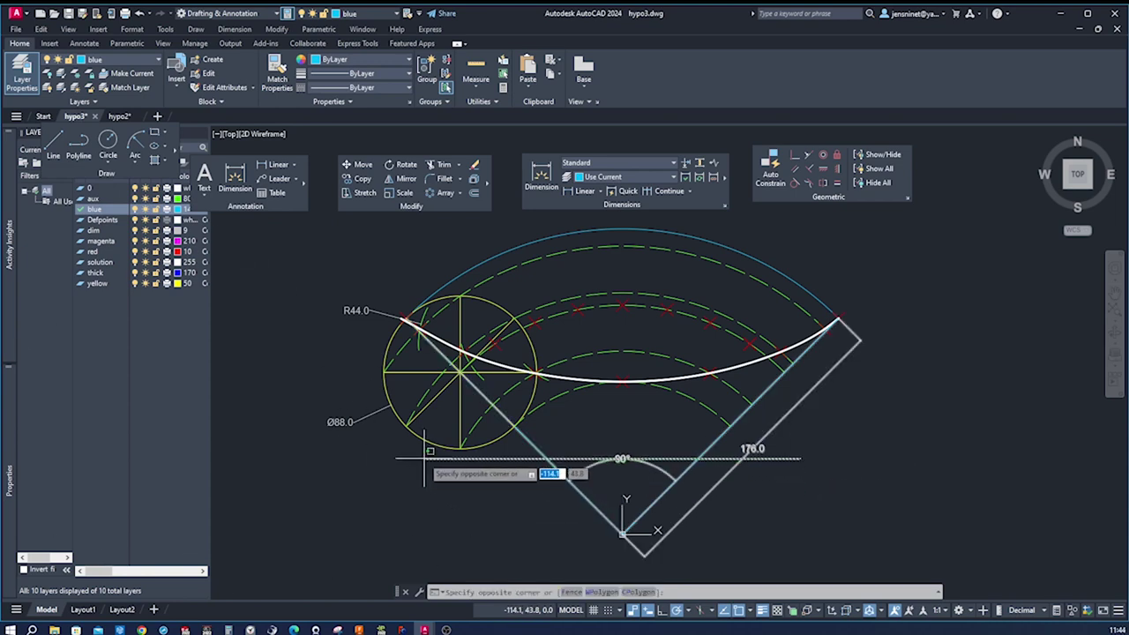
pyautogui.press('Escape')
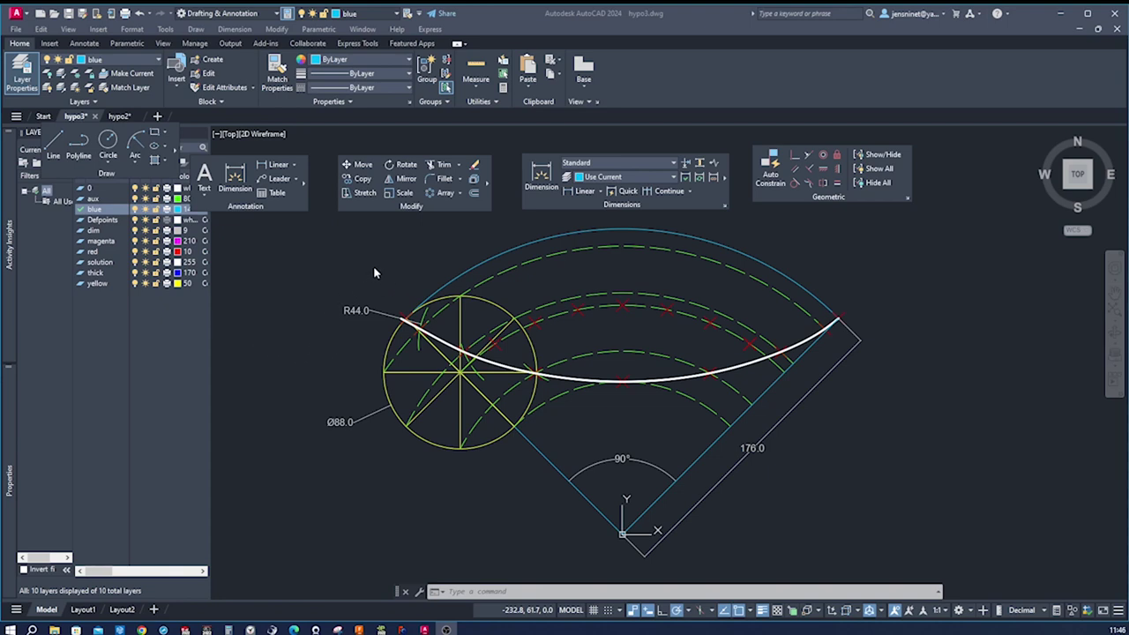
pyautogui.click(39, 17)
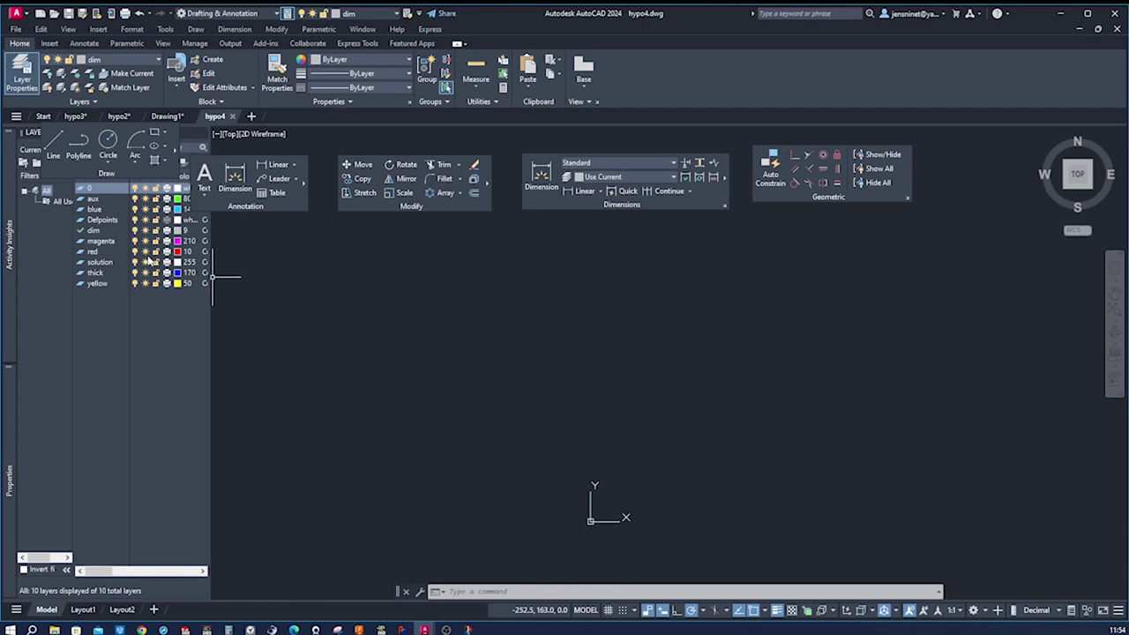
pyautogui.doubleClick(85, 210)
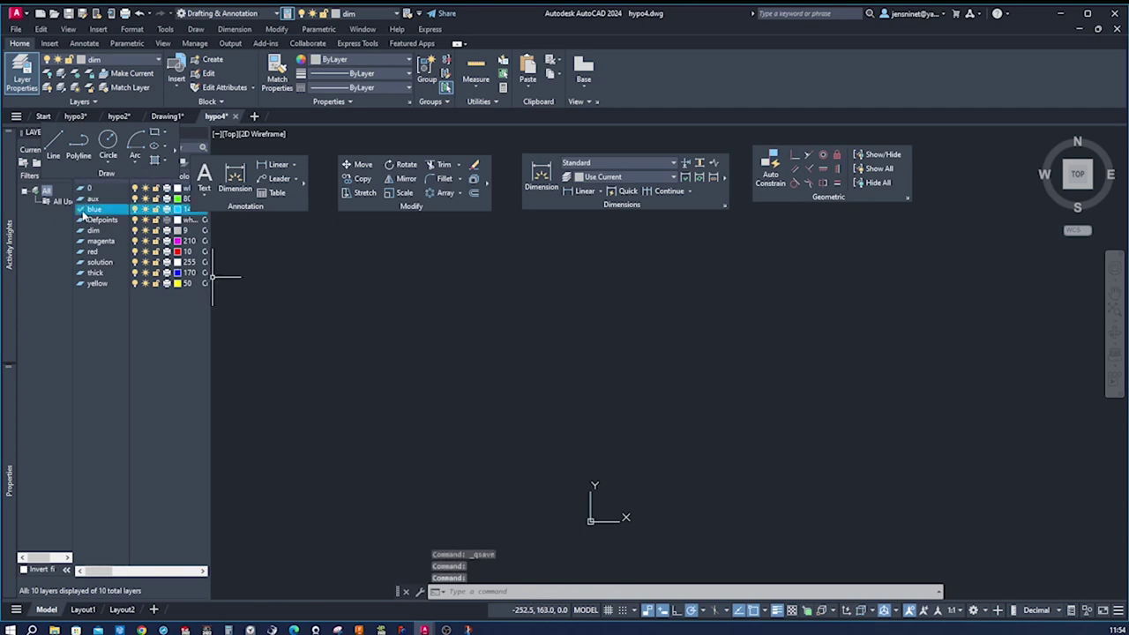
# Draw a 176-unit line from 0,0 at 45°.
pyautogui.write('l')
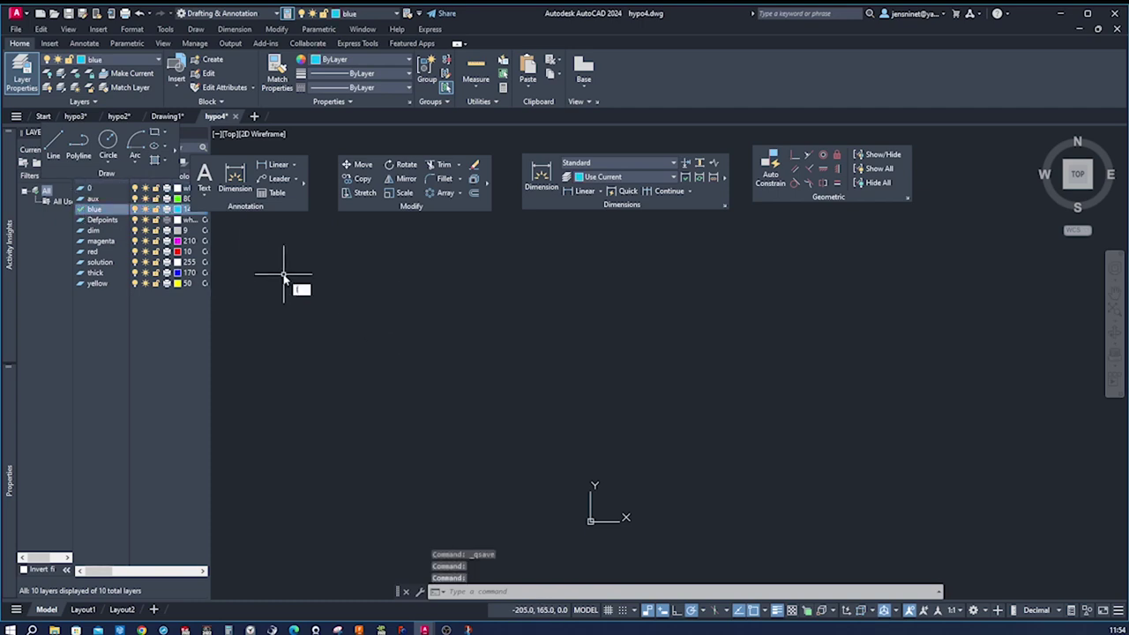
pyautogui.press('Return')
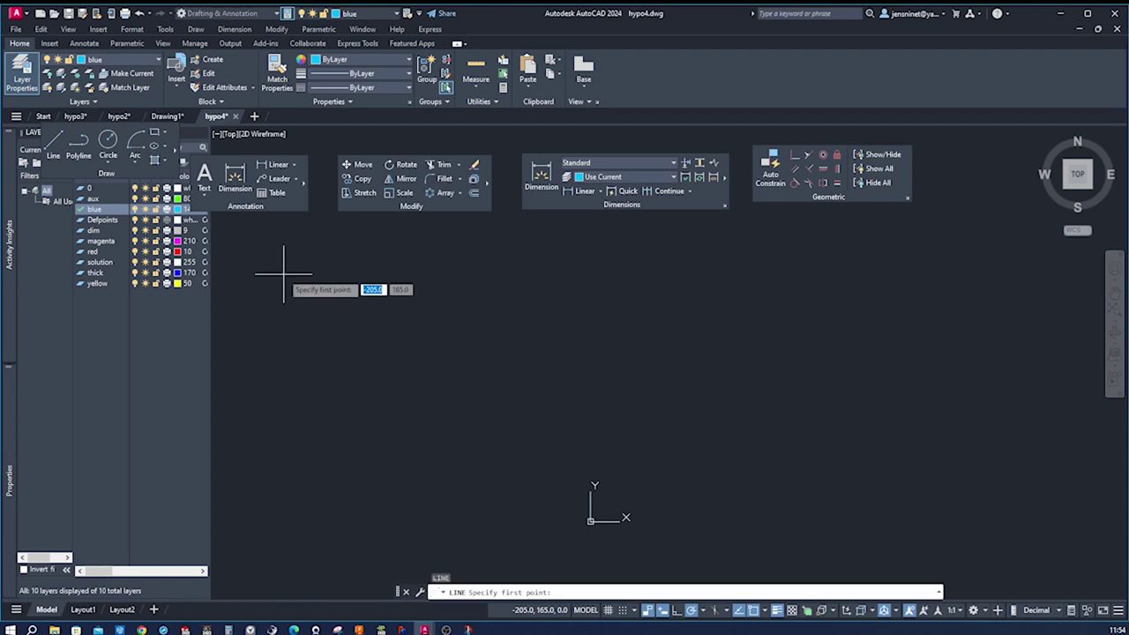
pyautogui.write('0,0')
pyautogui.press('Return')
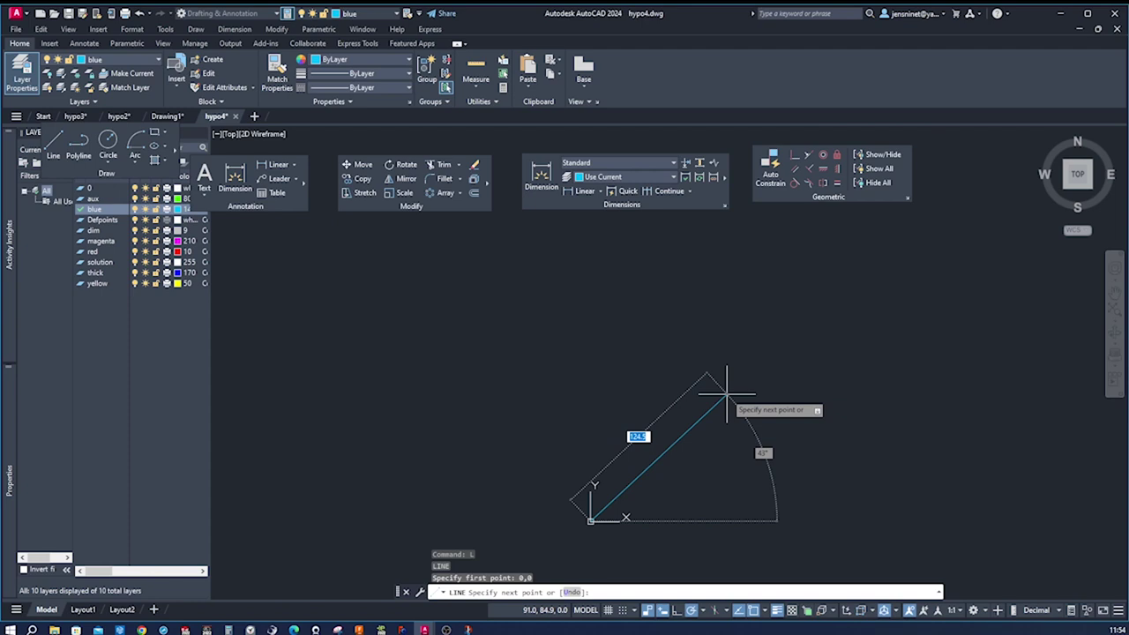
pyautogui.write('176')
pyautogui.press('Return')
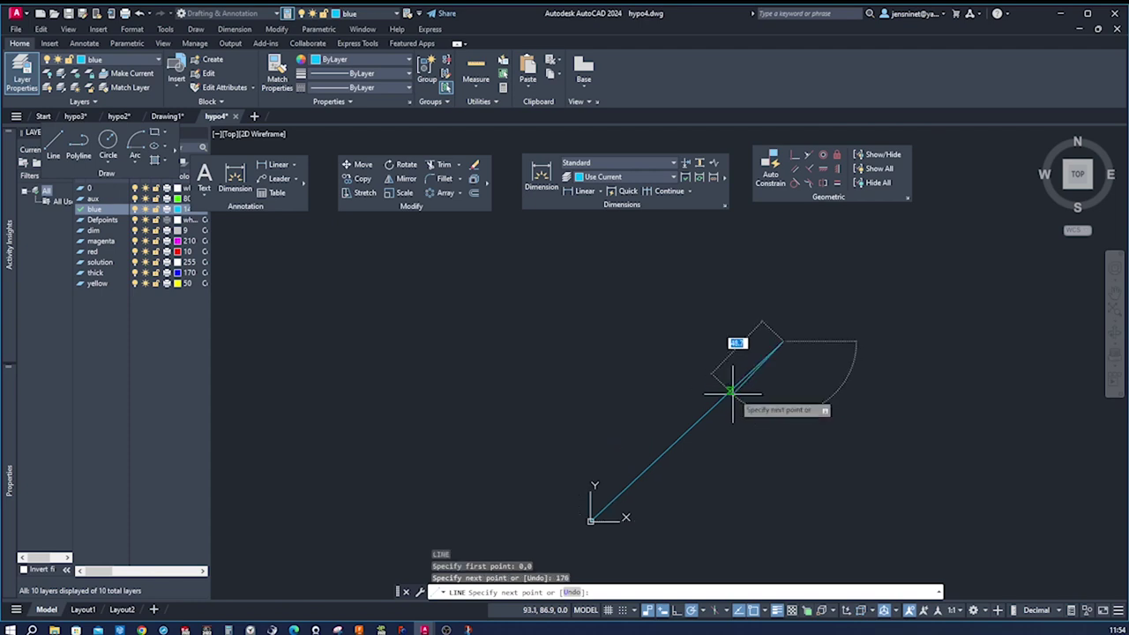
pyautogui.press('Escape')
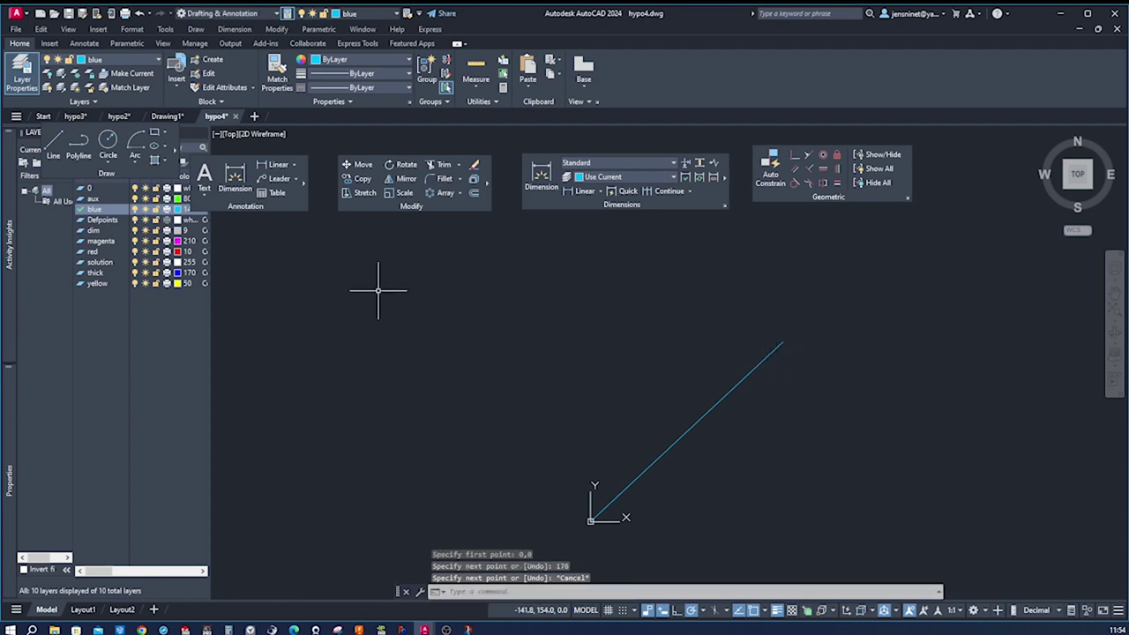
# Draw a radius-176 arc centred on the origin, from the line's end a quarter turn to 135°.
pyautogui.click(133, 162)
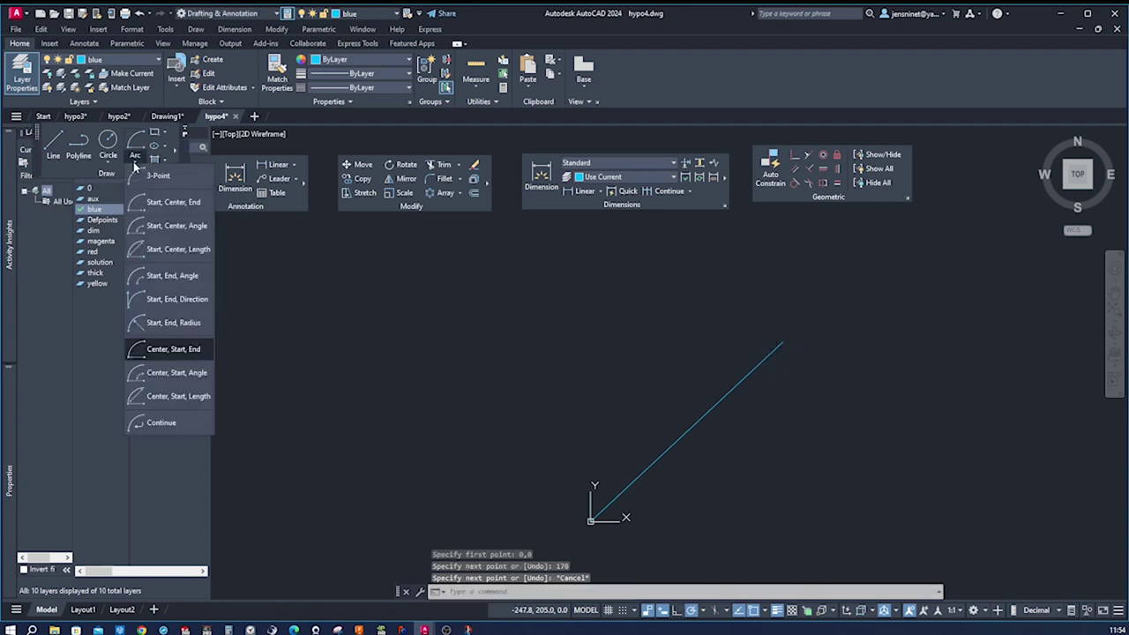
pyautogui.click(156, 349)
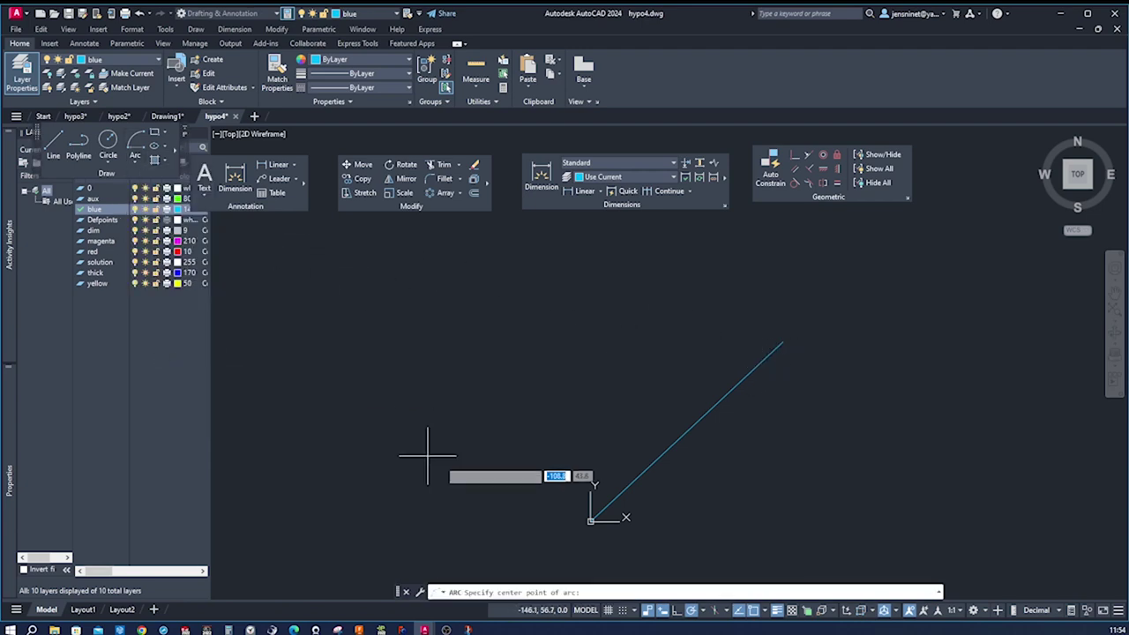
pyautogui.click(592, 520)
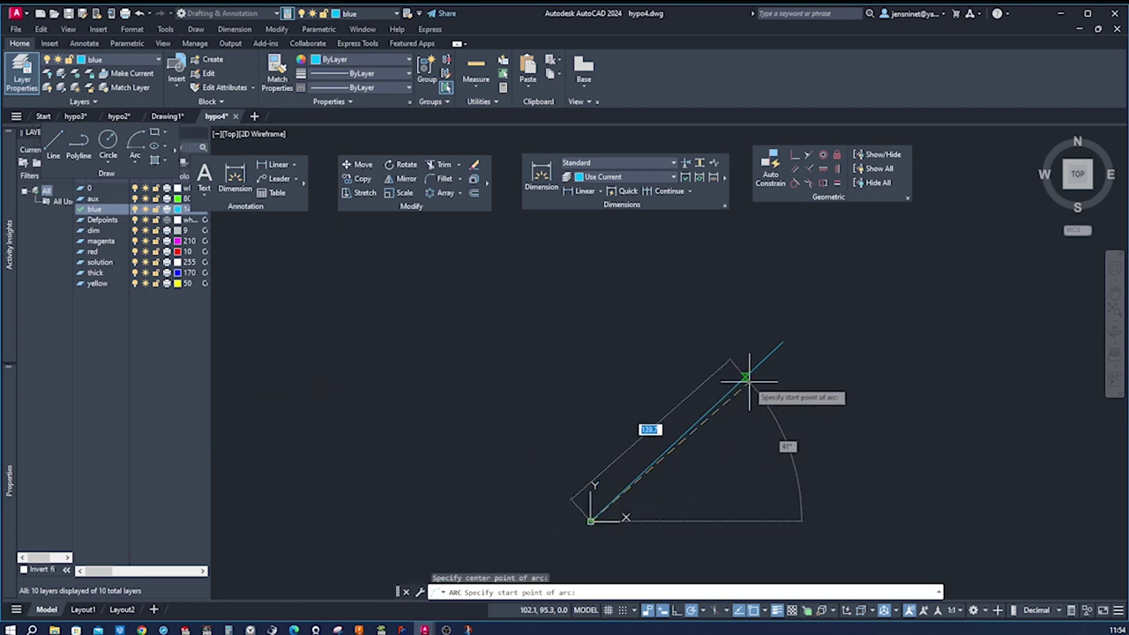
pyautogui.click(782, 343)
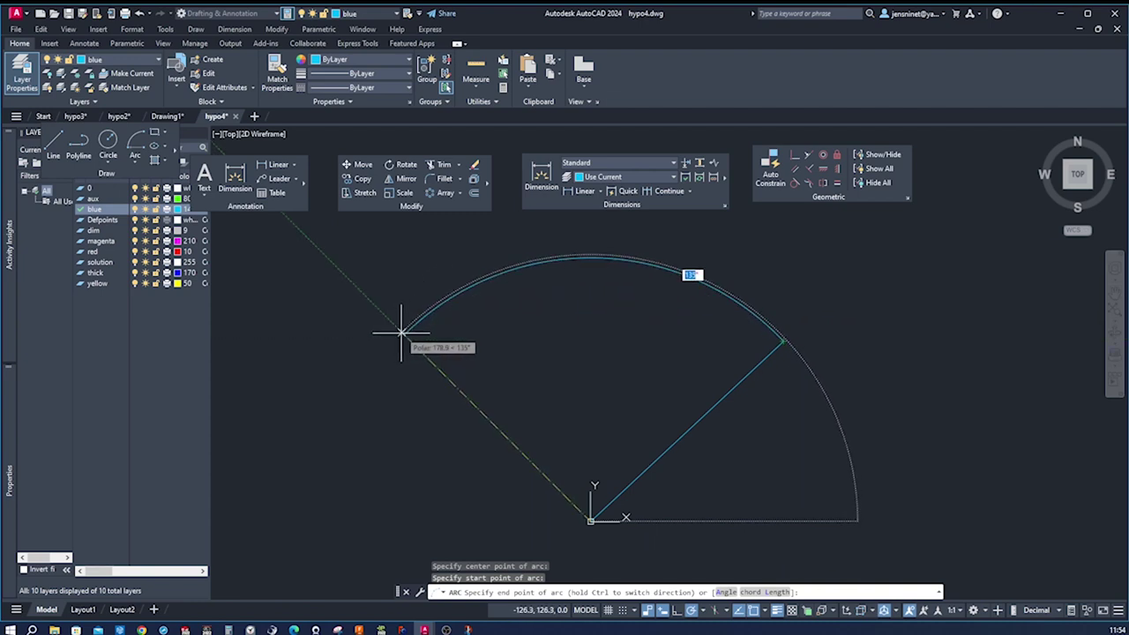
pyautogui.click(404, 336)
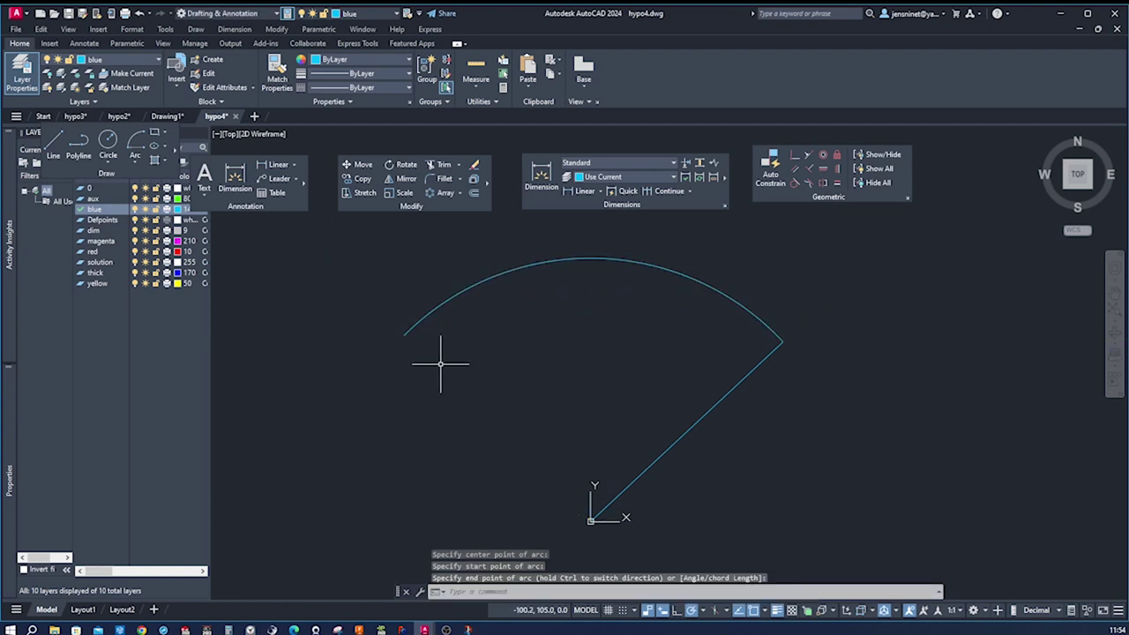
# Close the sector with a line from the origin to the arc's left end.
pyautogui.write('l')
pyautogui.press('Return')
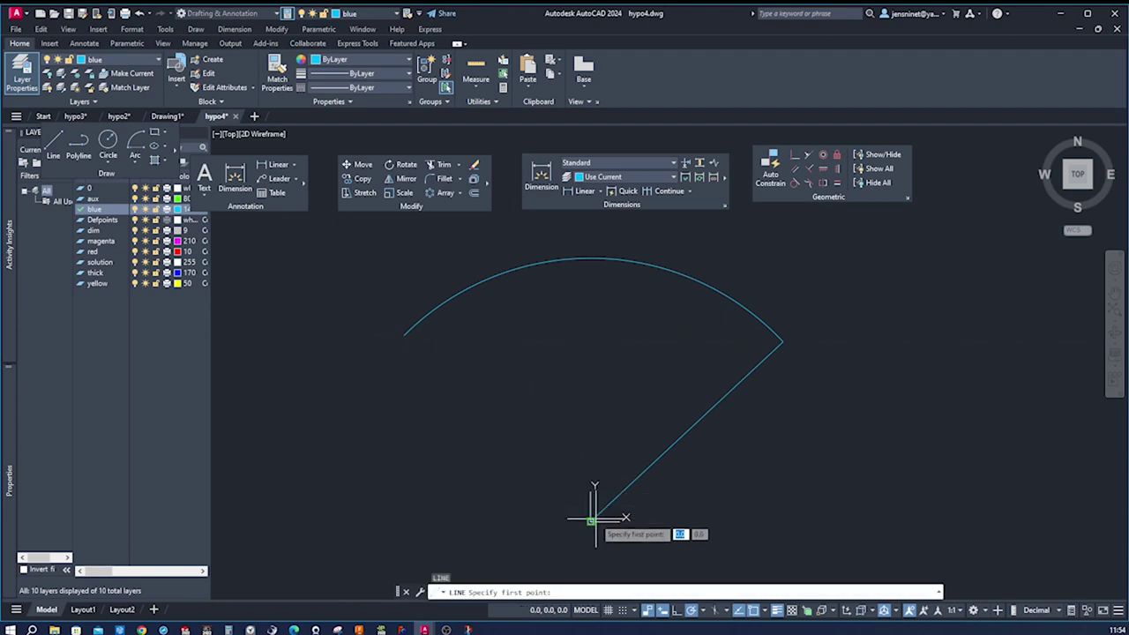
pyautogui.click(591, 521)
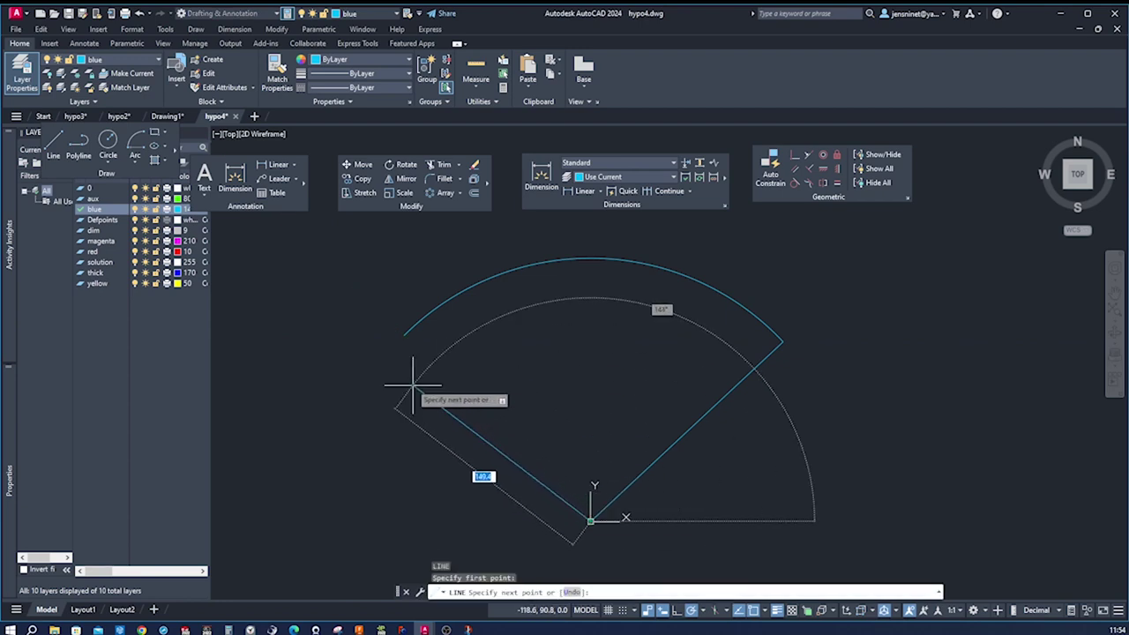
pyautogui.click(405, 336)
pyautogui.press('Escape')
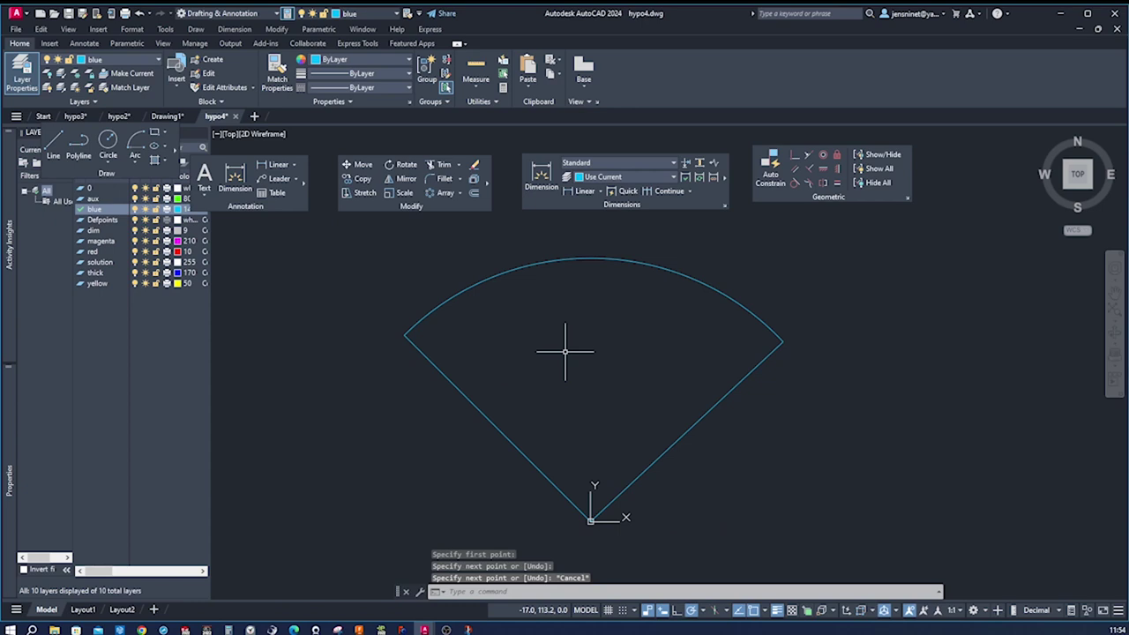
pyautogui.scroll(2, 565, 351)
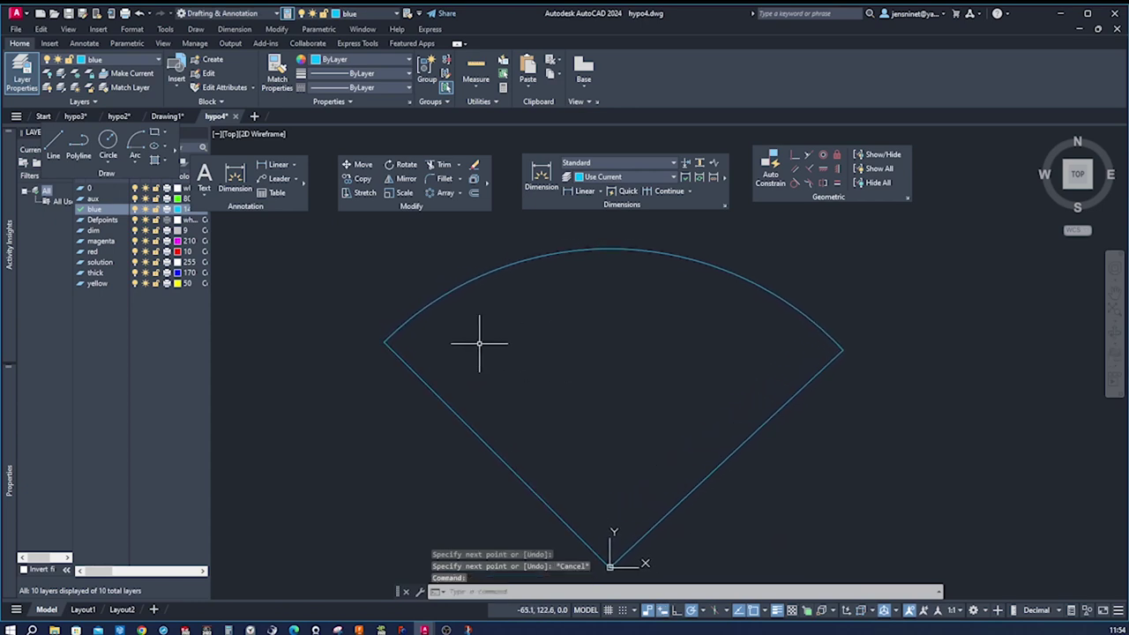
# On layer yellow, draw an 88-long line from the arc's left end along the second radius.
pyautogui.doubleClick(97, 284)
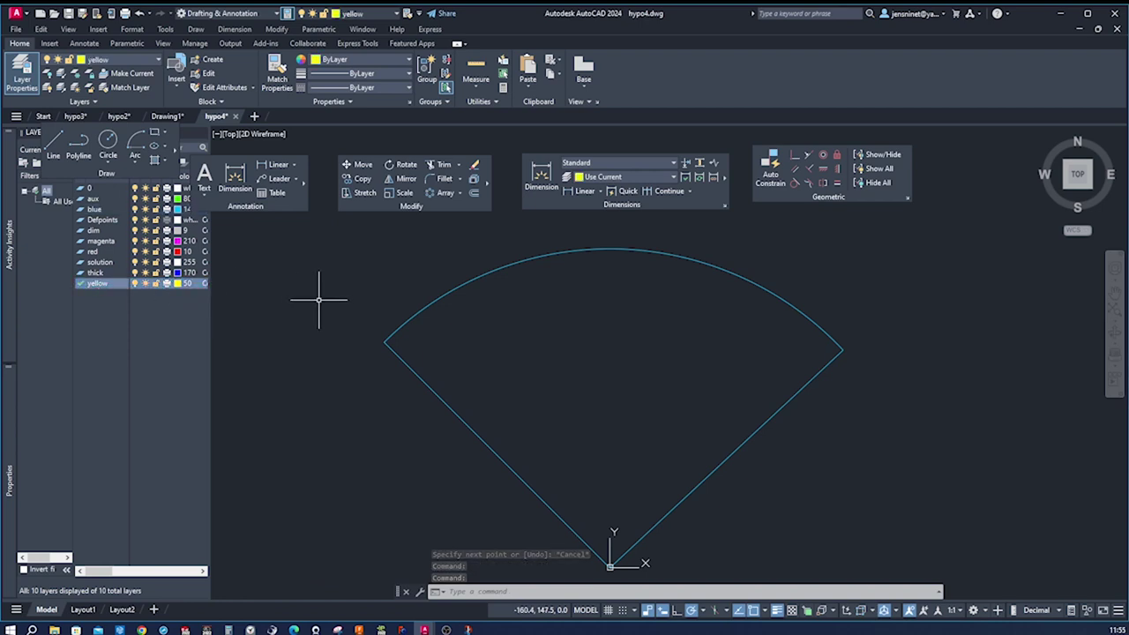
pyautogui.scroll(1, 400, 308)
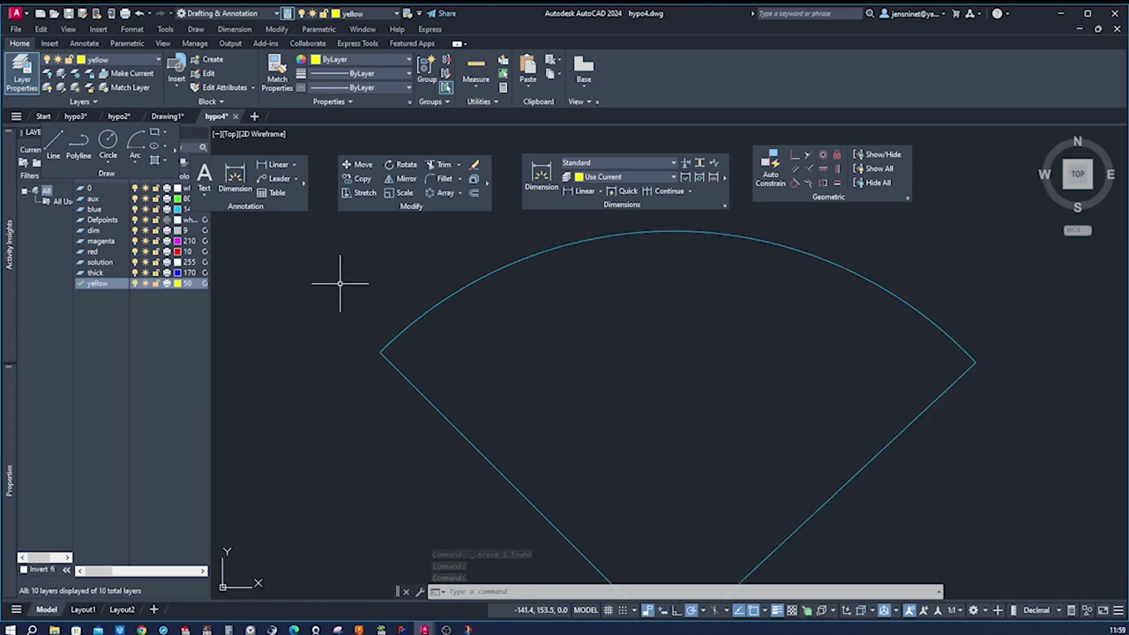
pyautogui.click(56, 140)
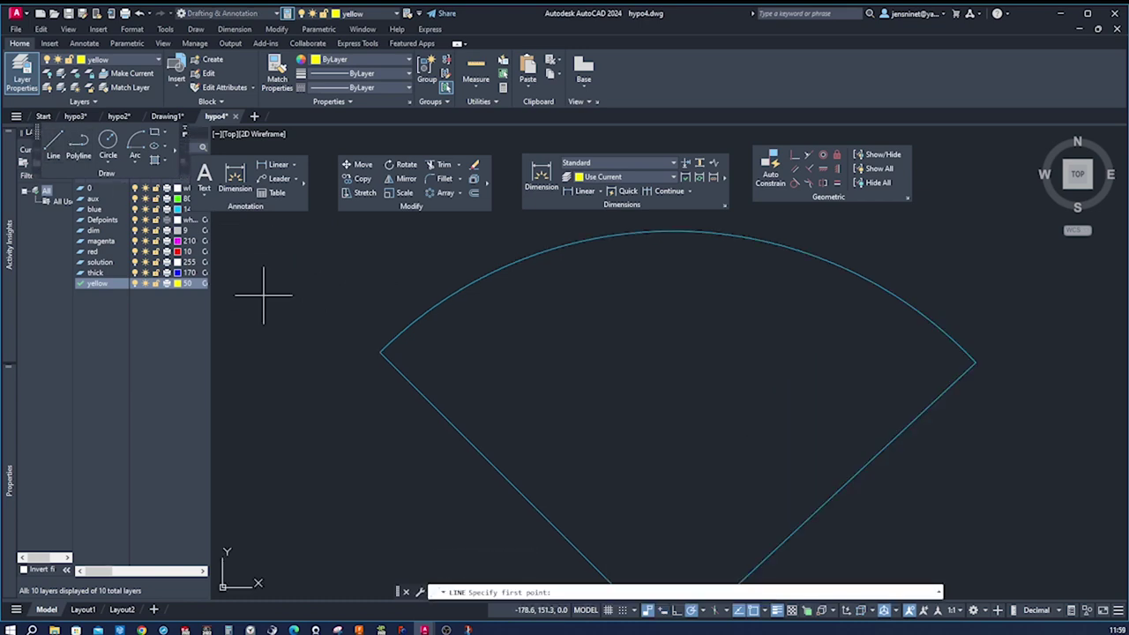
pyautogui.click(380, 351)
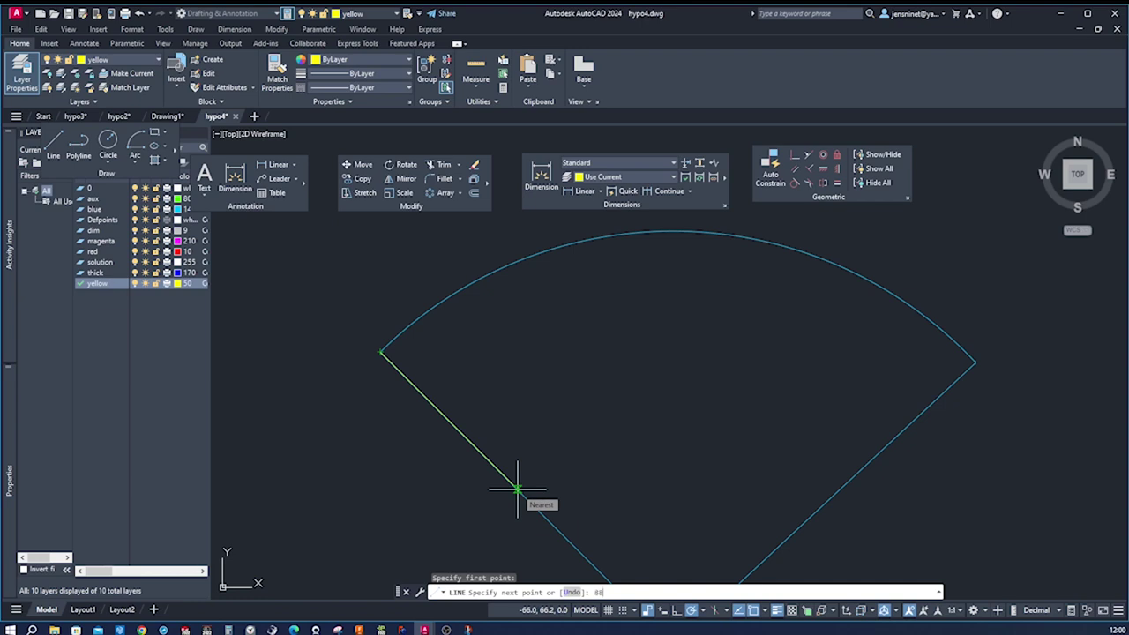
pyautogui.write('88')
pyautogui.press('Return')
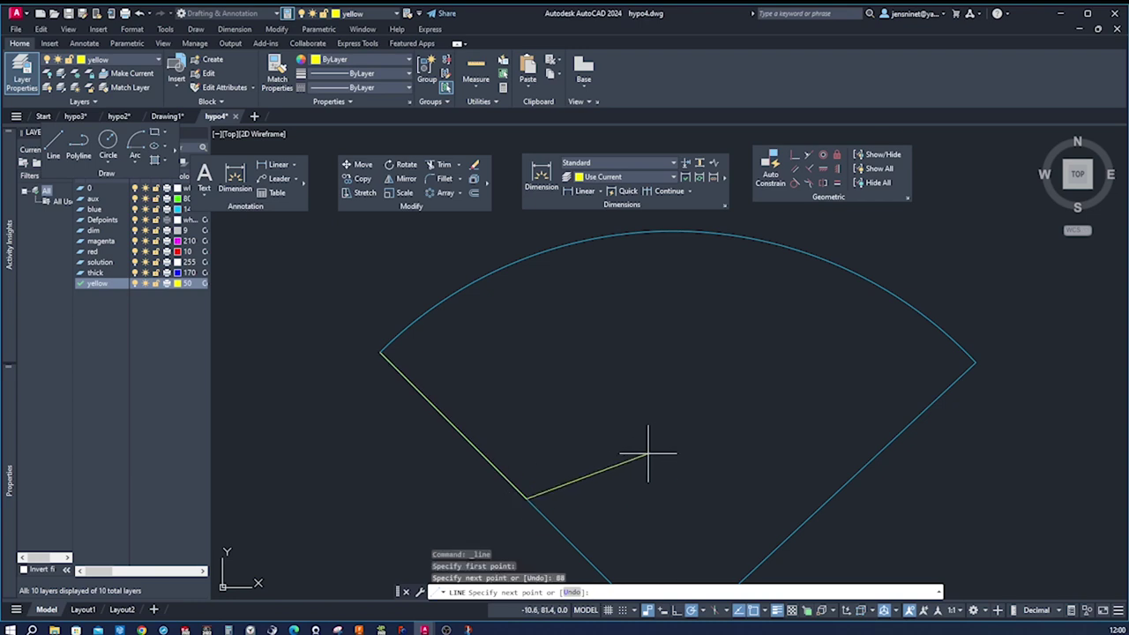
pyautogui.press('Escape')
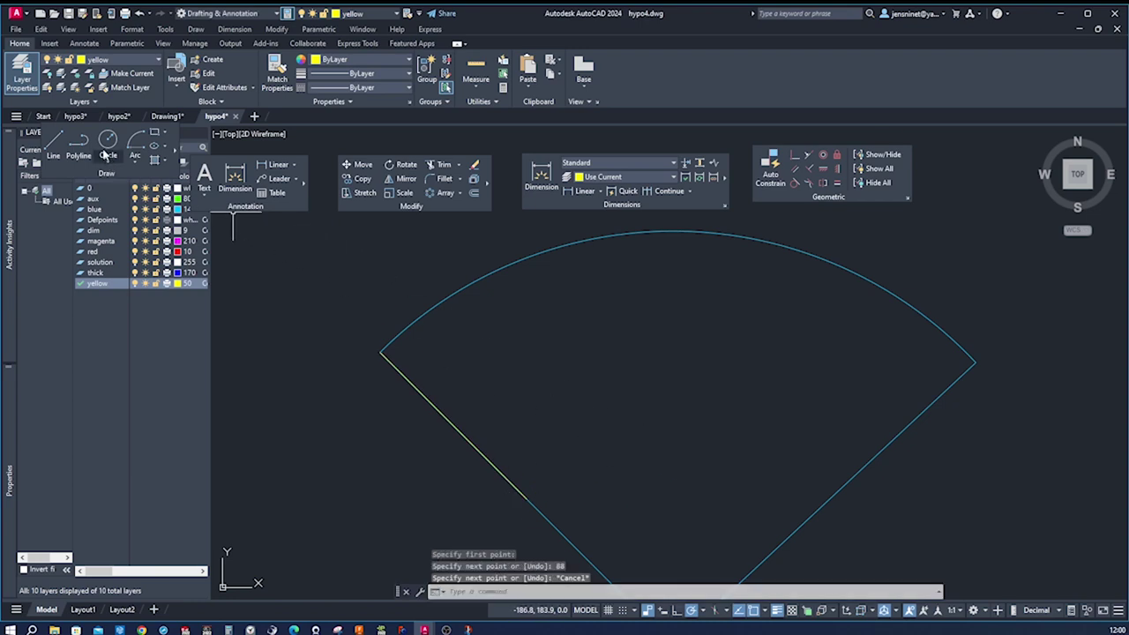
# Draw a circle centred on the yellow line's midpoint, with the 88-long line as its diameter.
pyautogui.click(106, 154)
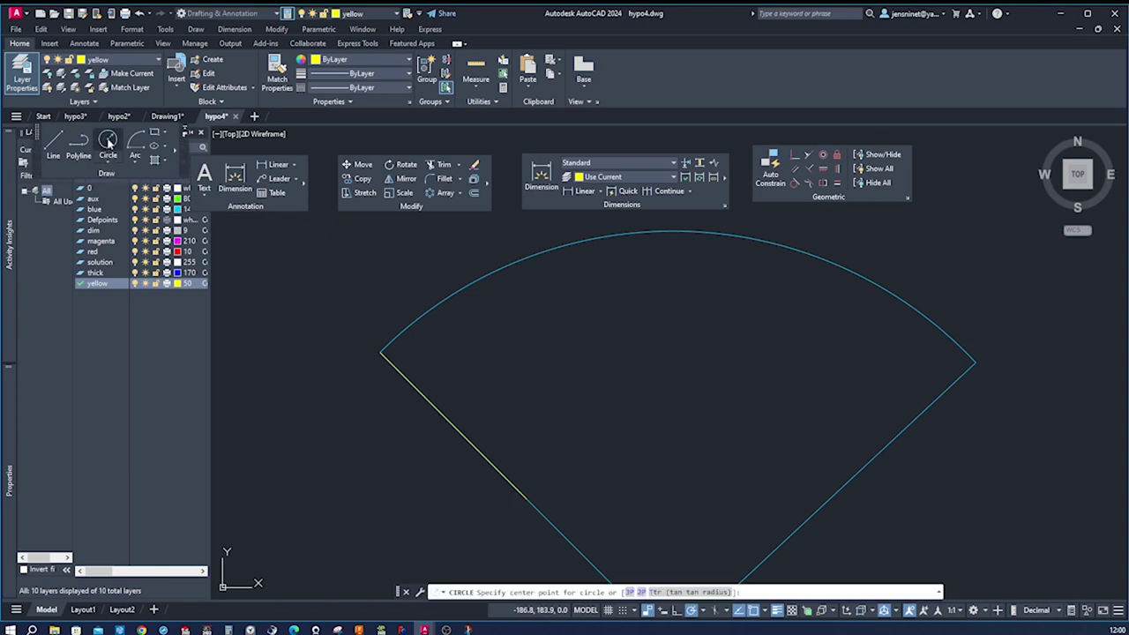
pyautogui.click(452, 425)
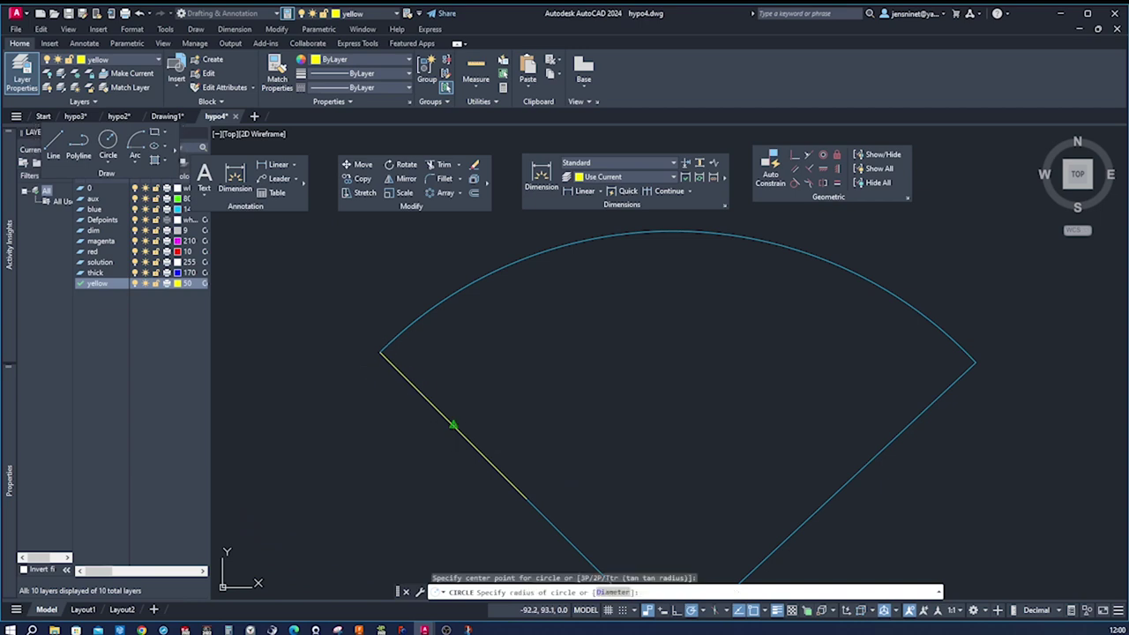
pyautogui.click(386, 349)
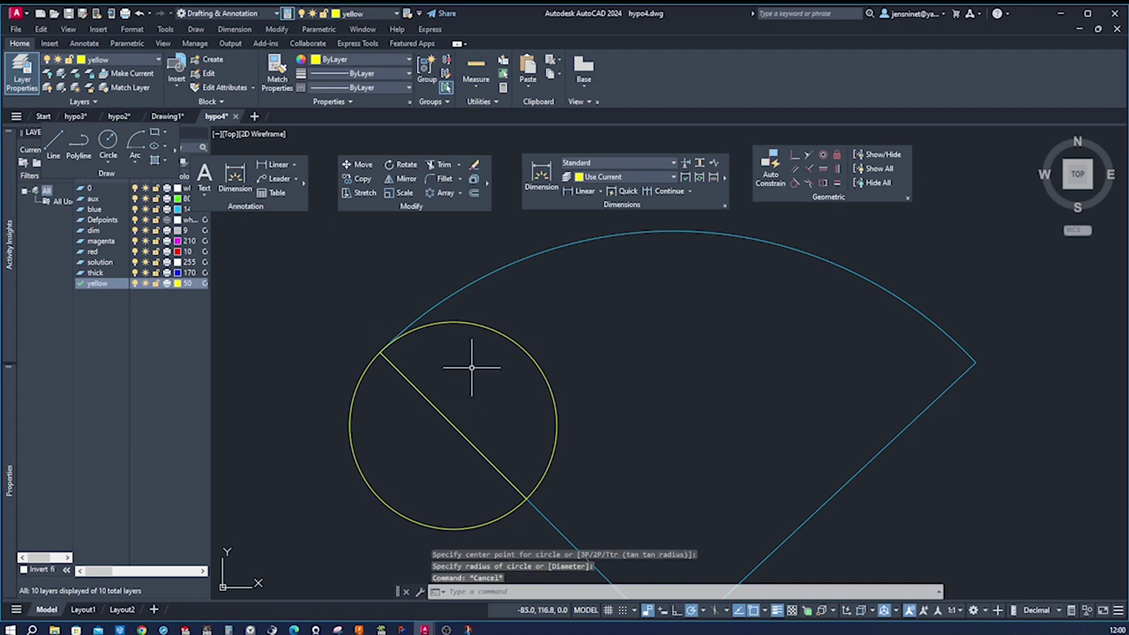
# Polar-array the diameter line about the circle centre with 45° between items.
pyautogui.click(433, 194)
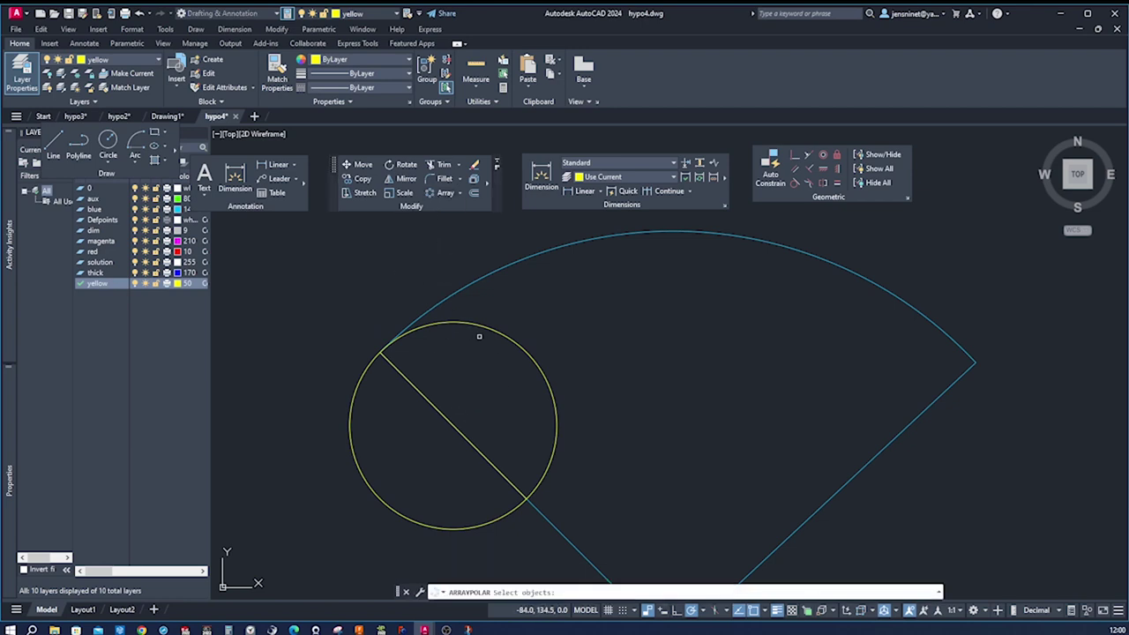
pyautogui.click(468, 434)
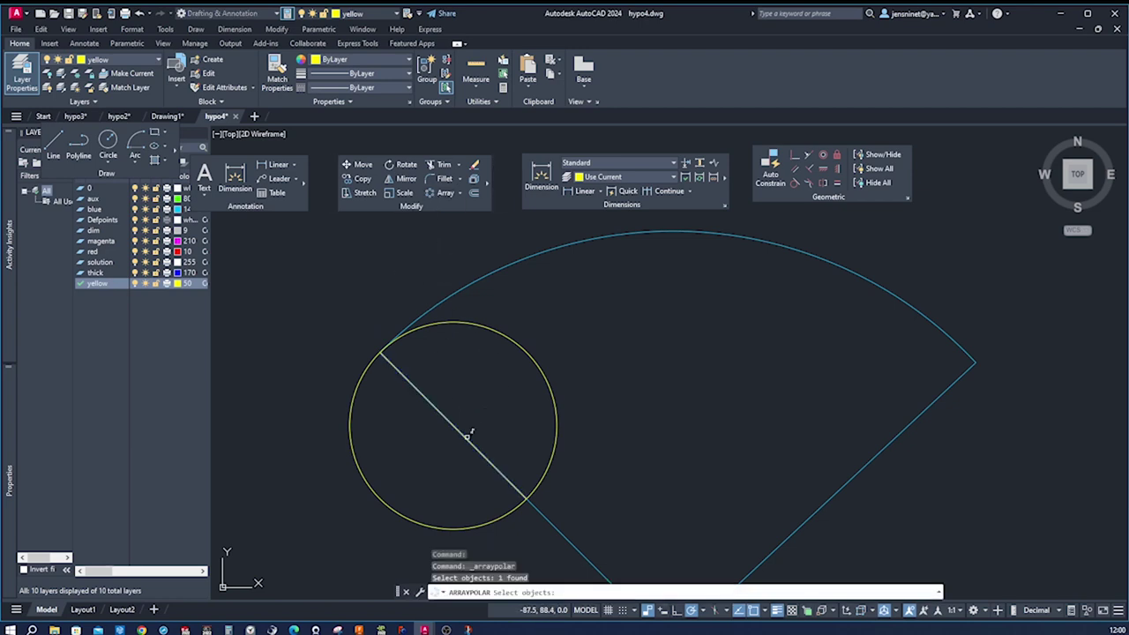
pyautogui.press('Return')
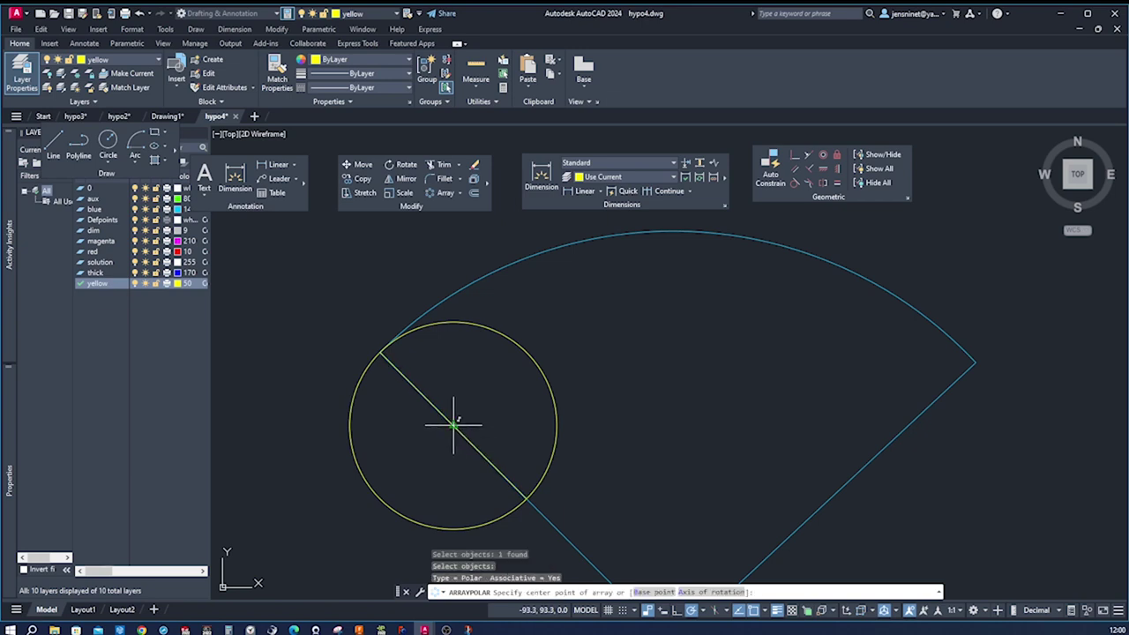
pyautogui.click(453, 424)
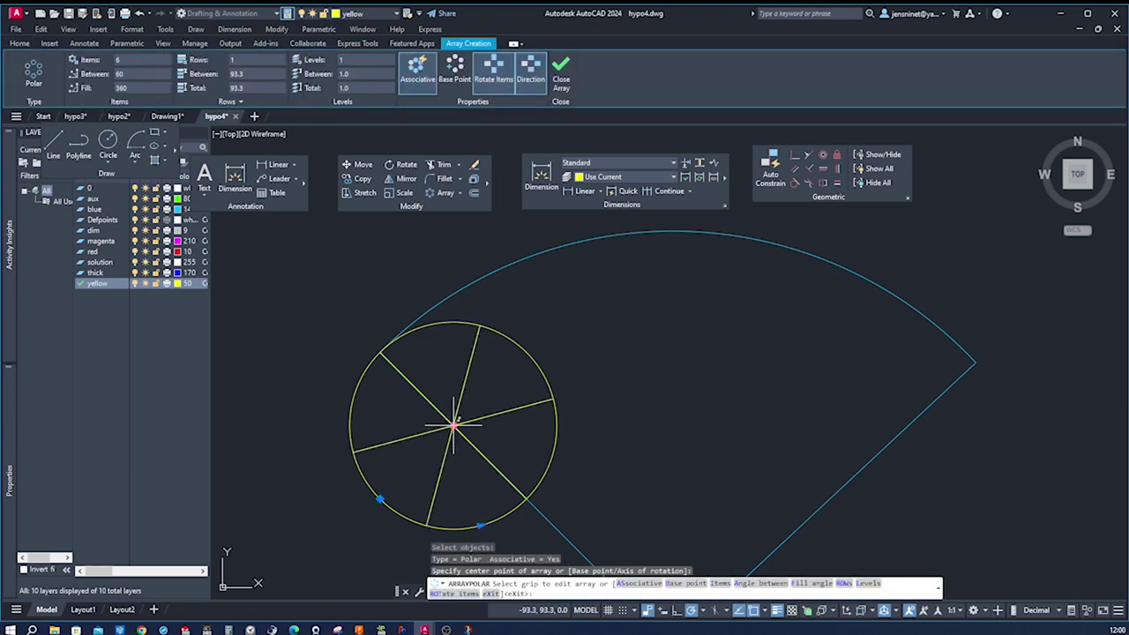
pyautogui.press('Return')
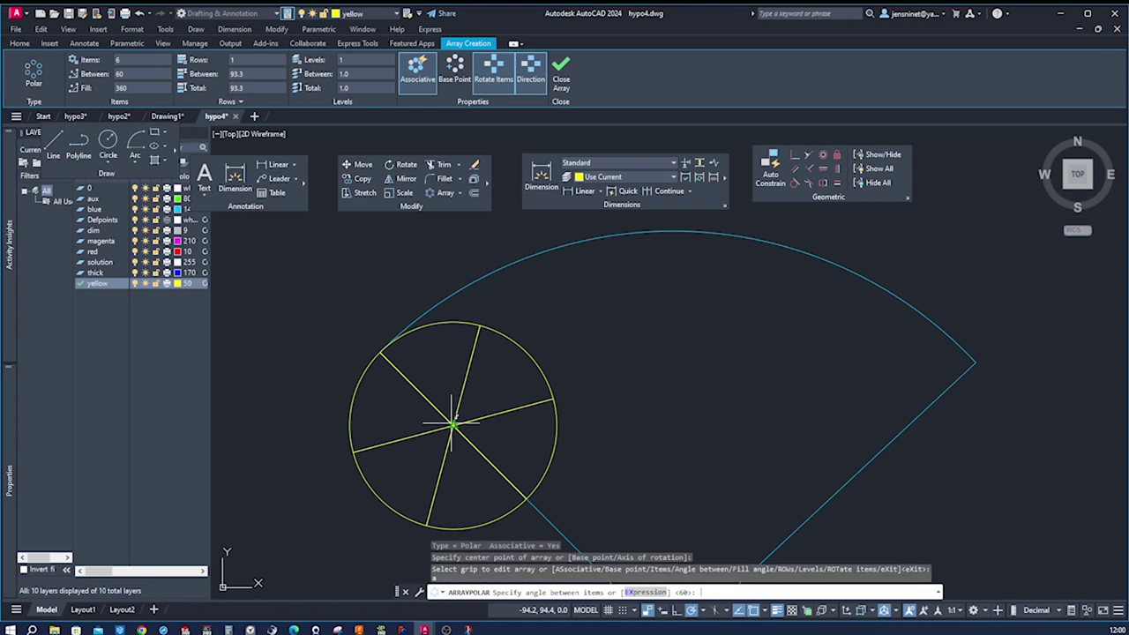
pyautogui.write('45')
pyautogui.press('Return')
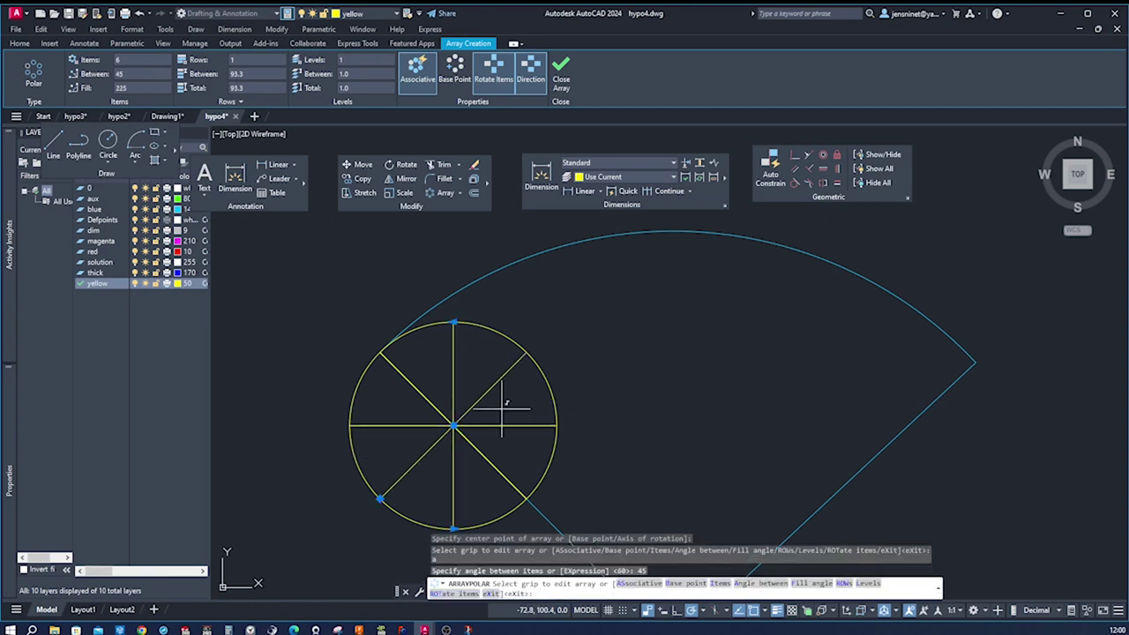
pyautogui.press('Escape')
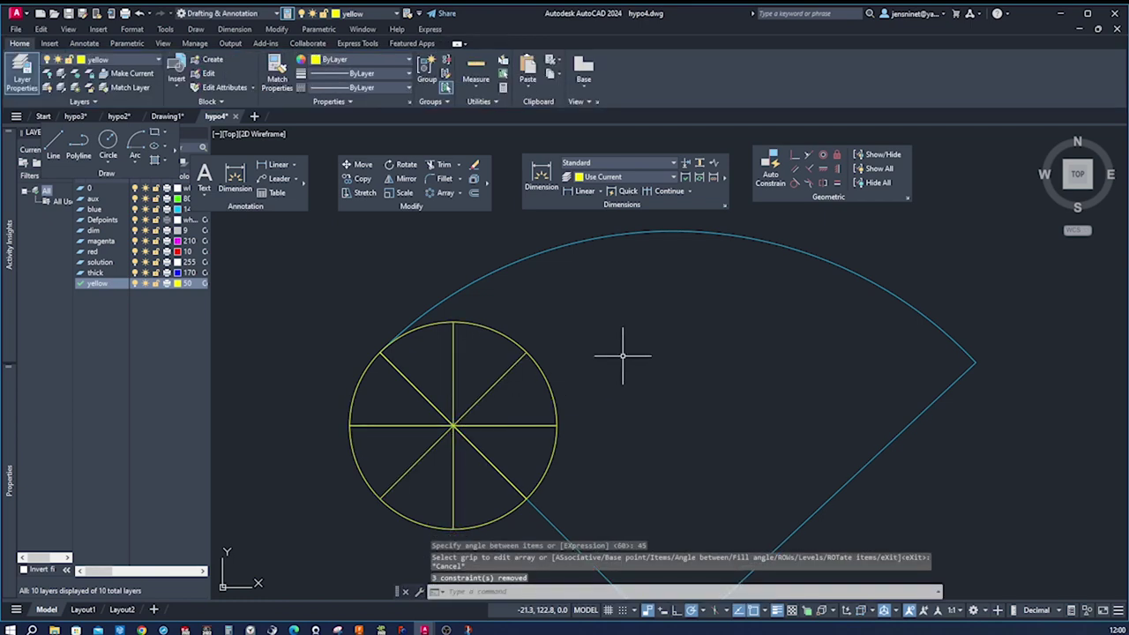
# Make aux current and draw a vertex-centred arc from the circle's left point to the sector's right corner.
pyautogui.scroll(-2, 622, 362)
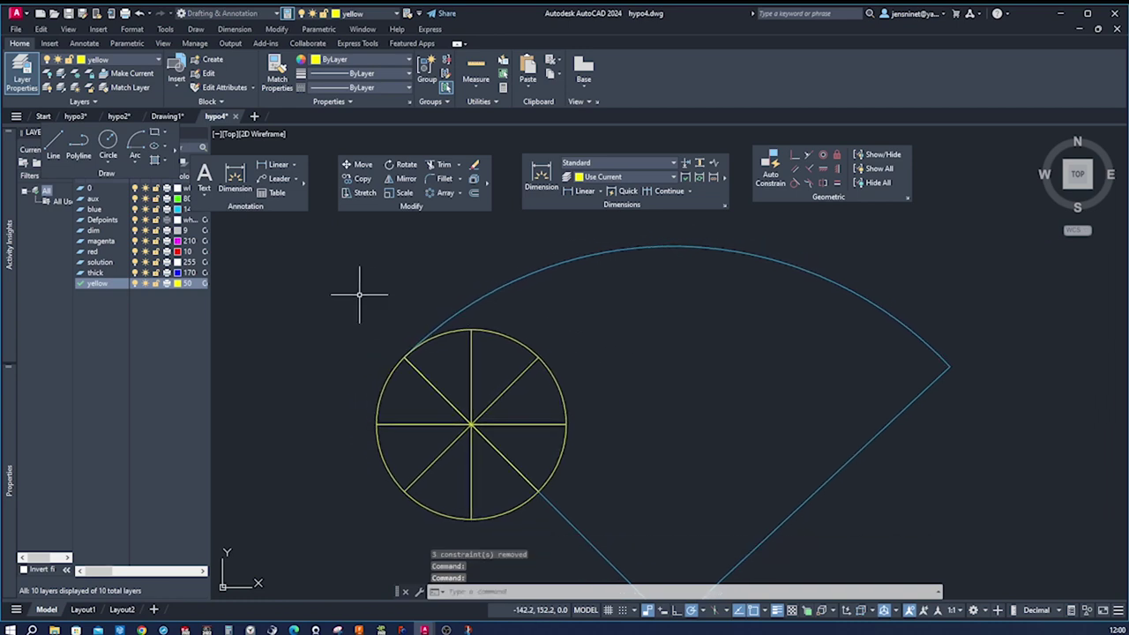
pyautogui.doubleClick(93, 202)
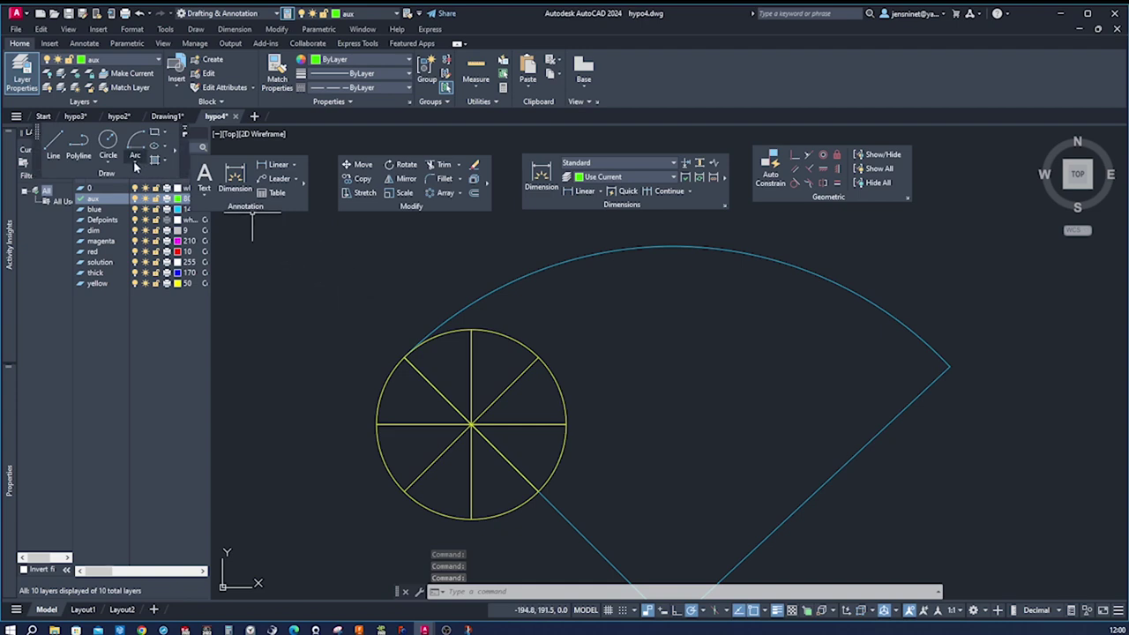
pyautogui.click(135, 166)
pyautogui.click(150, 350)
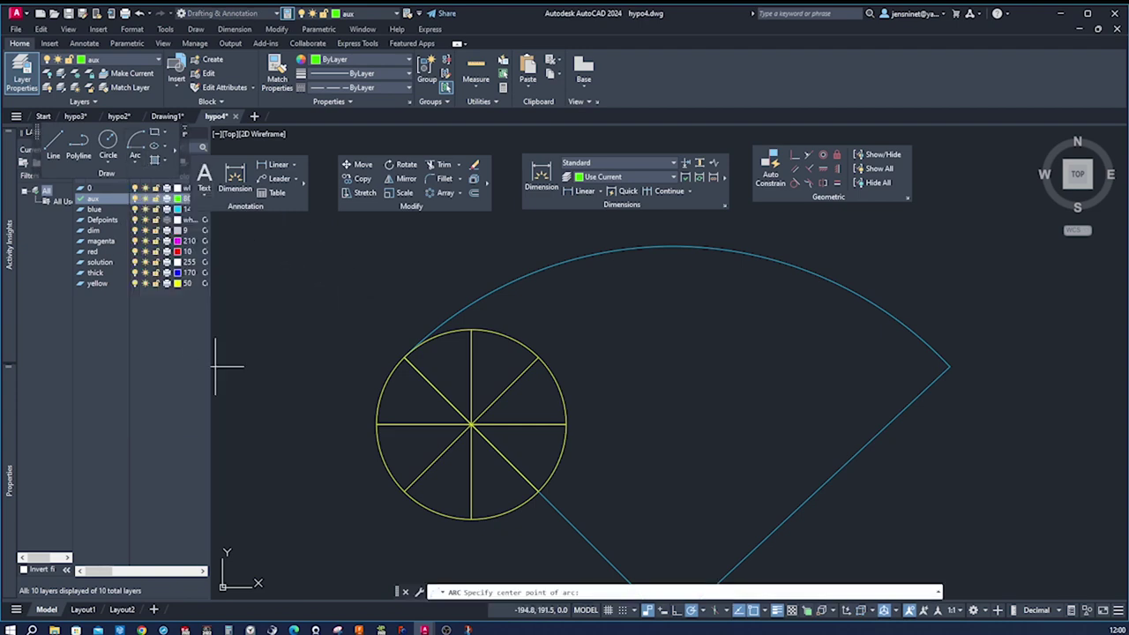
pyautogui.moveTo(661, 500); pyautogui.dragTo(692, 520, button='middle')
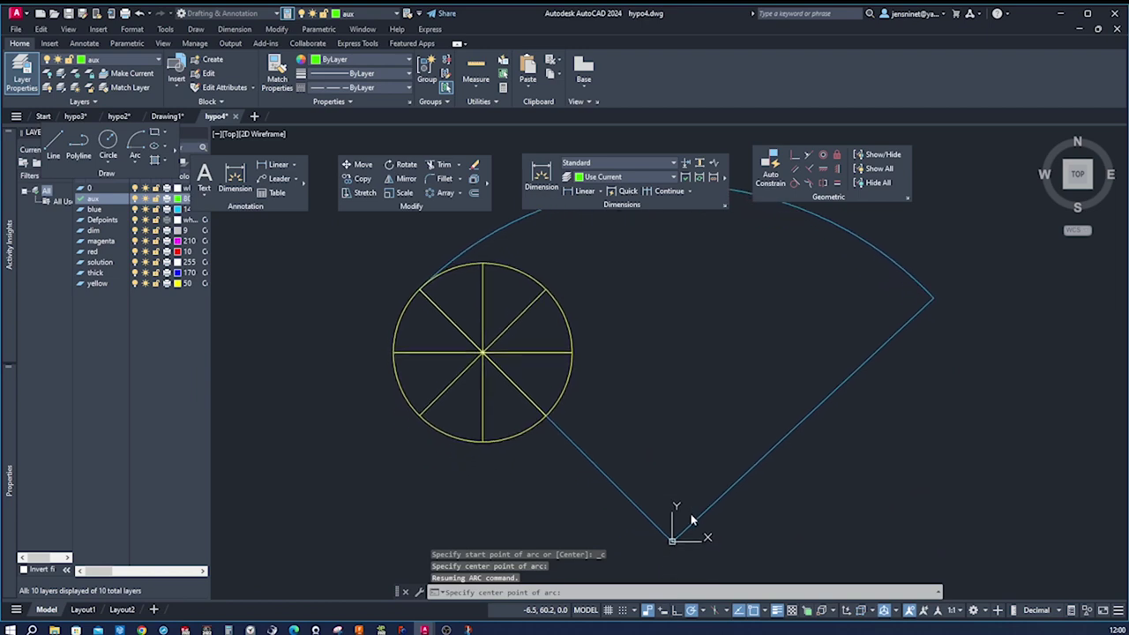
pyautogui.click(672, 539)
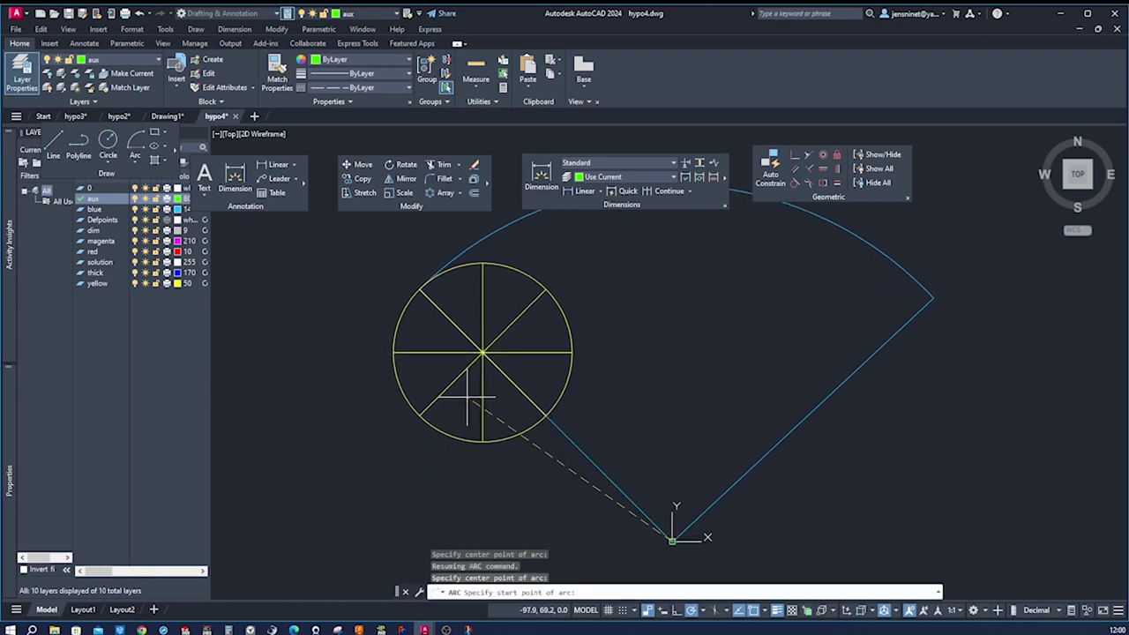
pyautogui.click(392, 353)
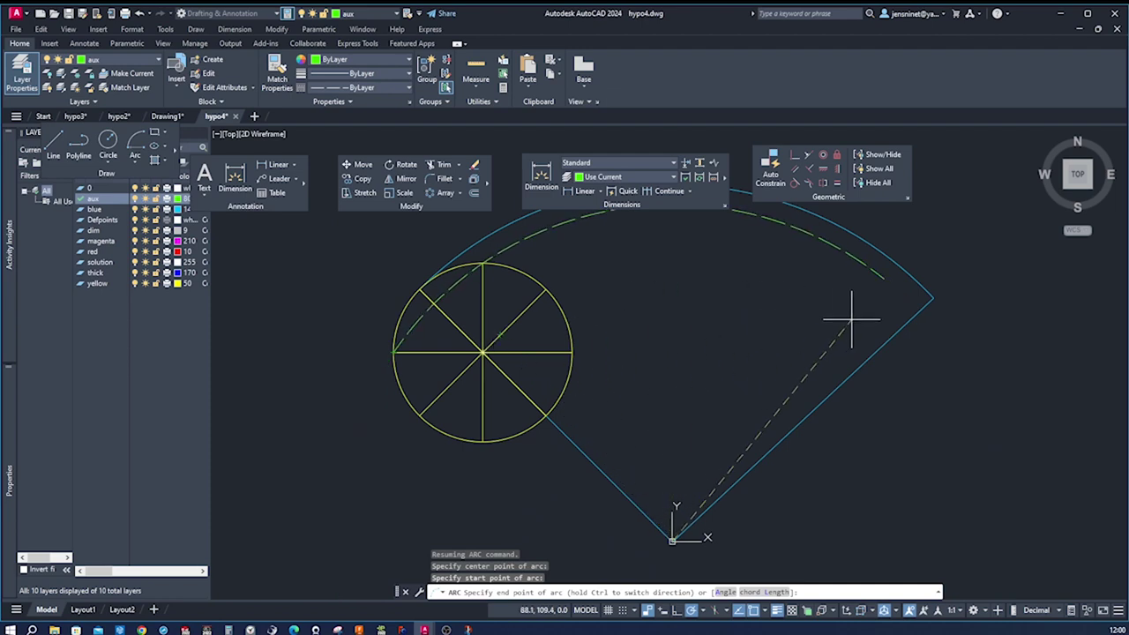
pyautogui.click(918, 314)
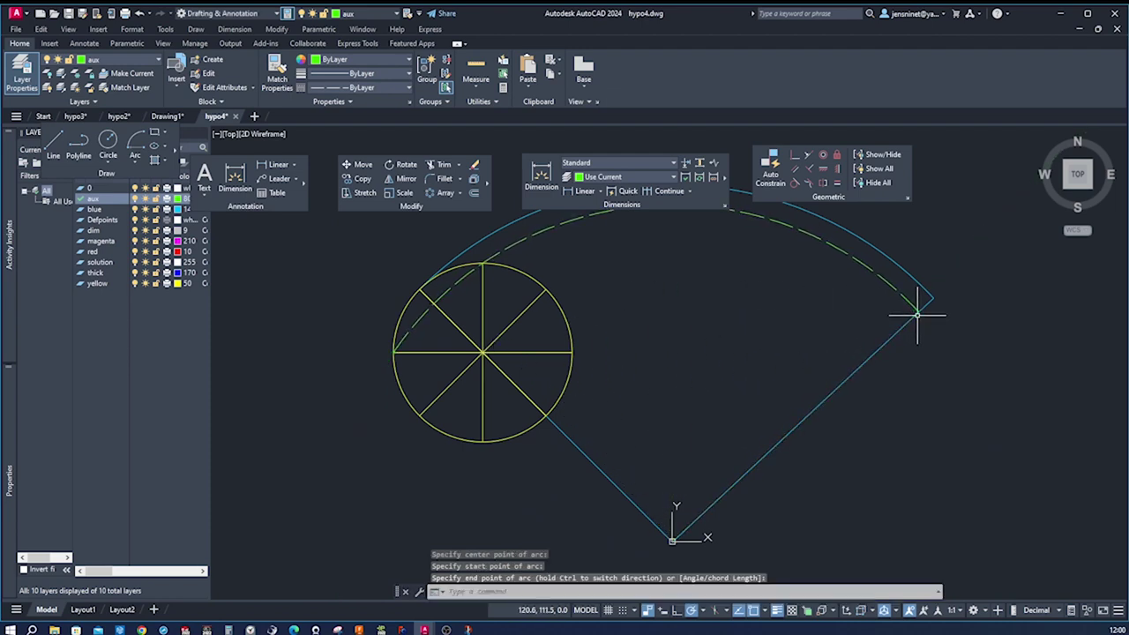
# Draw a second origin-centred arc from a spoke's circle point to the sector's right edge.
pyautogui.press('Return')
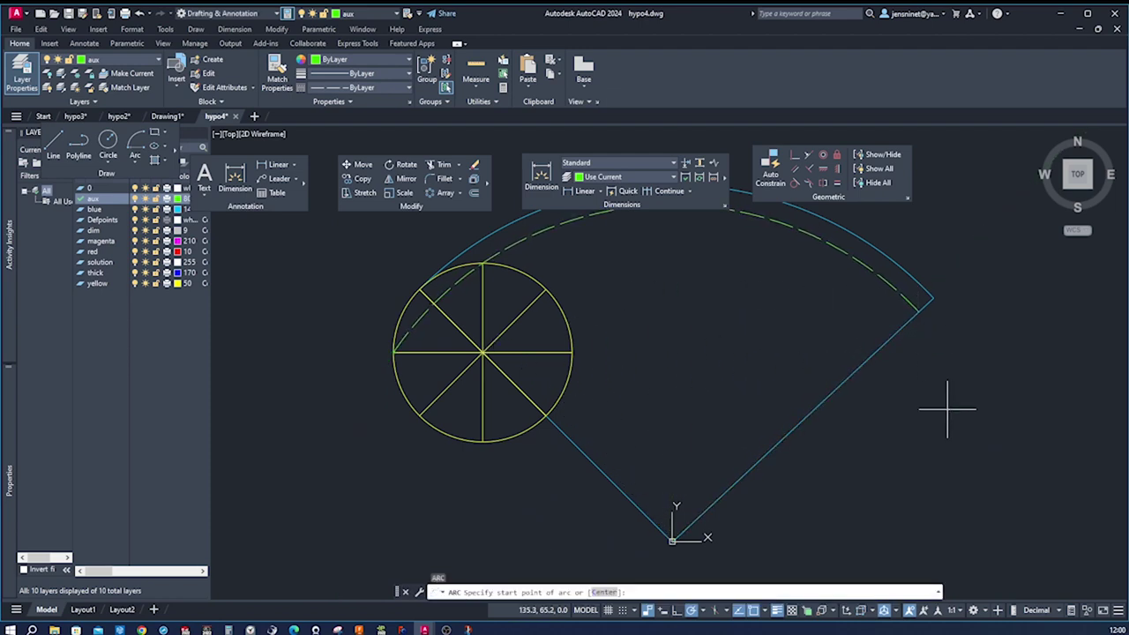
pyautogui.write('c')
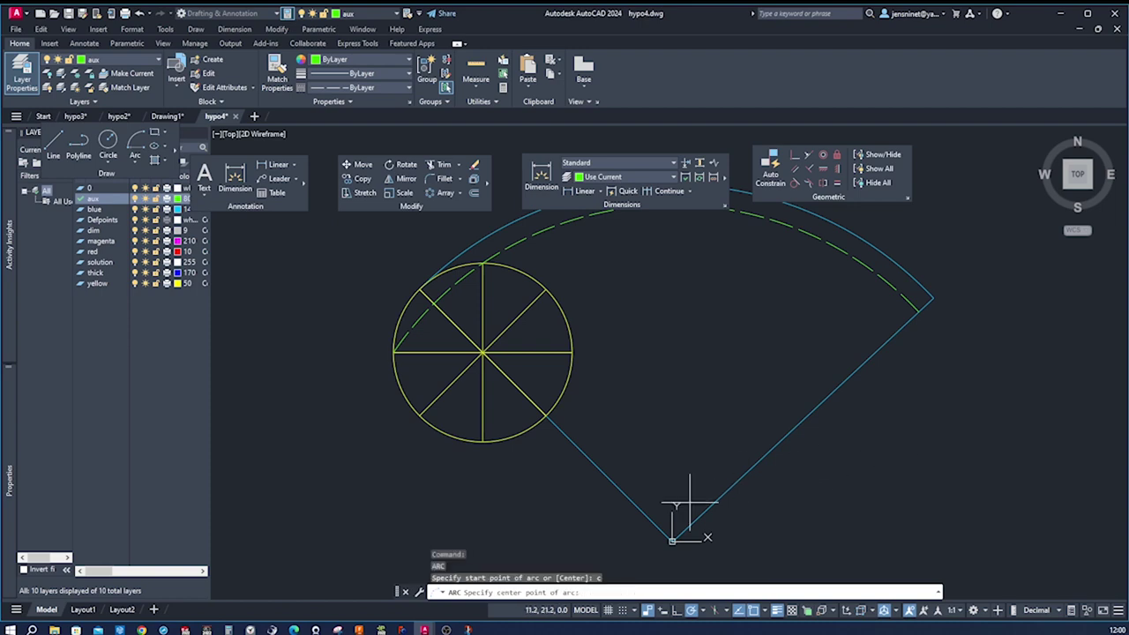
pyautogui.press('Return')
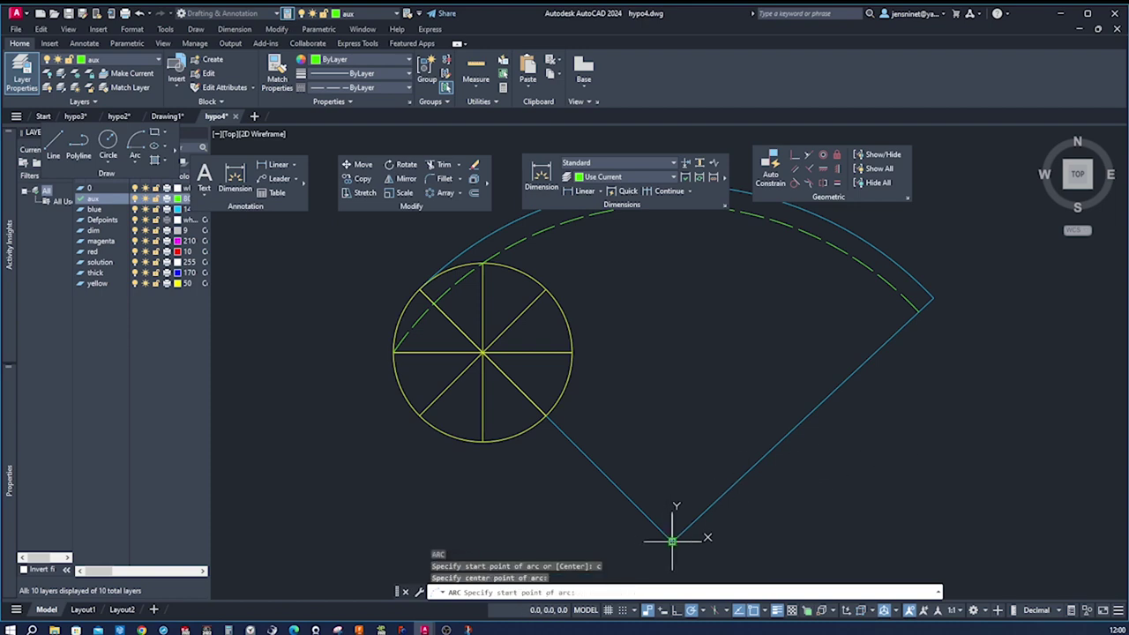
pyautogui.click(420, 415)
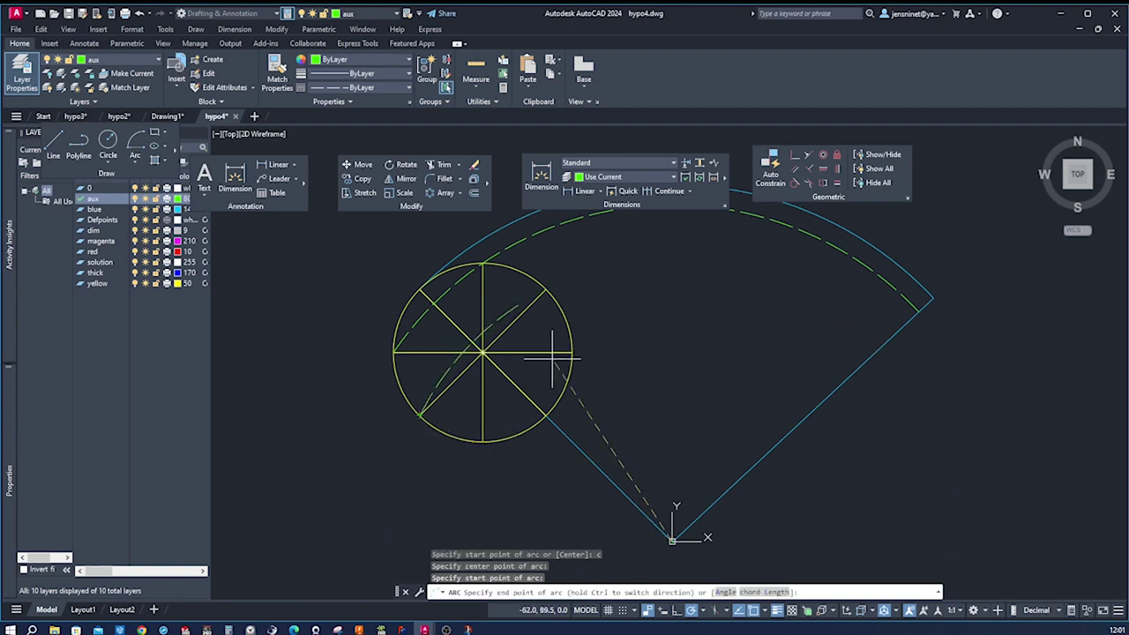
pyautogui.click(877, 346)
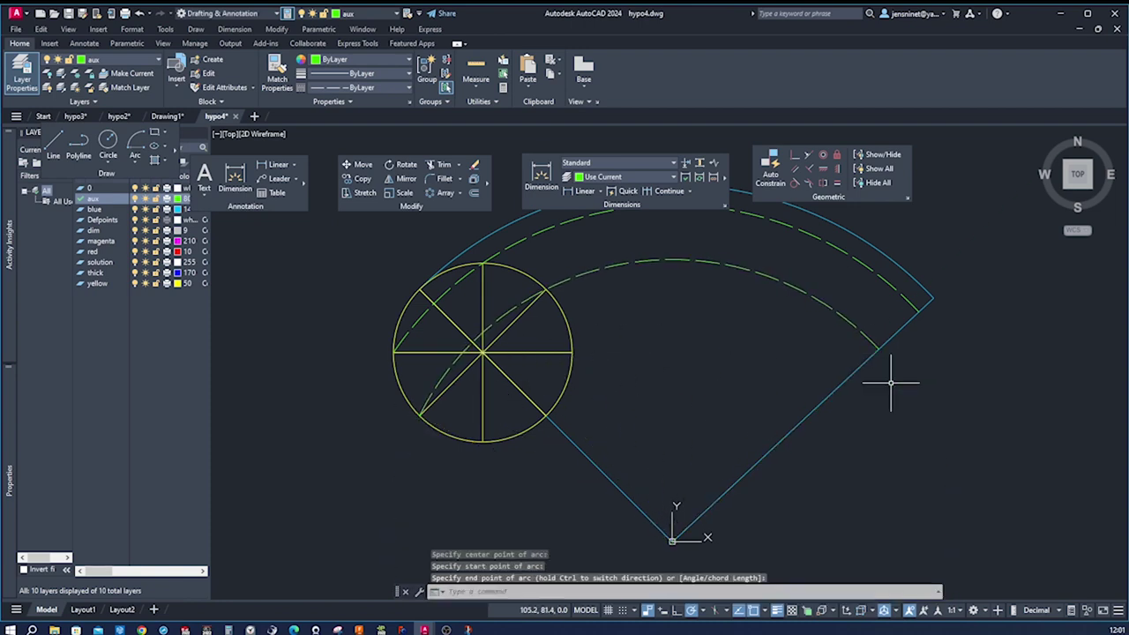
# Draw a third origin-centred arc from the circle's bottom point to the right edge.
pyautogui.press('Return')
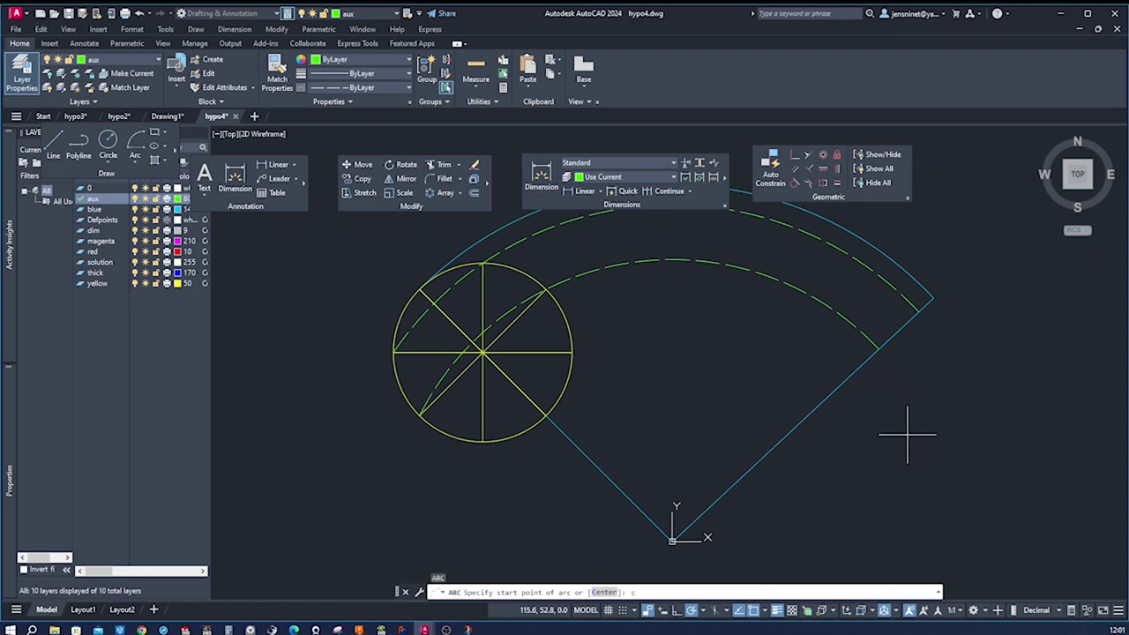
pyautogui.write('c')
pyautogui.press('Return')
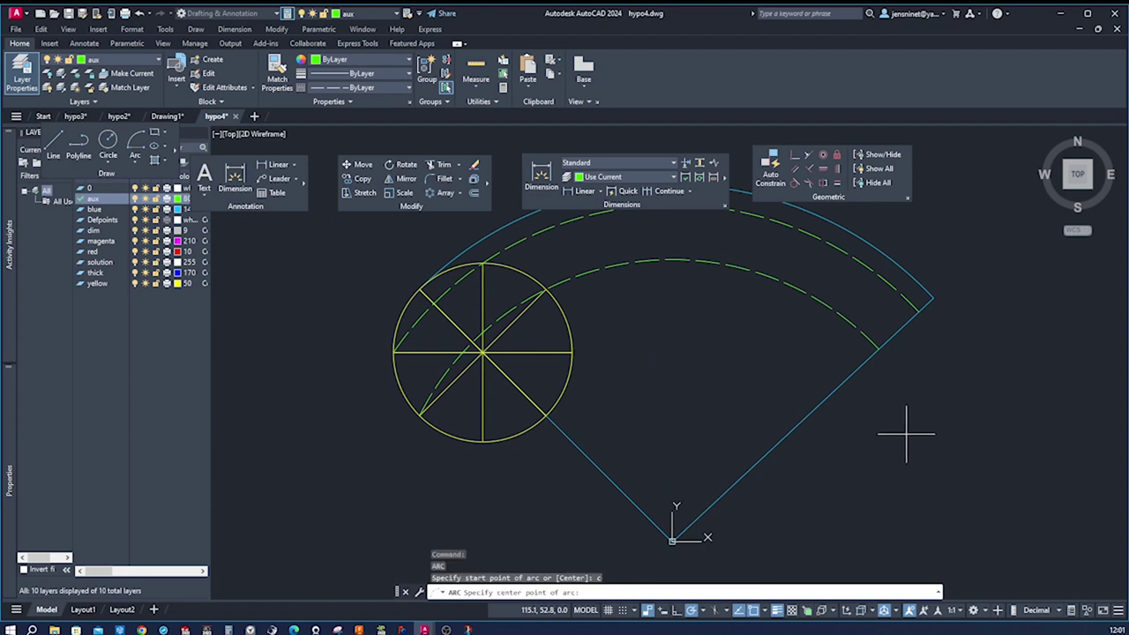
pyautogui.click(672, 541)
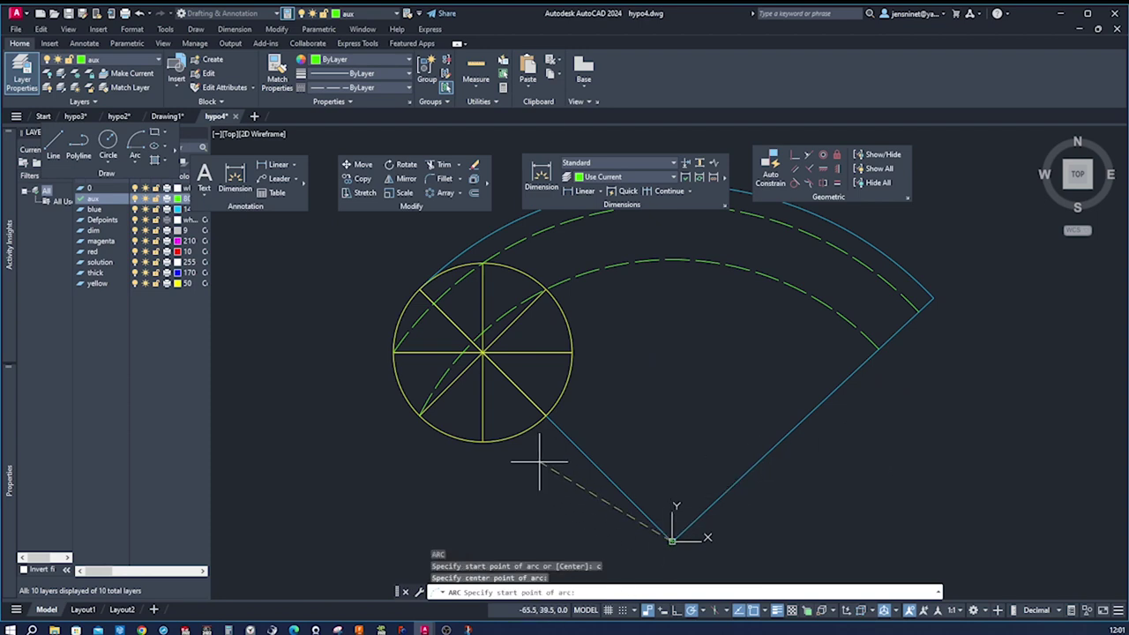
pyautogui.click(482, 441)
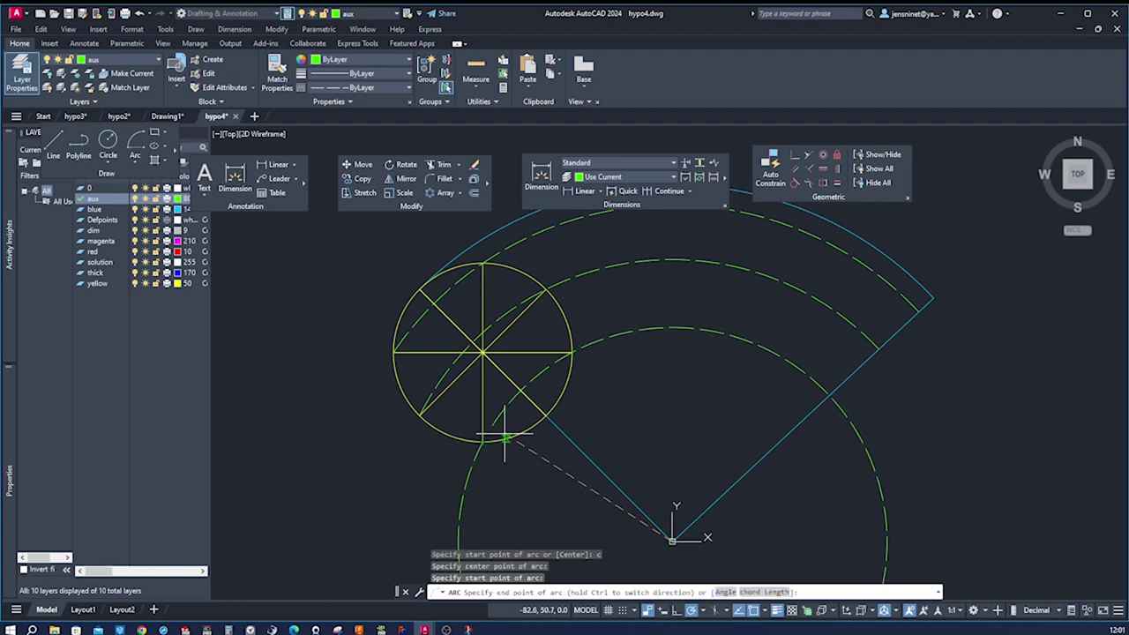
pyautogui.click(827, 396)
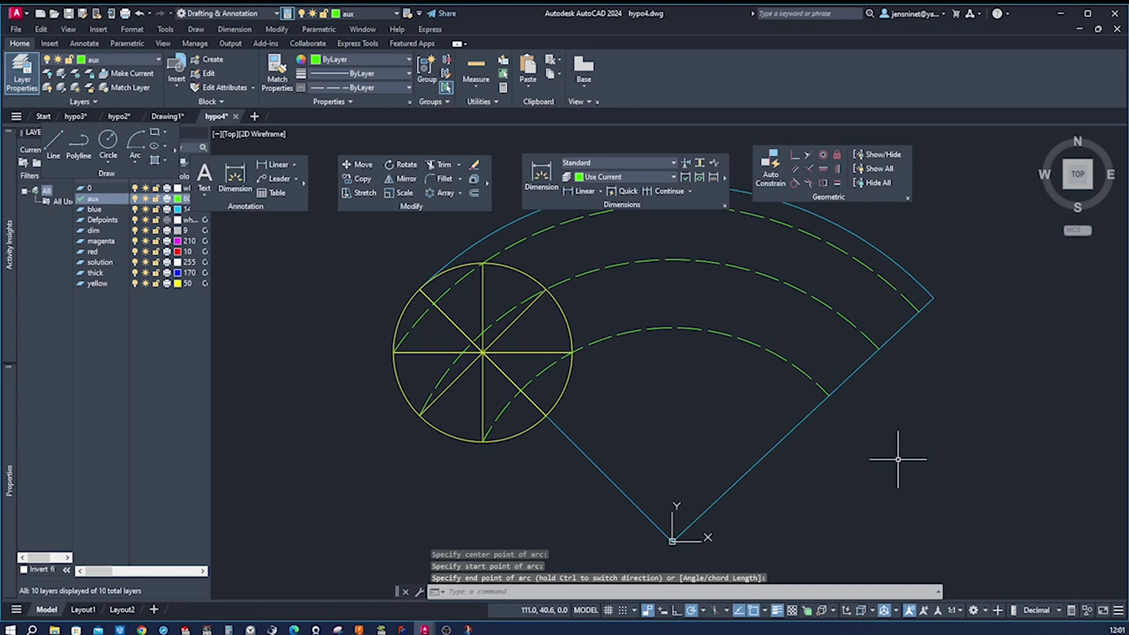
# Draw a fourth origin-centred arc from where the circle meets the left edge to the right edge.
pyautogui.press('Return')
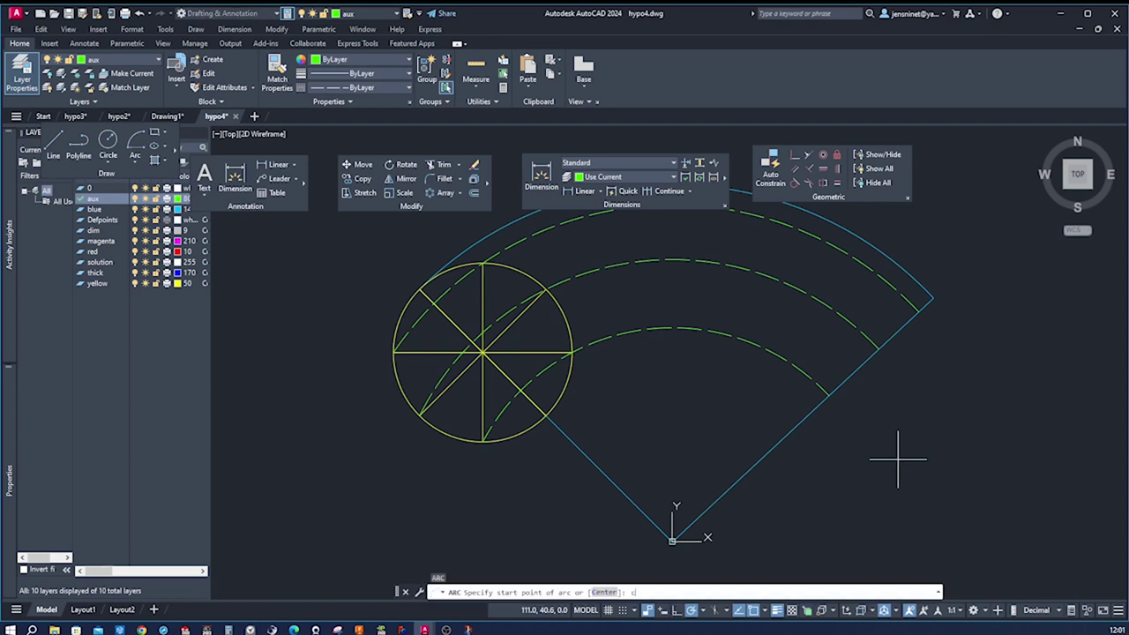
pyautogui.write('c')
pyautogui.press('Return')
pyautogui.click(672, 540)
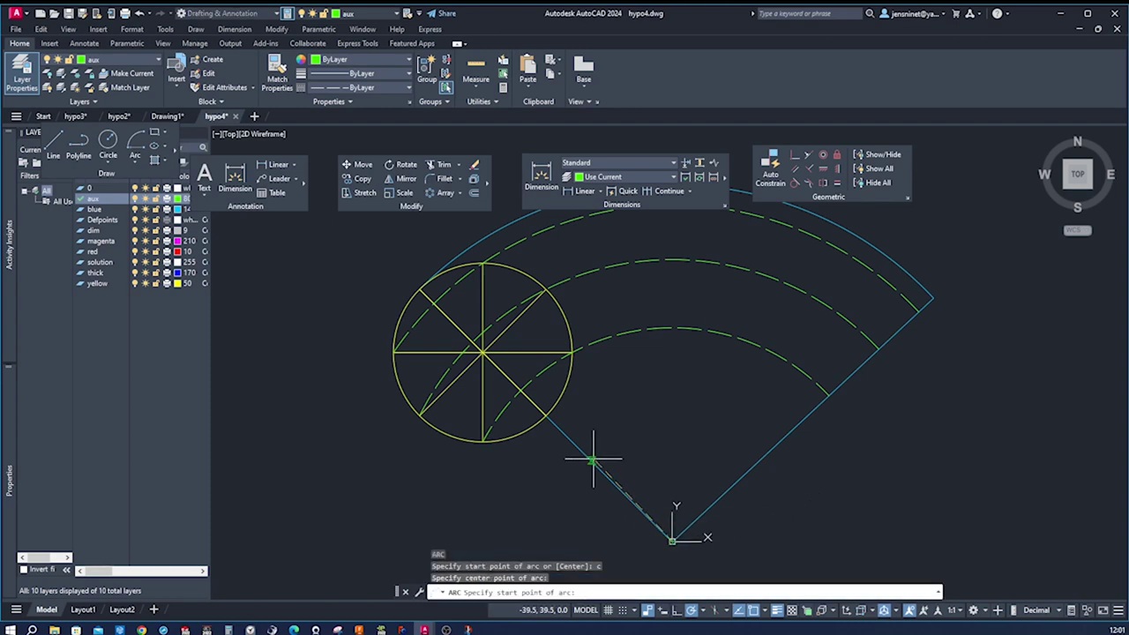
pyautogui.click(546, 414)
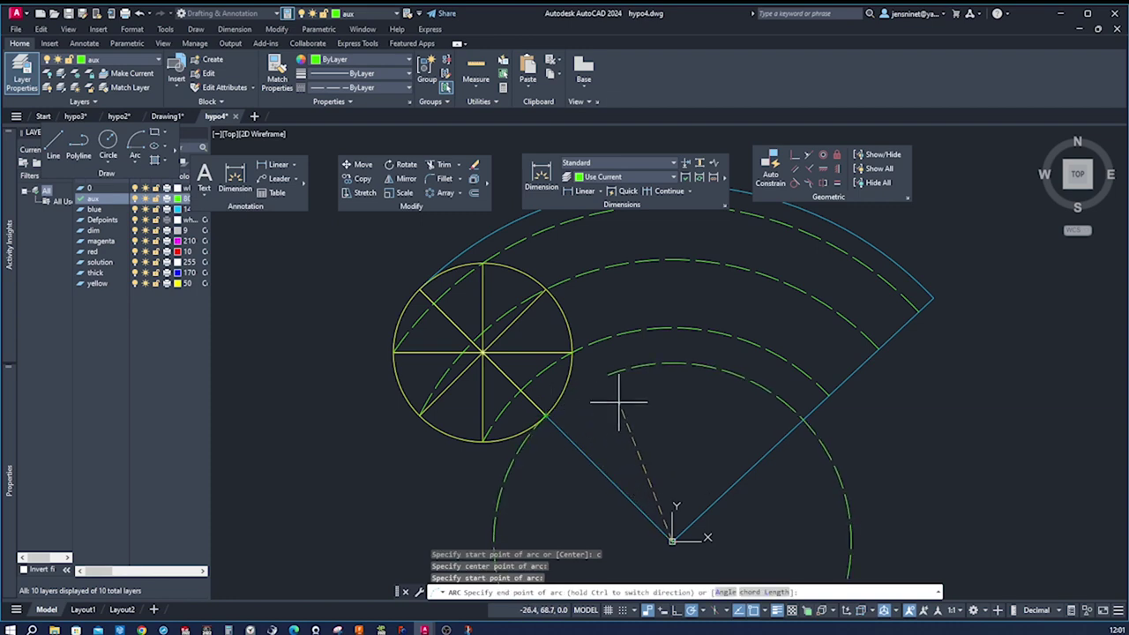
pyautogui.click(803, 420)
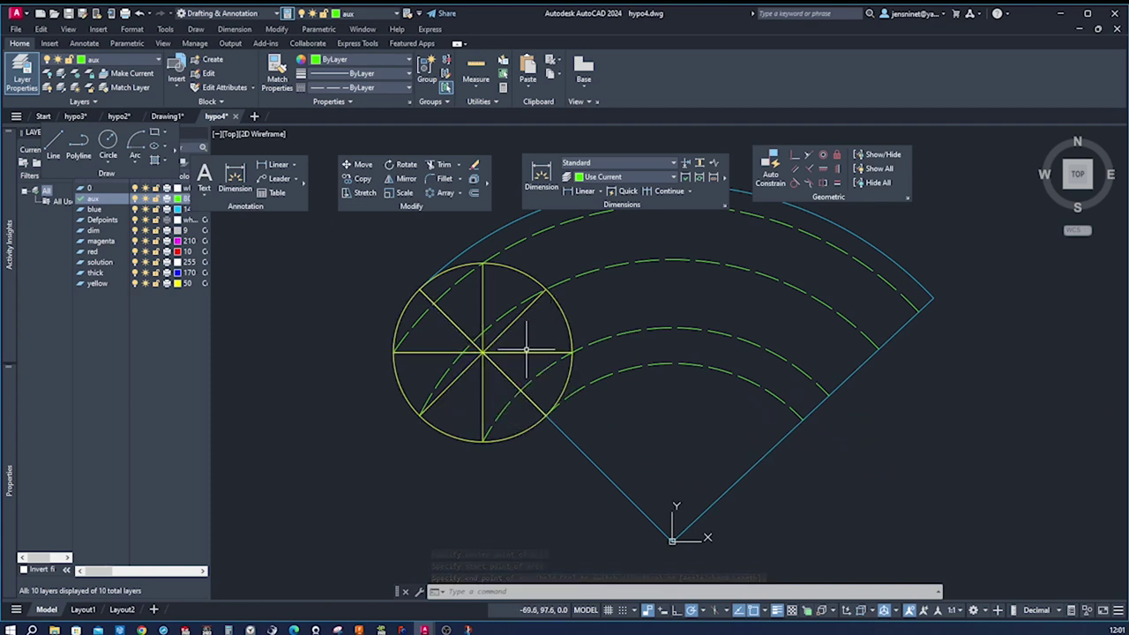
# Draw one more origin-centred dashed arc from the circle's centre to the sector's right edge.
pyautogui.press('Return')
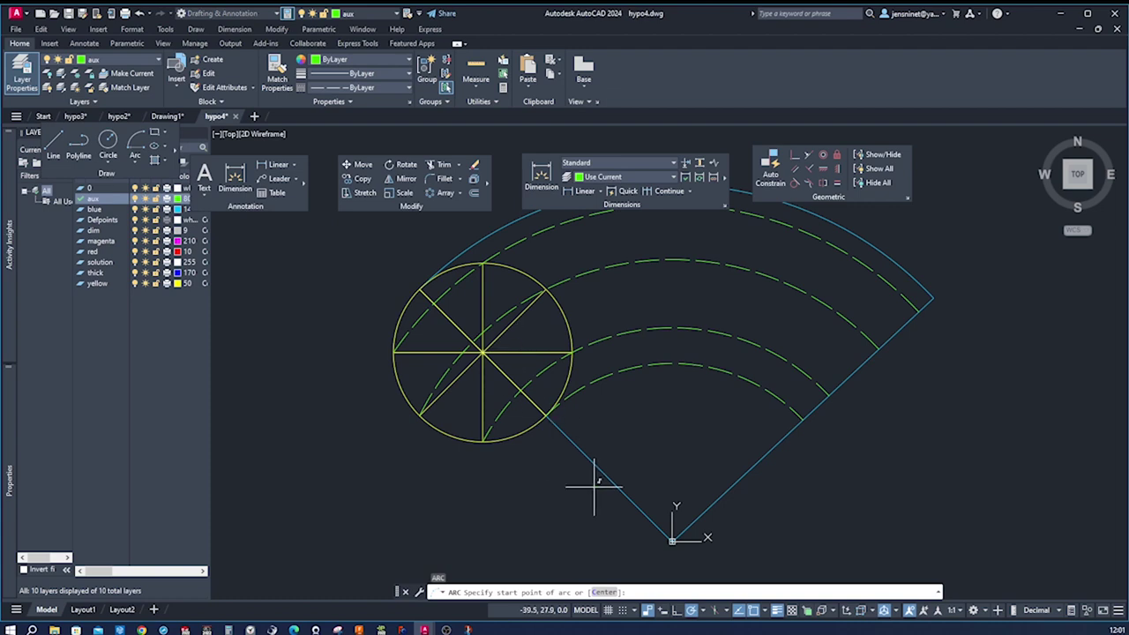
pyautogui.write('c')
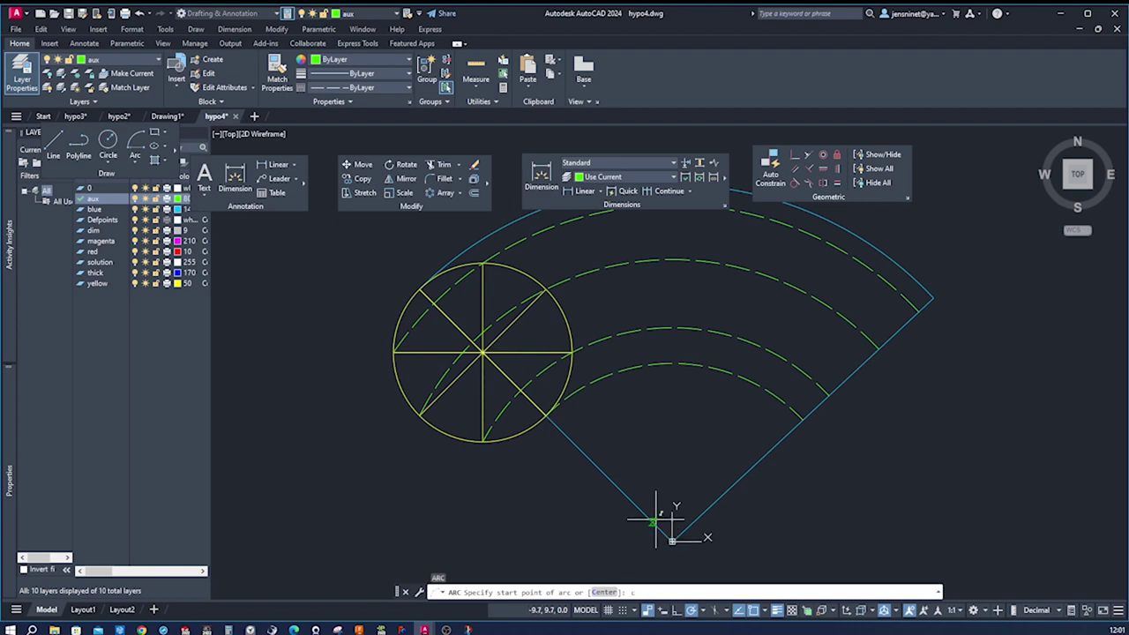
pyautogui.press('Return')
pyautogui.click(672, 539)
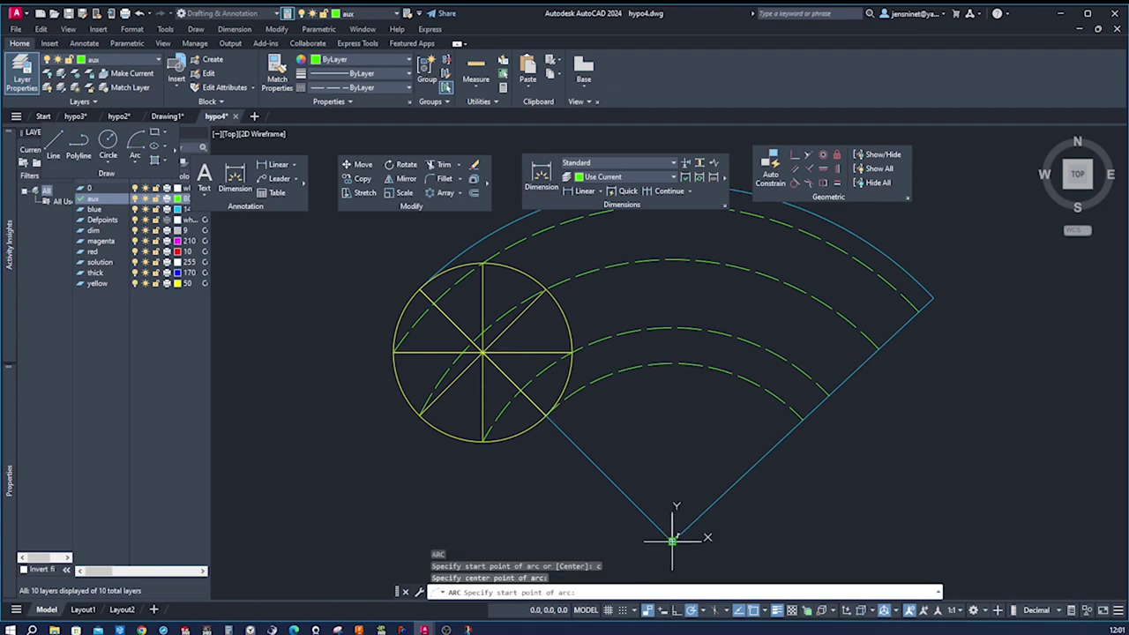
pyautogui.click(483, 353)
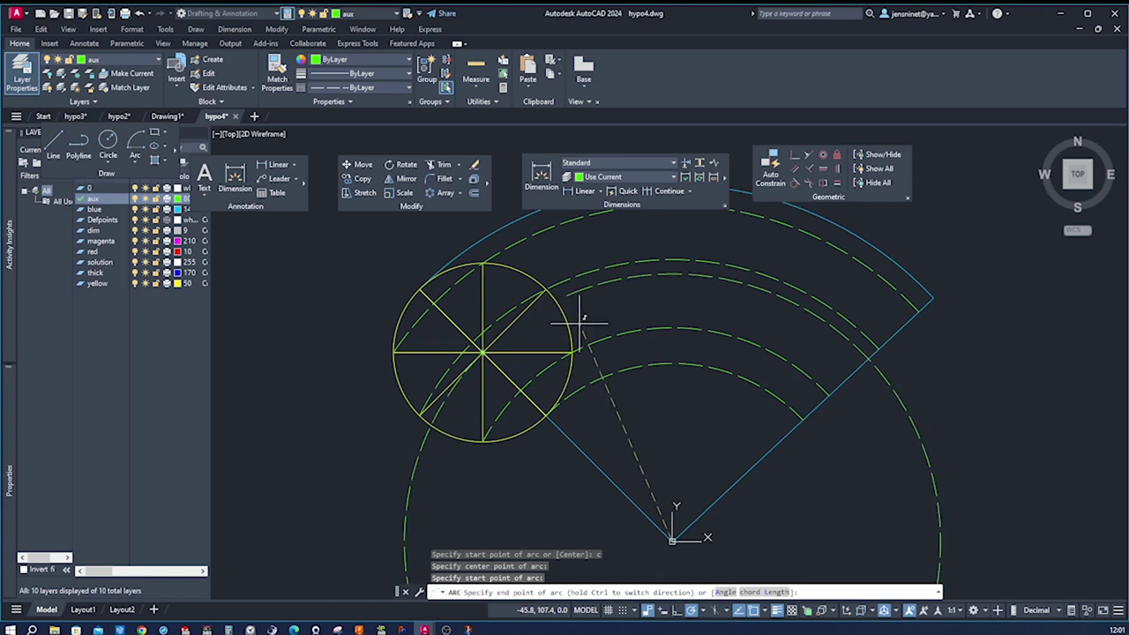
pyautogui.click(867, 357)
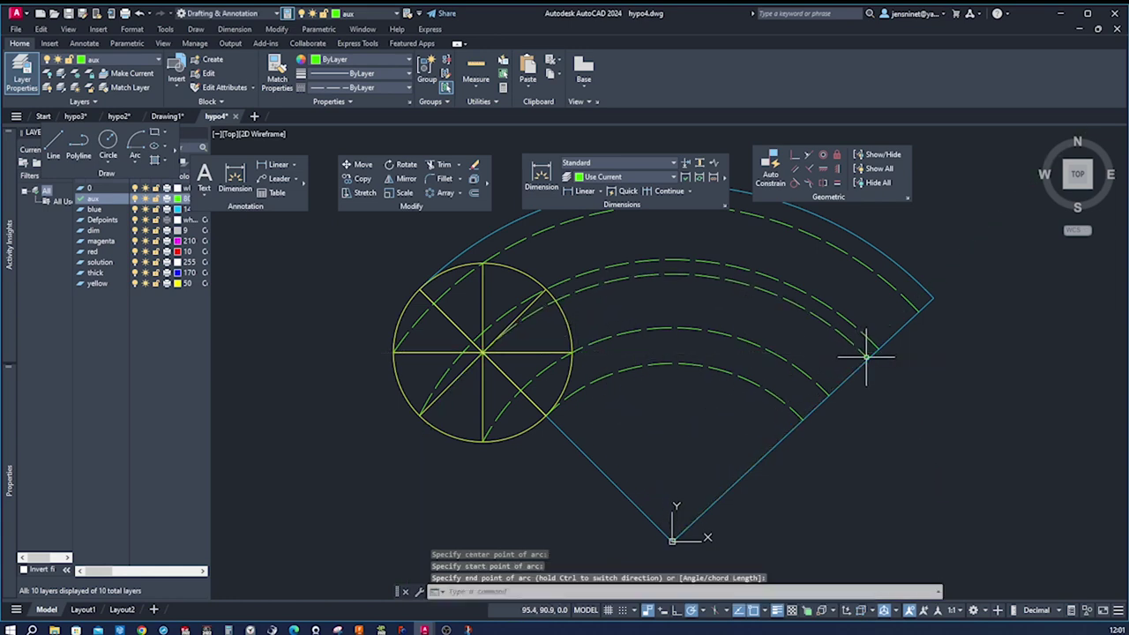
pyautogui.press('Escape')
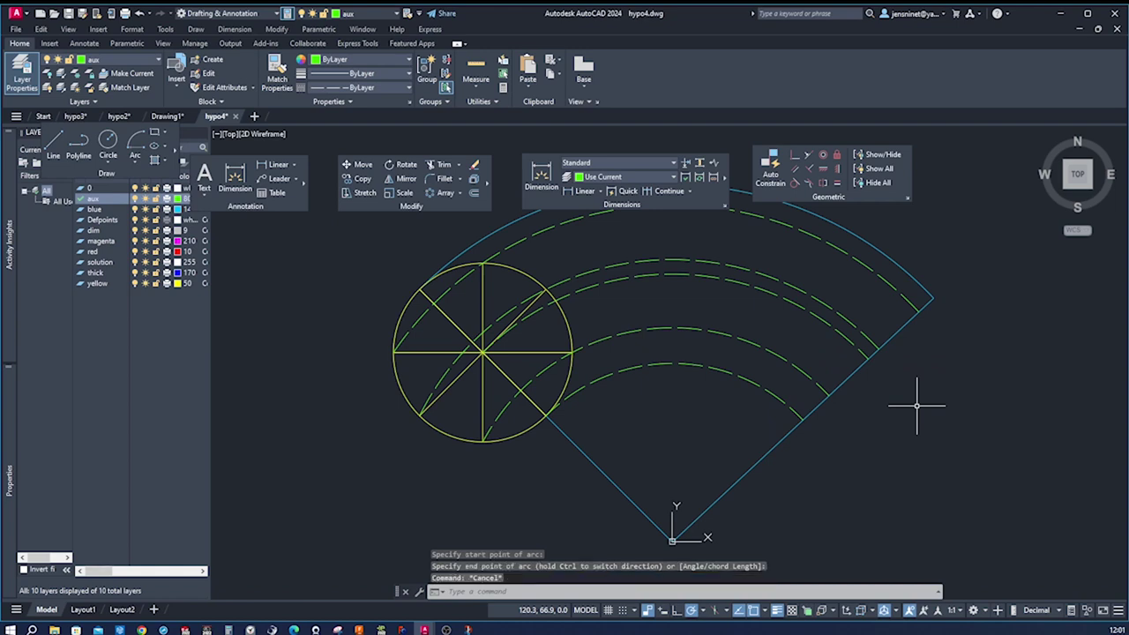
pyautogui.scroll(2, 504, 373)
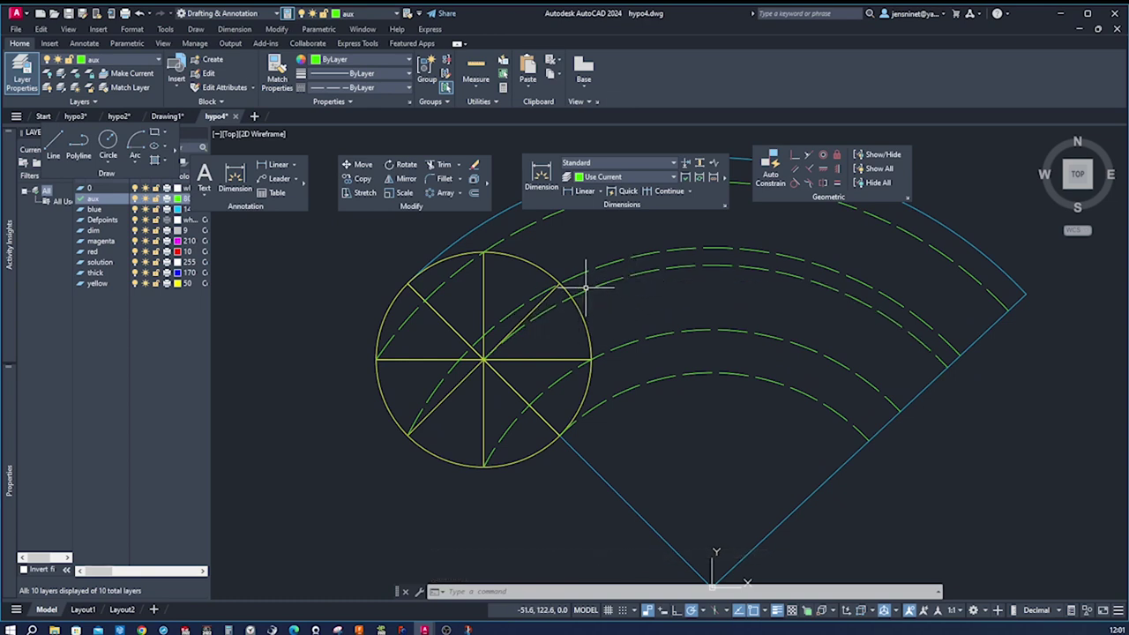
pyautogui.scroll(-1, 588, 329)
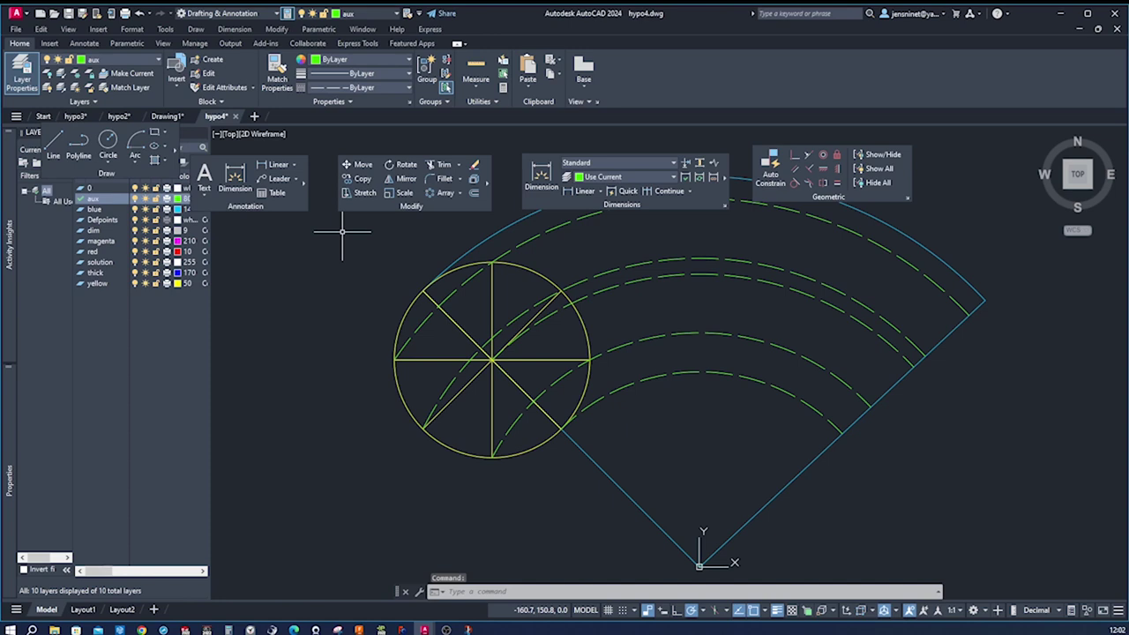
# Make red current and divide the dashed arc through the circle's centre into 8 parts.
pyautogui.doubleClick(88, 253)
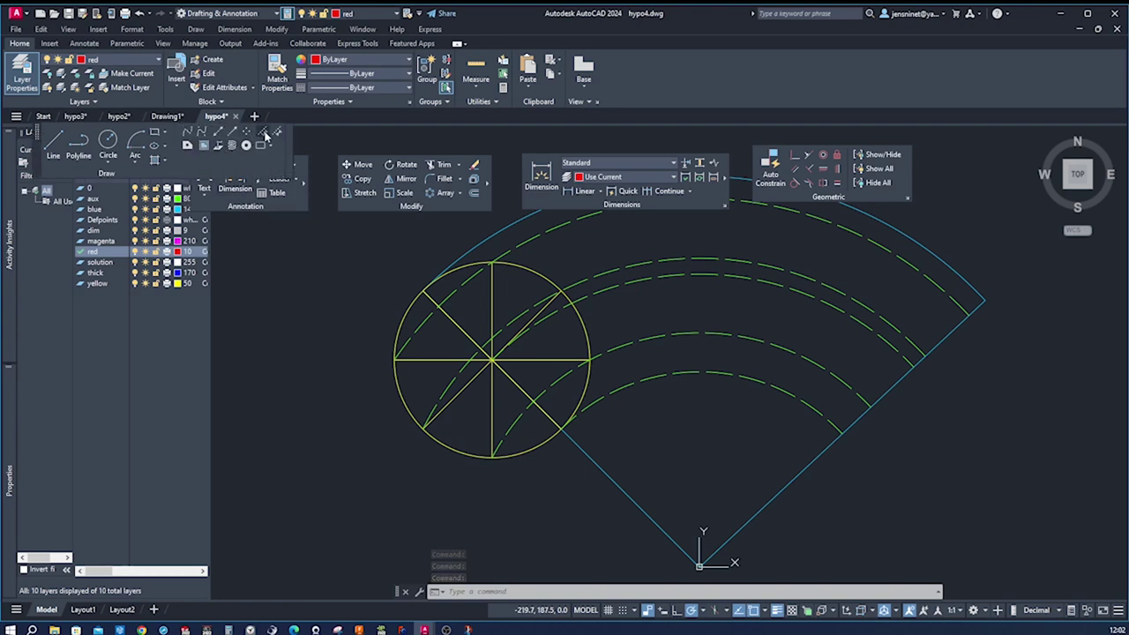
pyautogui.click(266, 135)
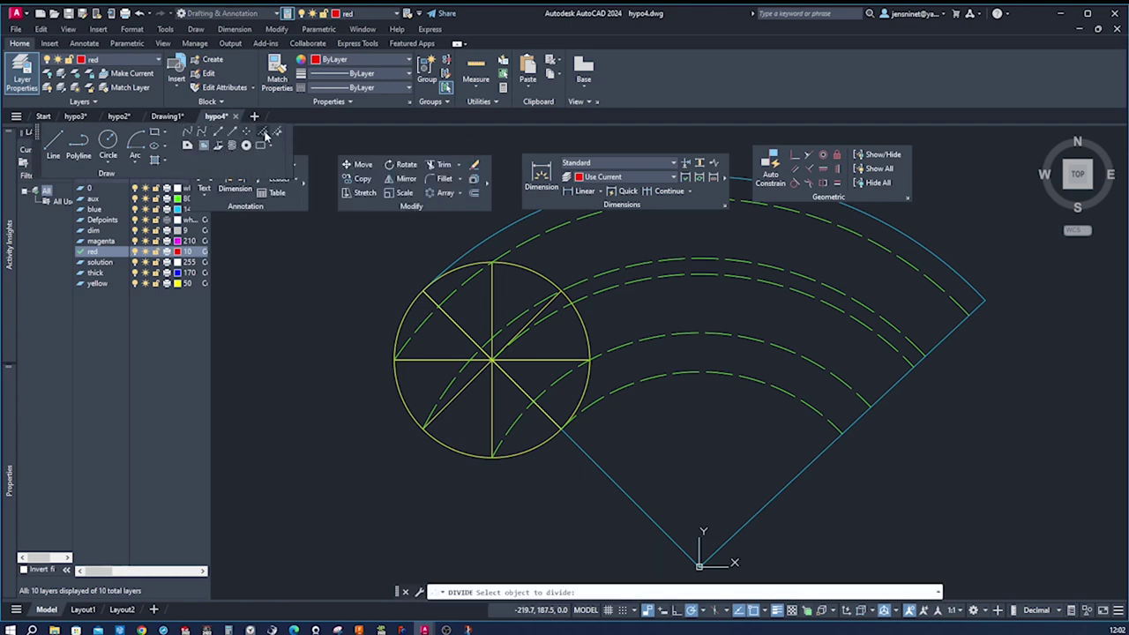
pyautogui.click(608, 288)
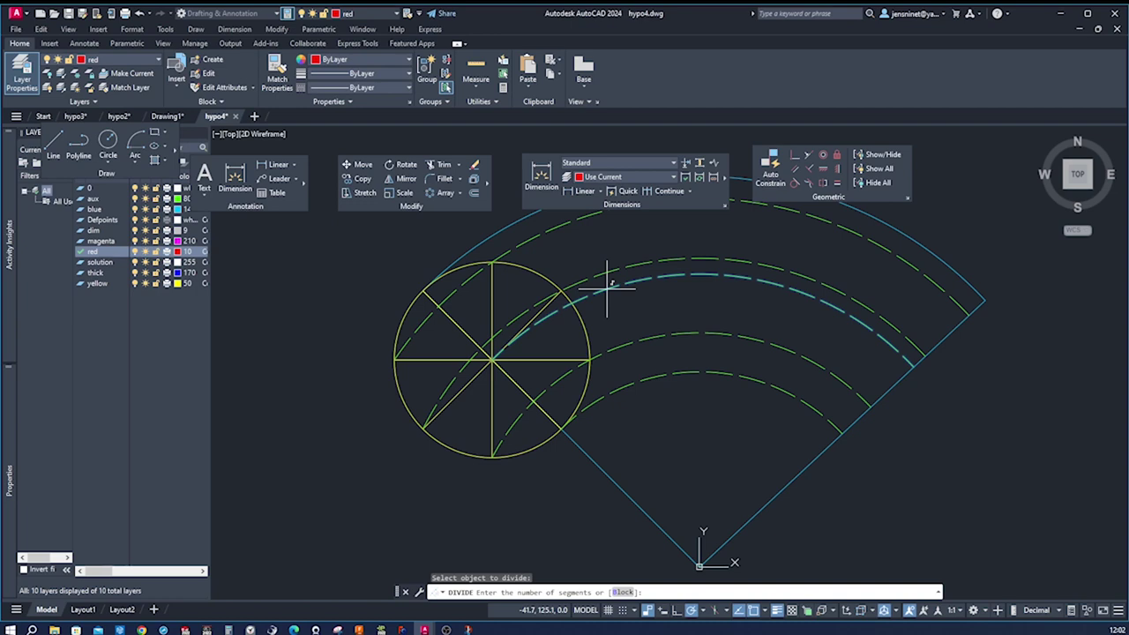
pyautogui.write('8')
pyautogui.press('Return')
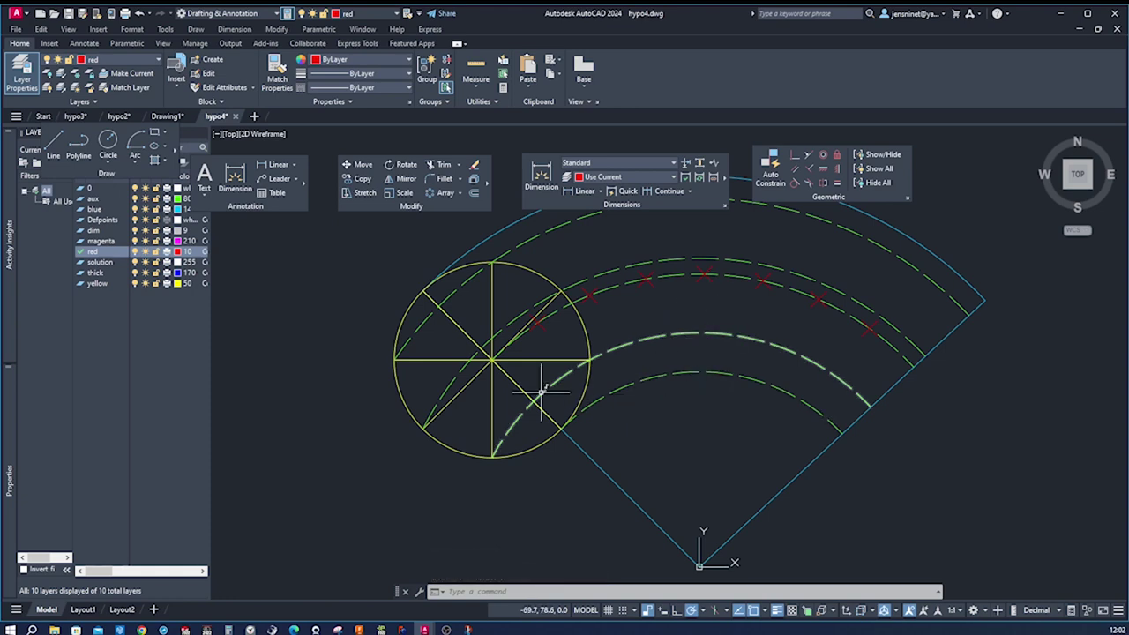
pyautogui.scroll(-1, 512, 386)
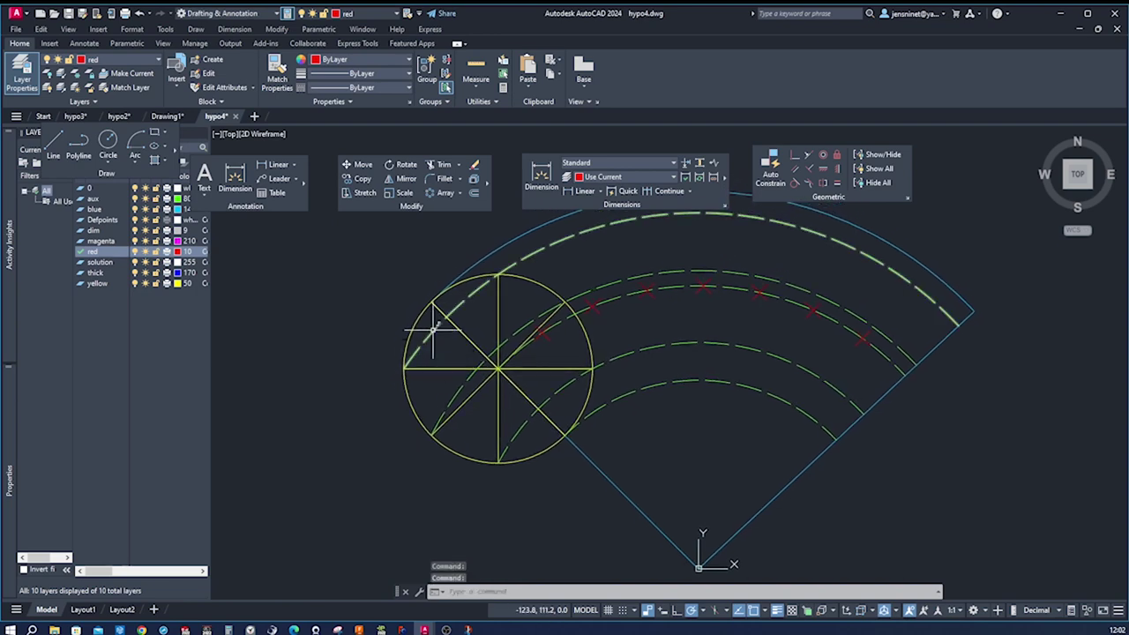
pyautogui.click(435, 306)
pyautogui.click(530, 379)
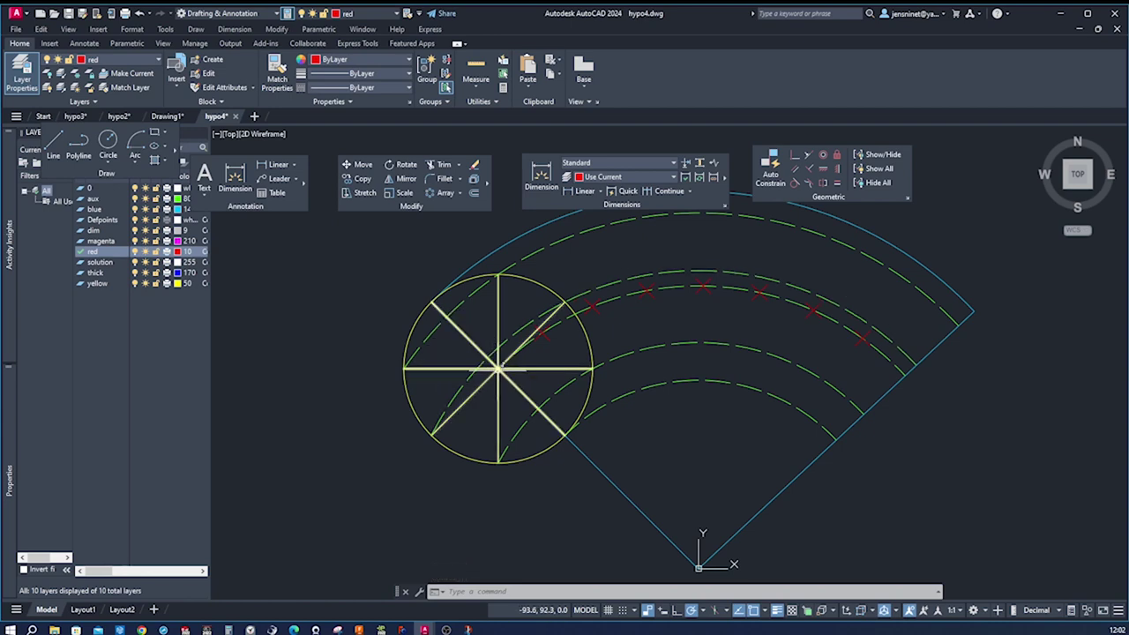
pyautogui.moveTo(542, 331)
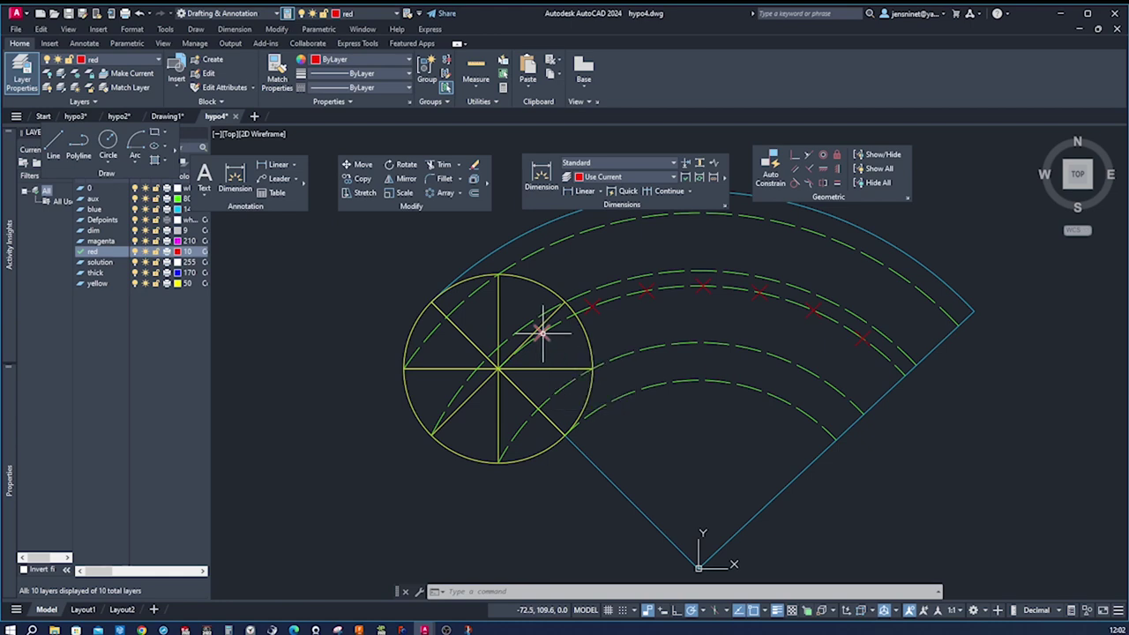
pyautogui.scroll(2, 554, 353)
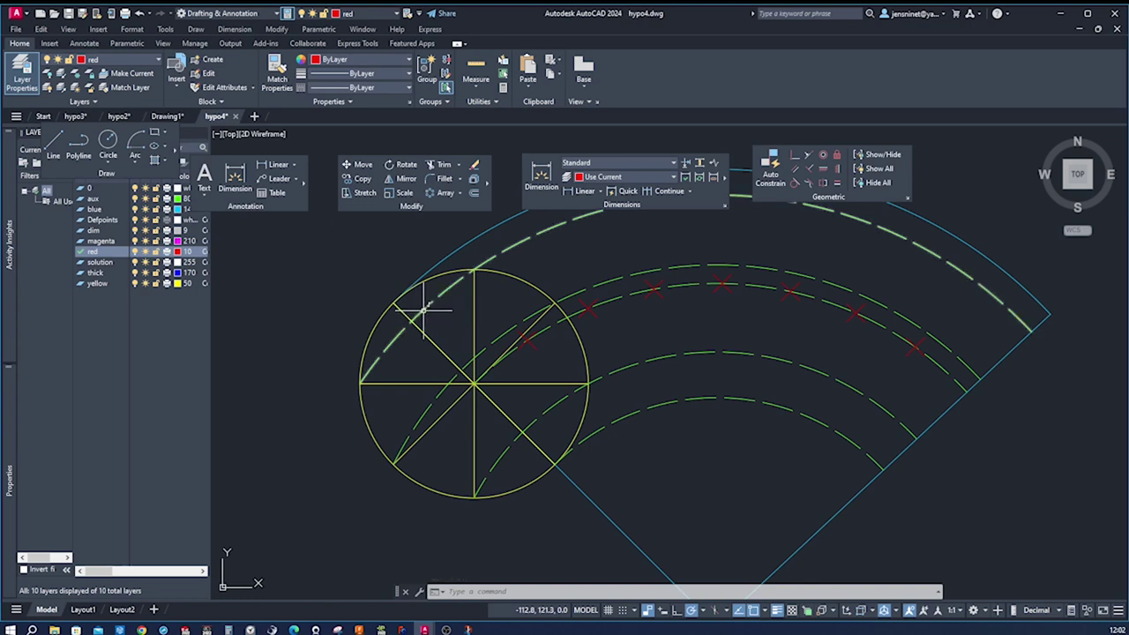
pyautogui.moveTo(425, 307)
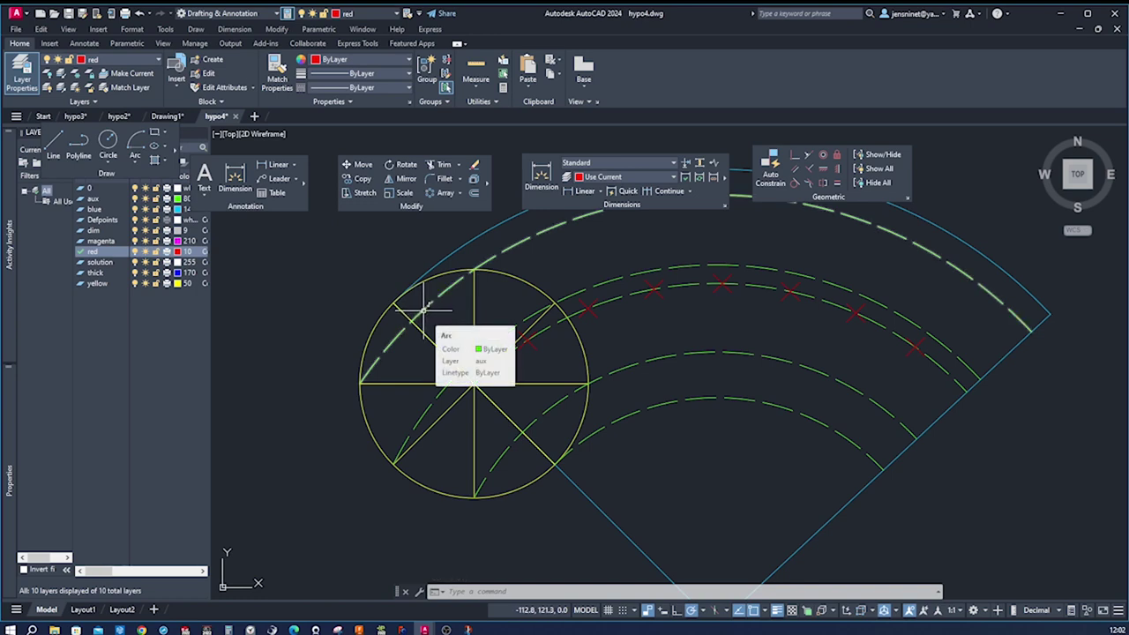
# Make aux current and draw a radius-44 arc centred on the first red point, crossing the dashed arc.
pyautogui.doubleClick(94, 199)
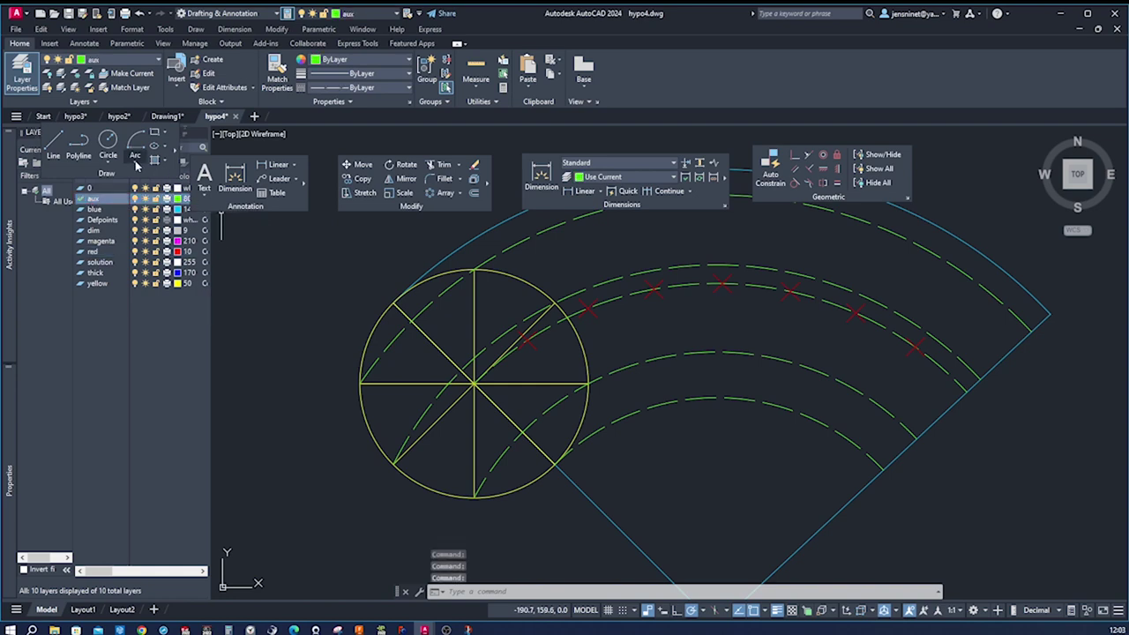
pyautogui.click(136, 166)
pyautogui.click(165, 353)
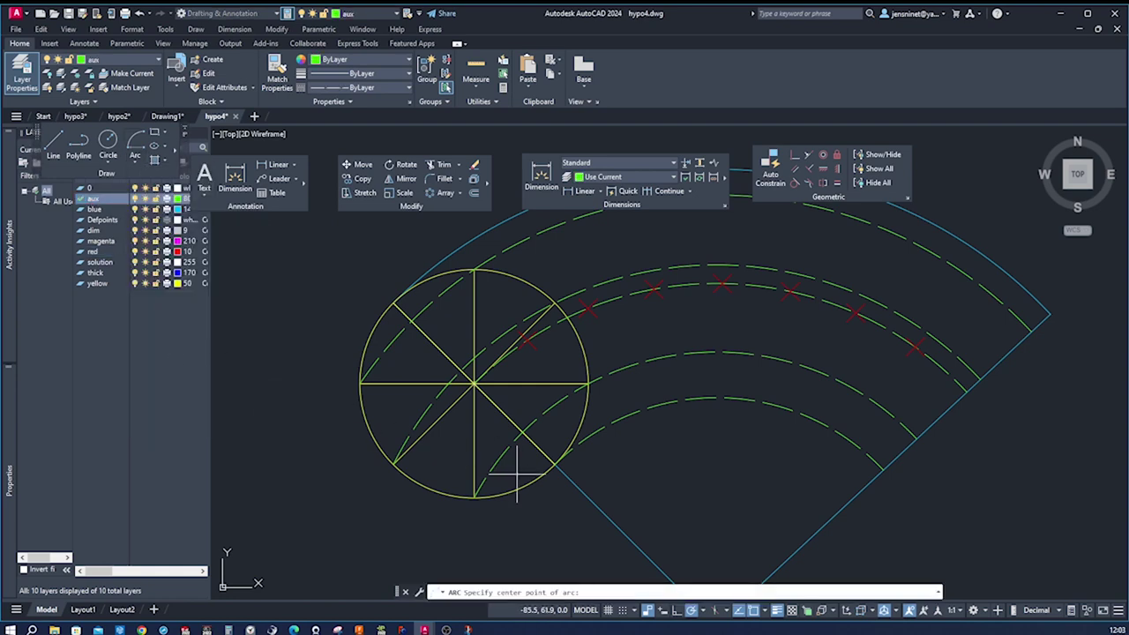
pyautogui.scroll(3, 555, 379)
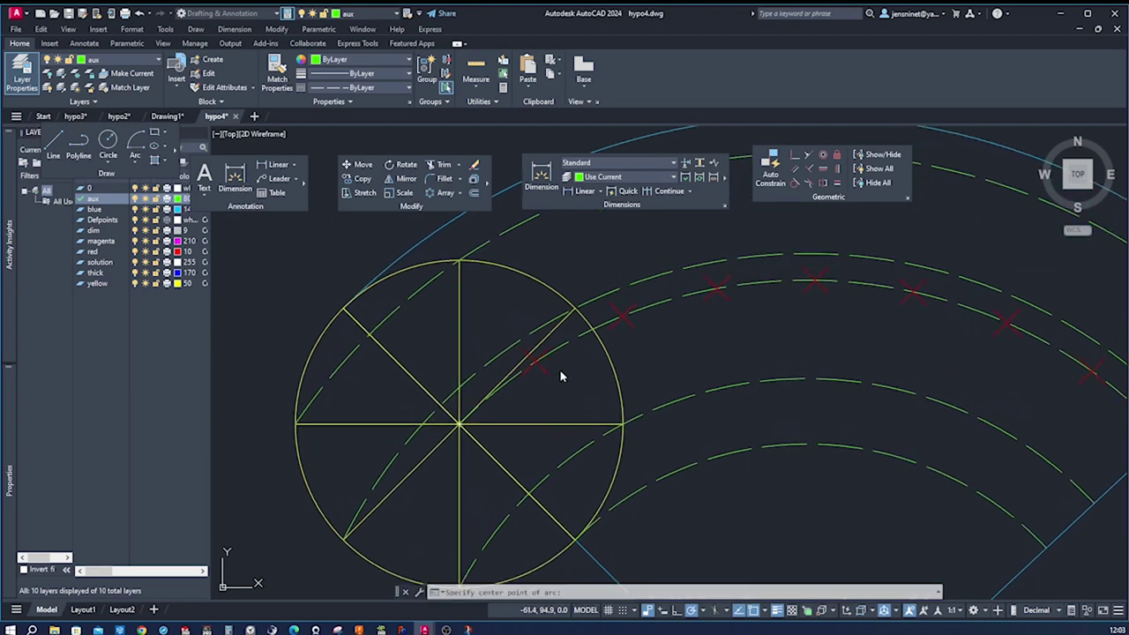
pyautogui.scroll(1, 540, 377)
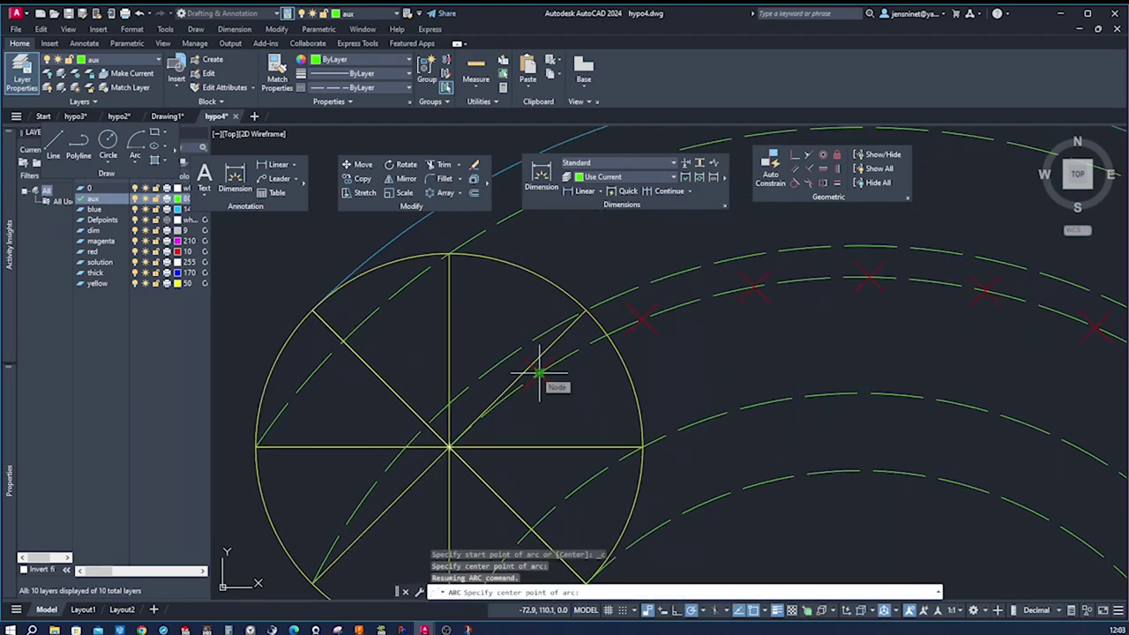
pyautogui.click(540, 374)
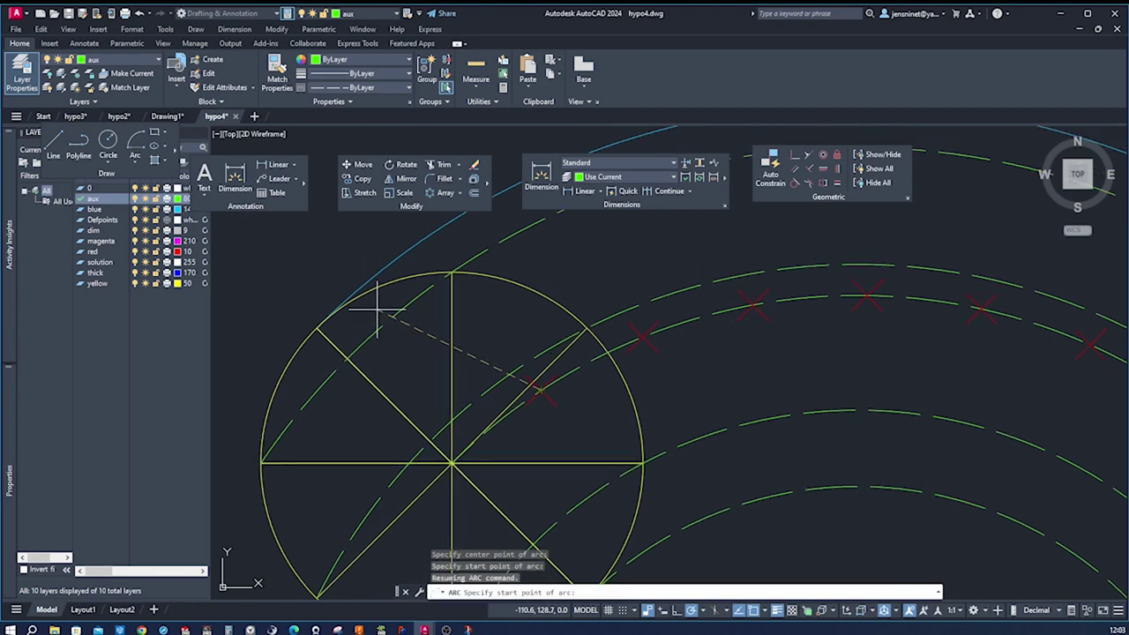
pyautogui.click(670, 614)
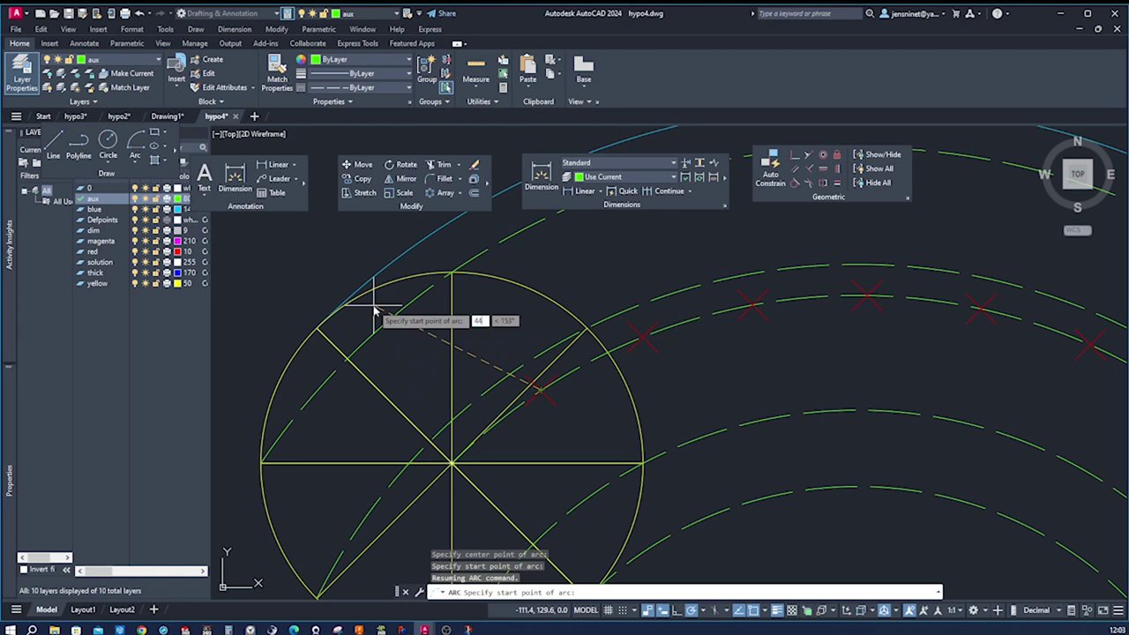
pyautogui.press('Return')
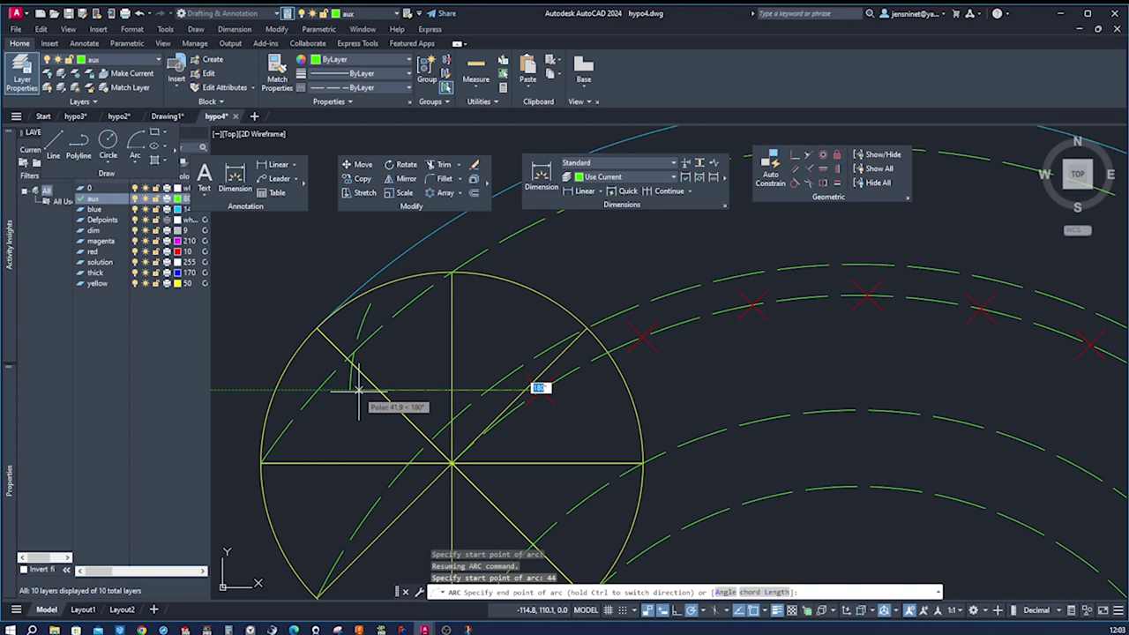
pyautogui.press('Escape')
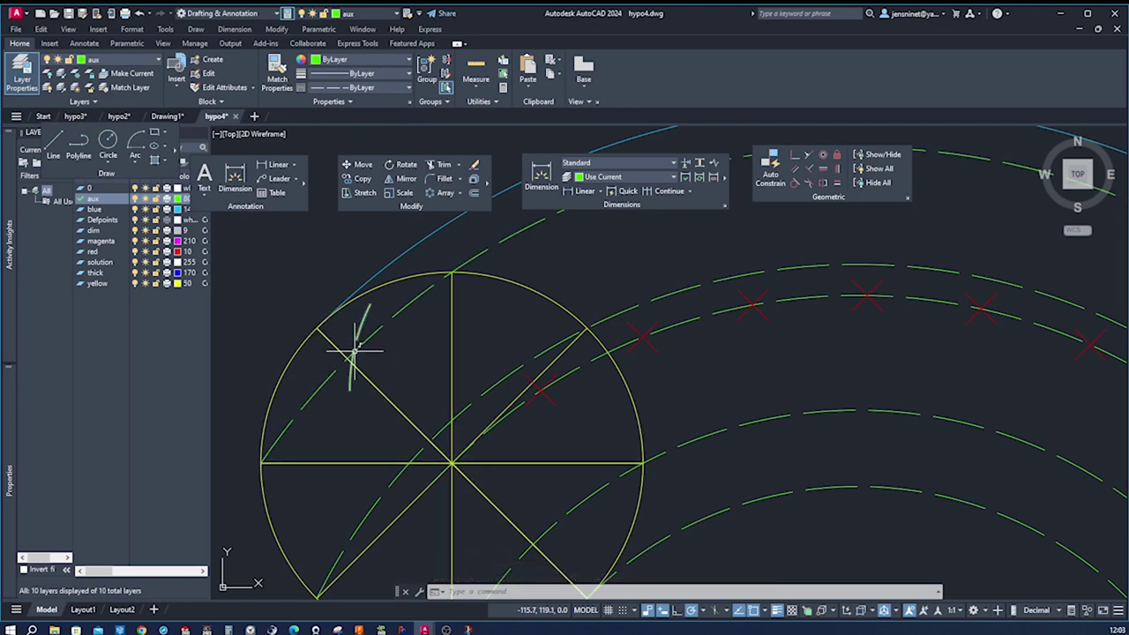
pyautogui.scroll(-1, 521, 409)
# Draw another radius-44 arc centred on the second red division point, crossing the dashed arc.
pyautogui.scroll(-2, 641, 375)
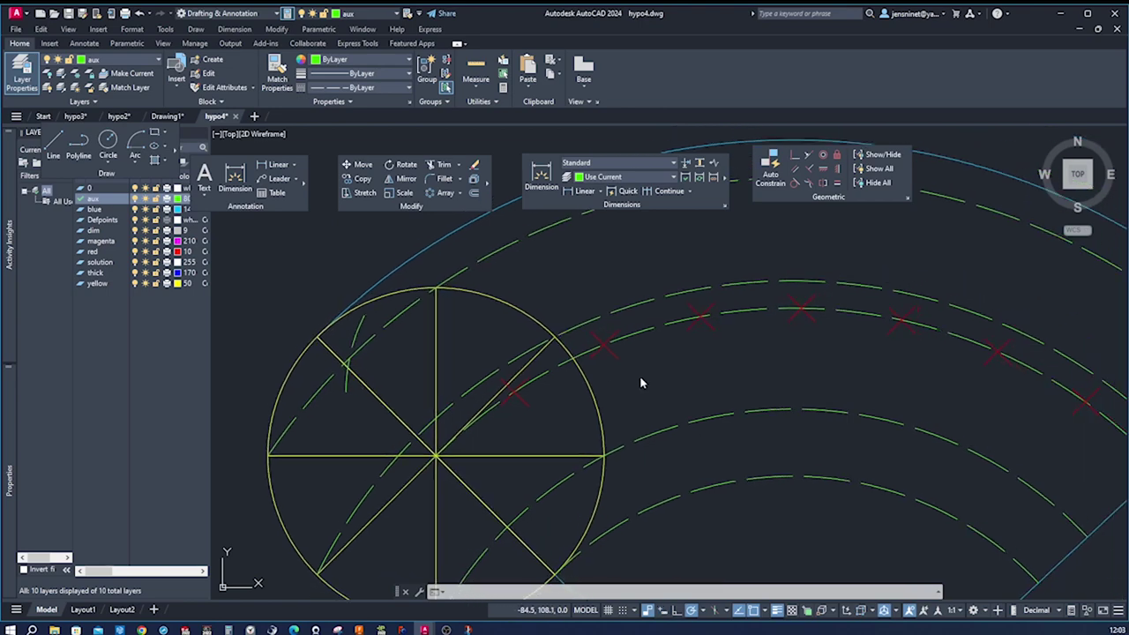
pyautogui.write('a')
pyautogui.press('Return')
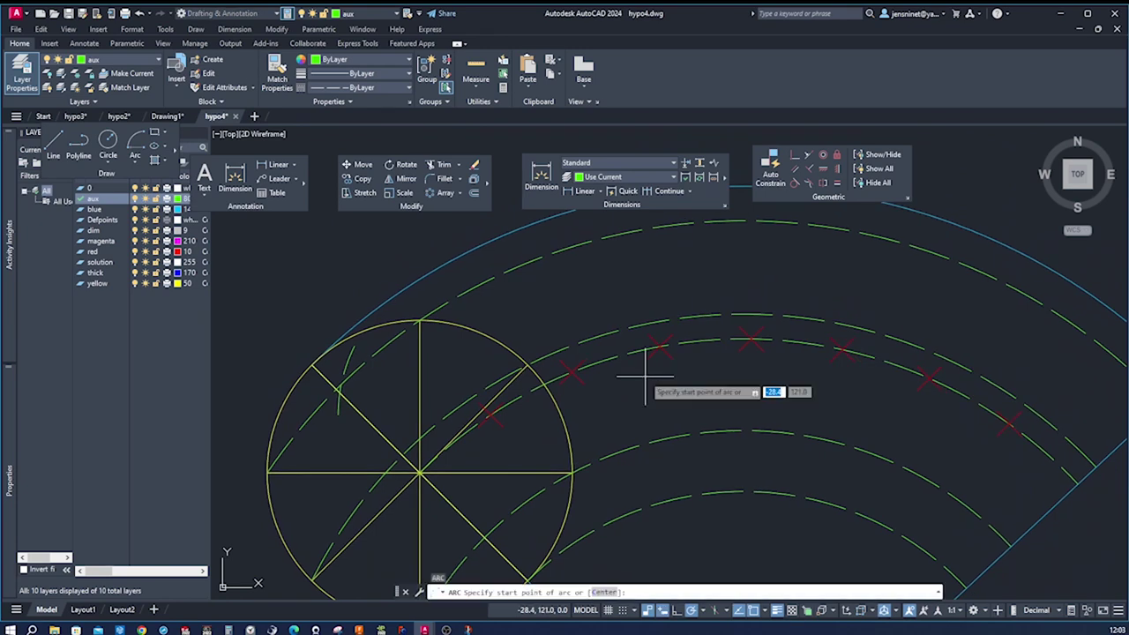
pyautogui.write('c')
pyautogui.press('Return')
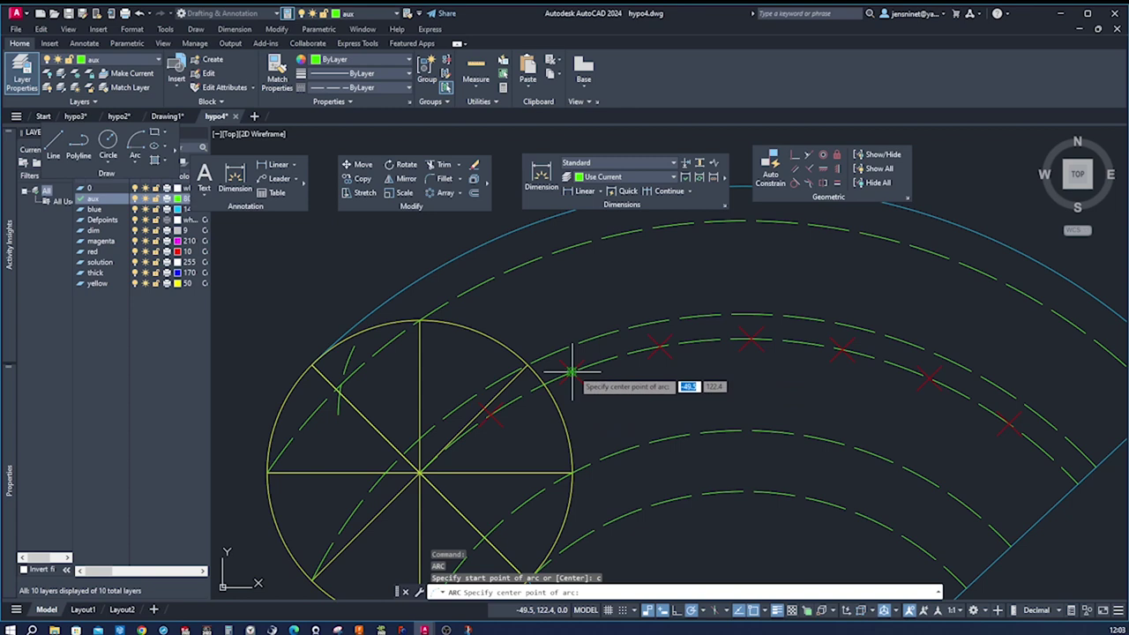
pyautogui.click(572, 371)
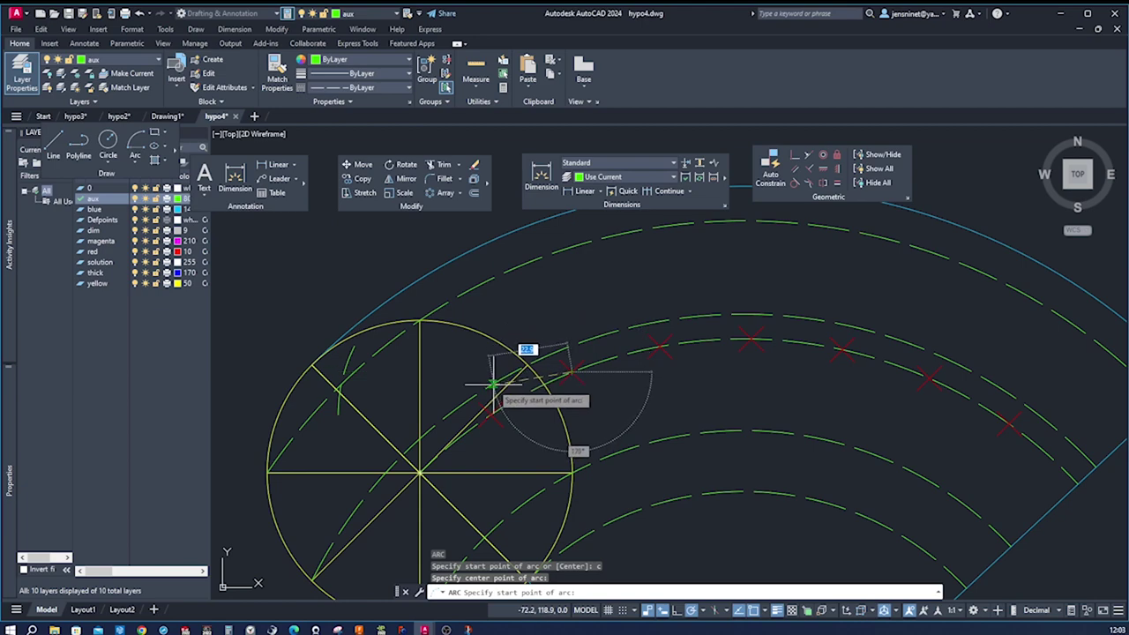
pyautogui.scroll(3, 494, 385)
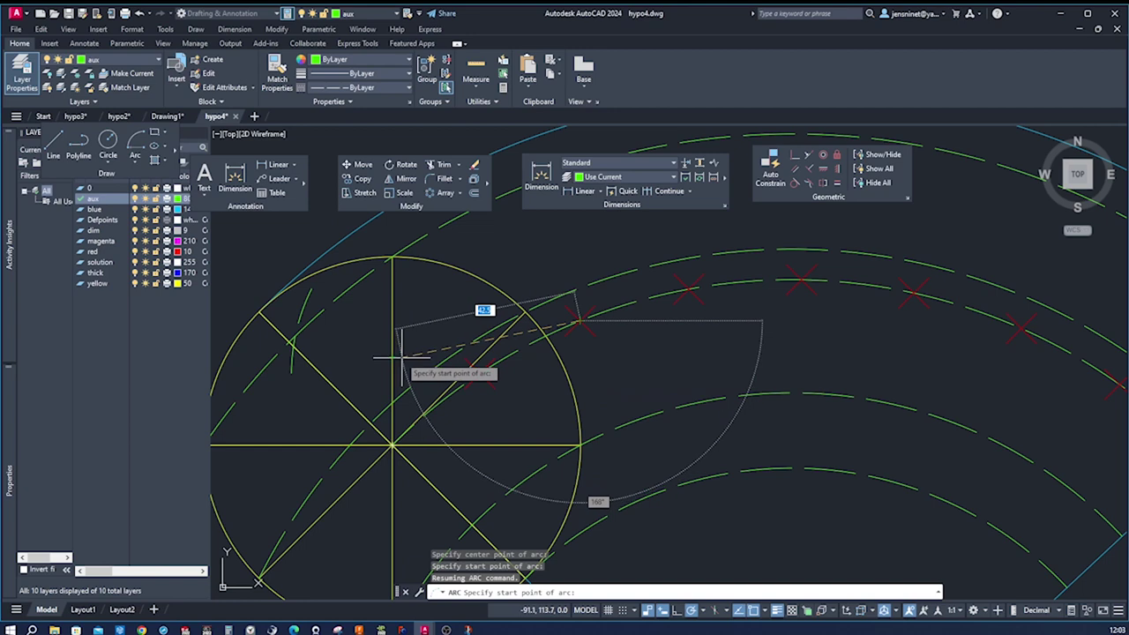
pyautogui.press('Return')
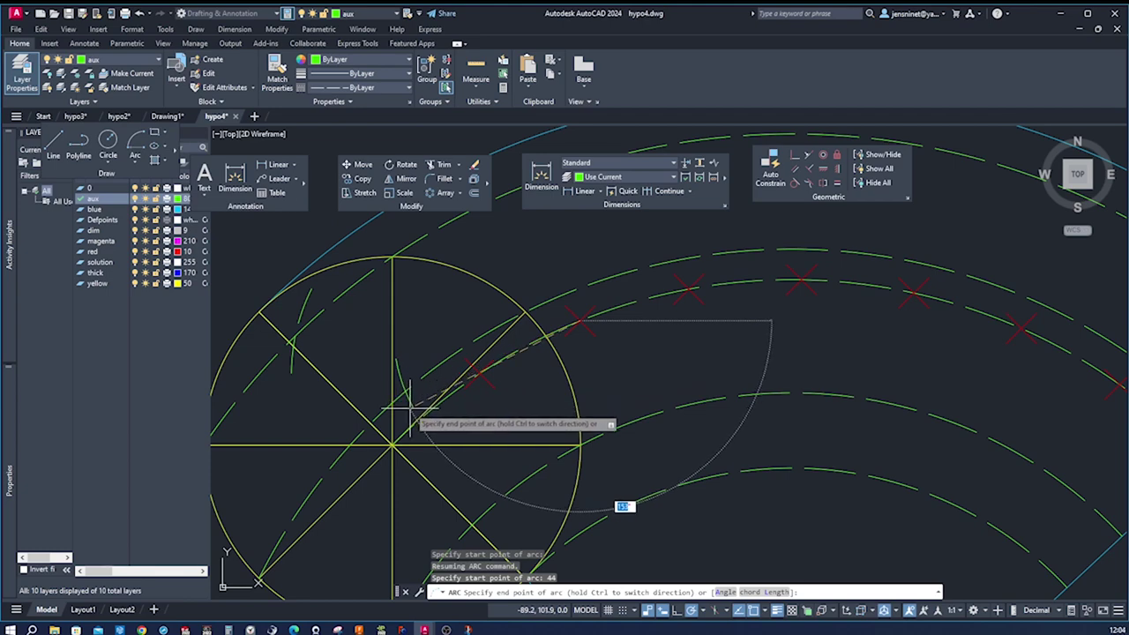
pyautogui.press('Escape')
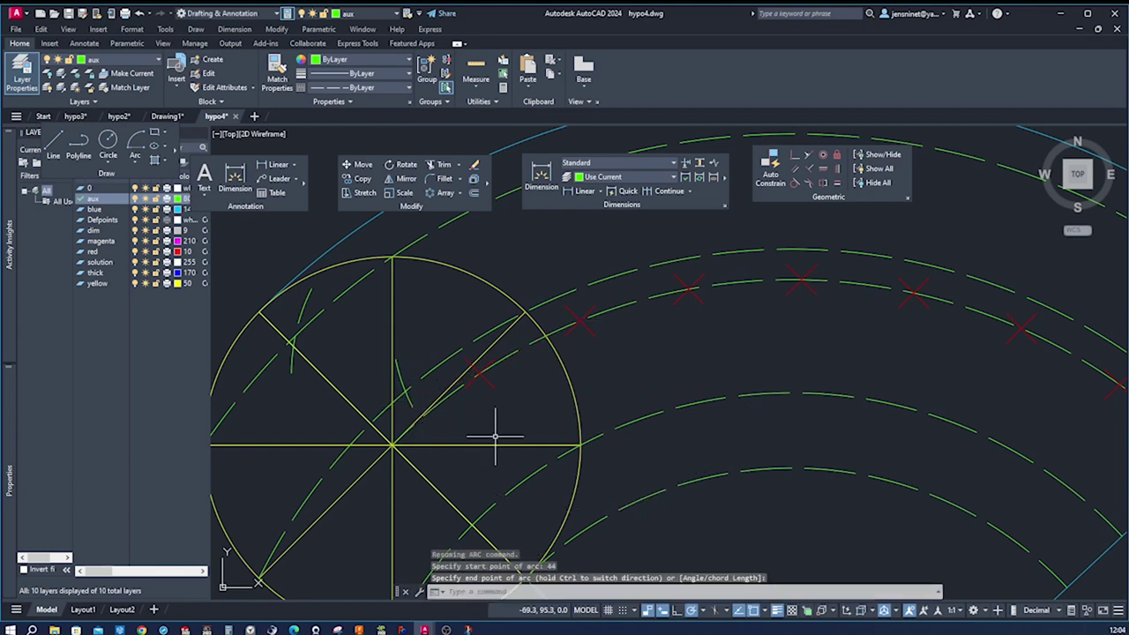
pyautogui.scroll(-2, 495, 435)
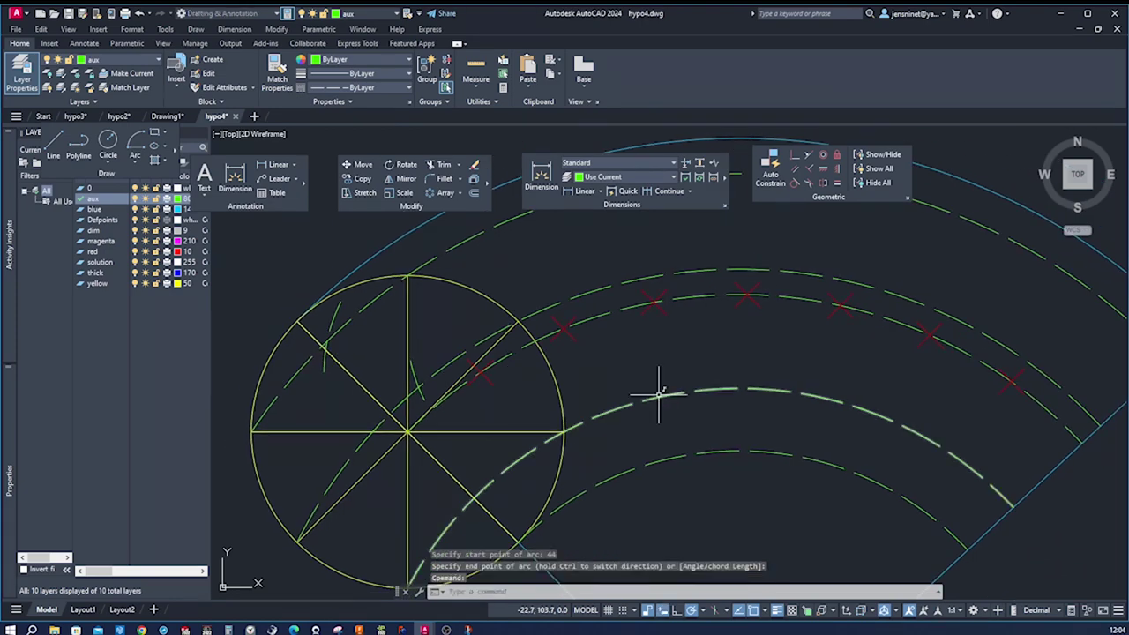
pyautogui.press('Return')
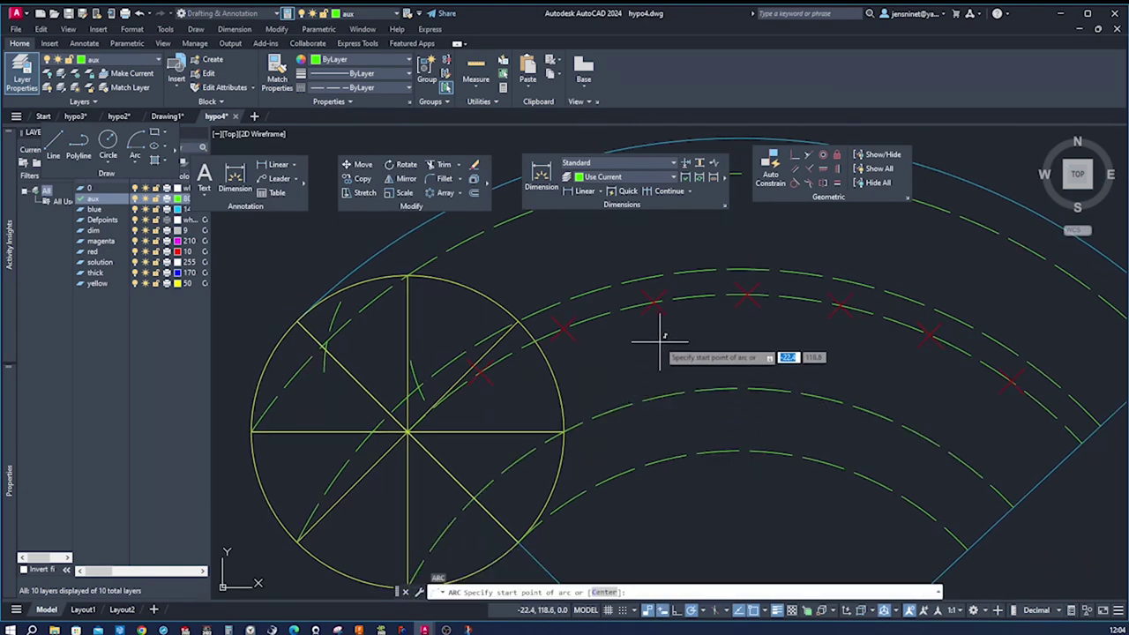
pyautogui.press('Return')
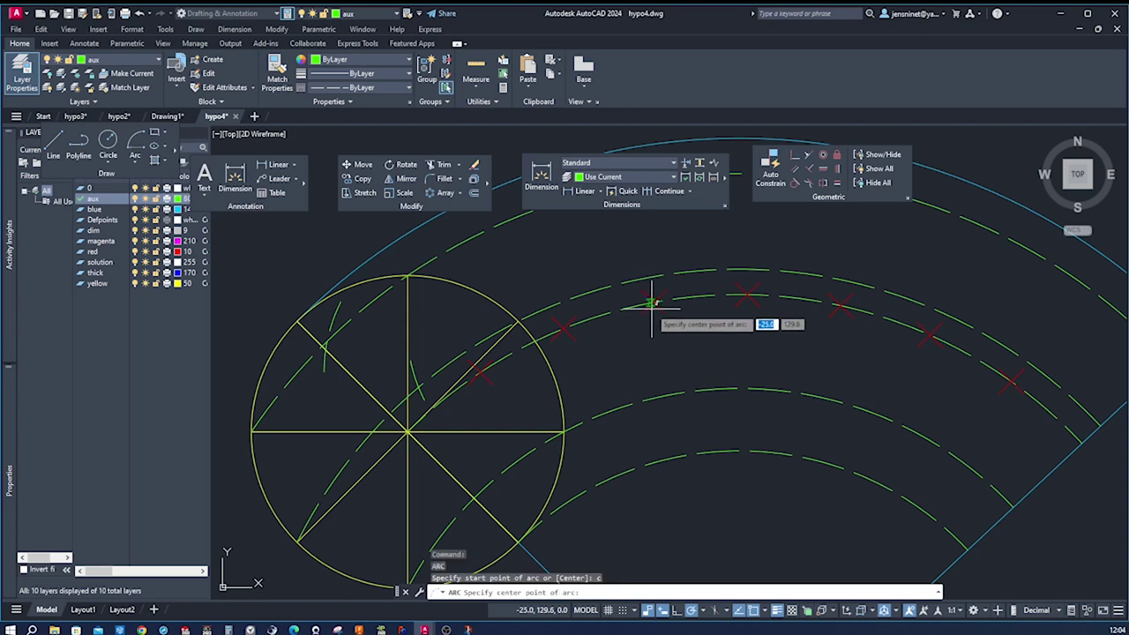
pyautogui.click(654, 302)
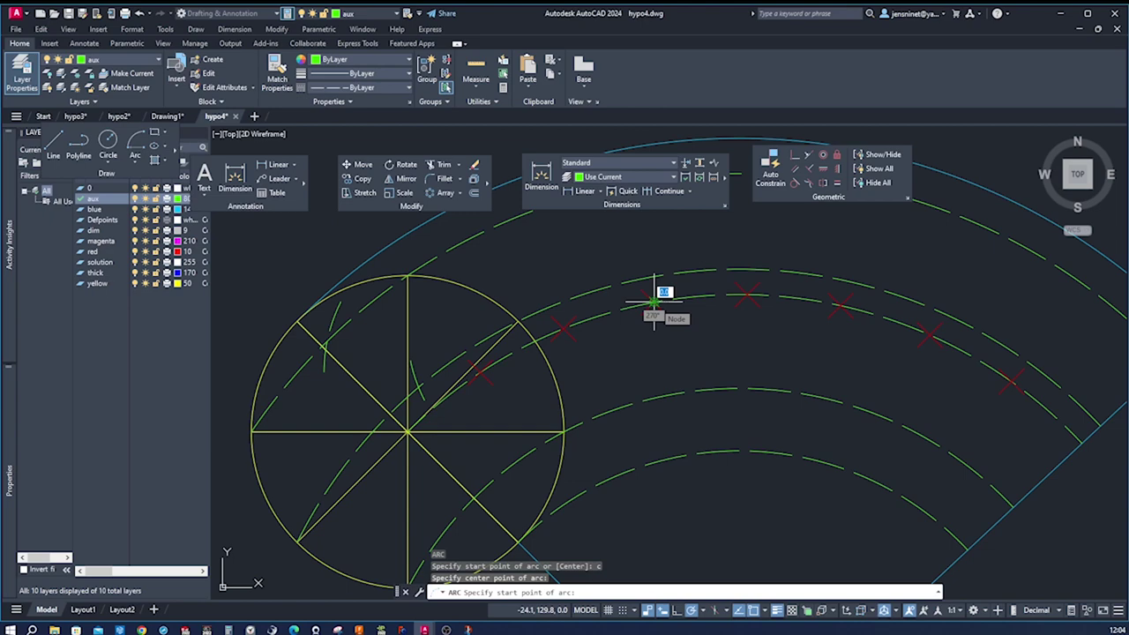
pyautogui.moveTo(654, 302); pyautogui.dragTo(655, 277, button='middle')
pyautogui.moveTo(573, 388)
pyautogui.mouseDown(button='middle')
pyautogui.moveTo(574, 398)
pyautogui.moveTo(529, 391)
pyautogui.moveTo(500, 359)
pyautogui.moveTo(478, 386)
pyautogui.mouseUp(button='middle')
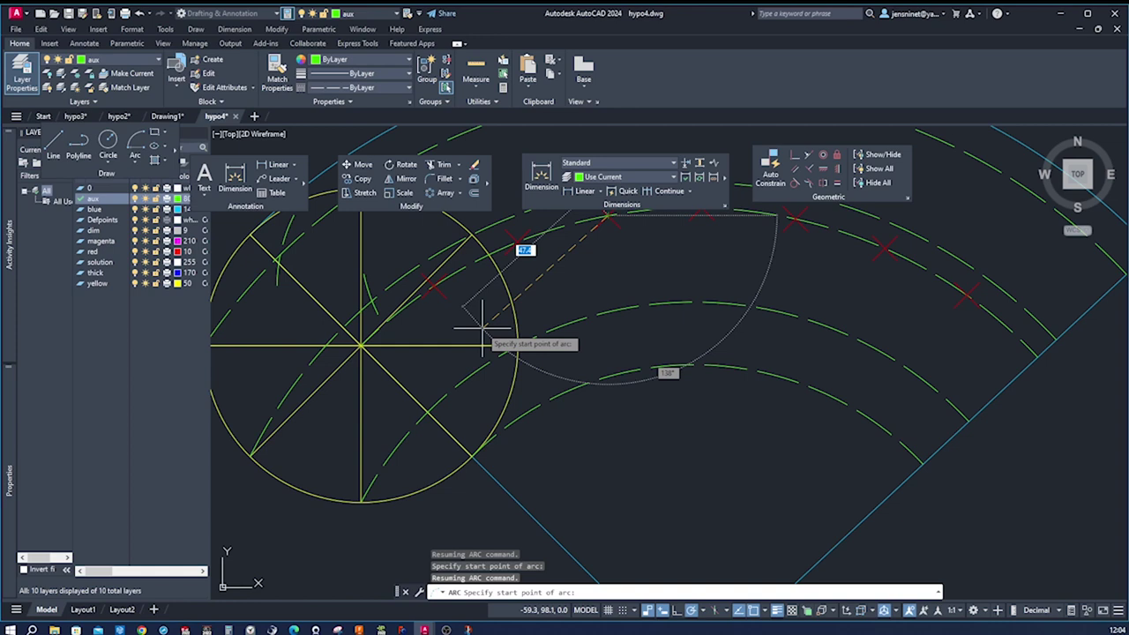
pyautogui.press('Return')
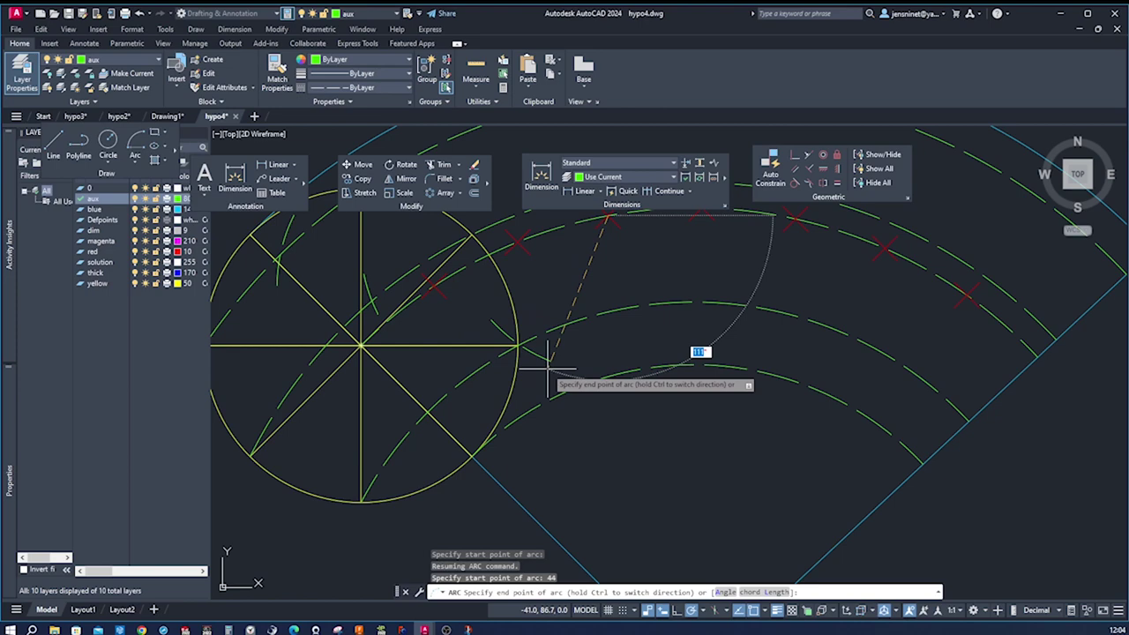
pyautogui.press('Escape')
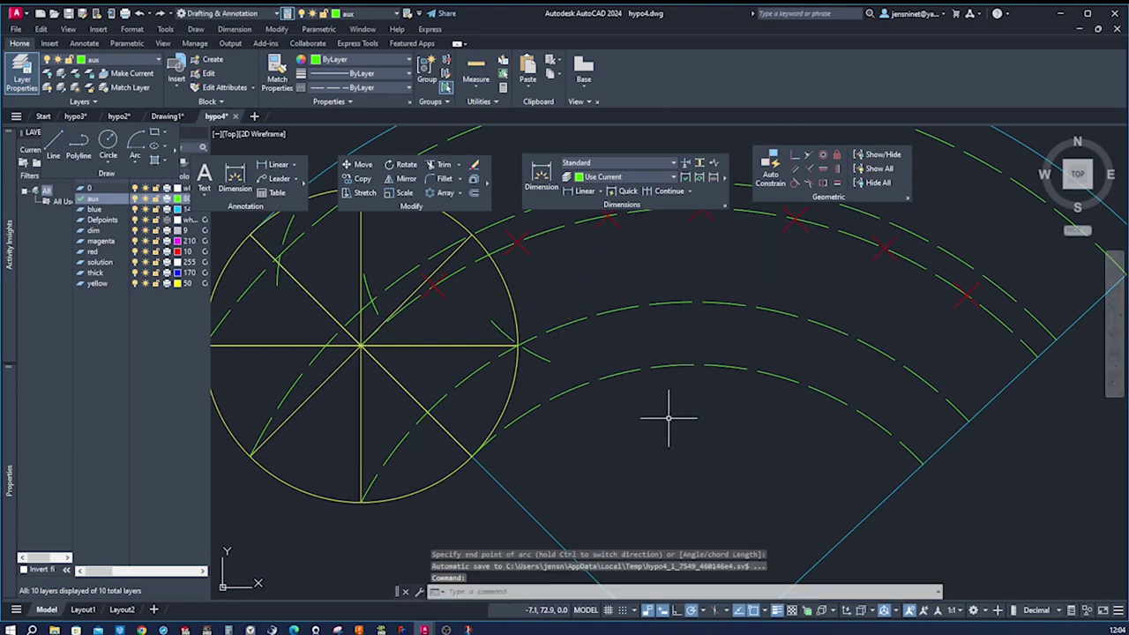
pyautogui.scroll(-3, 668, 418)
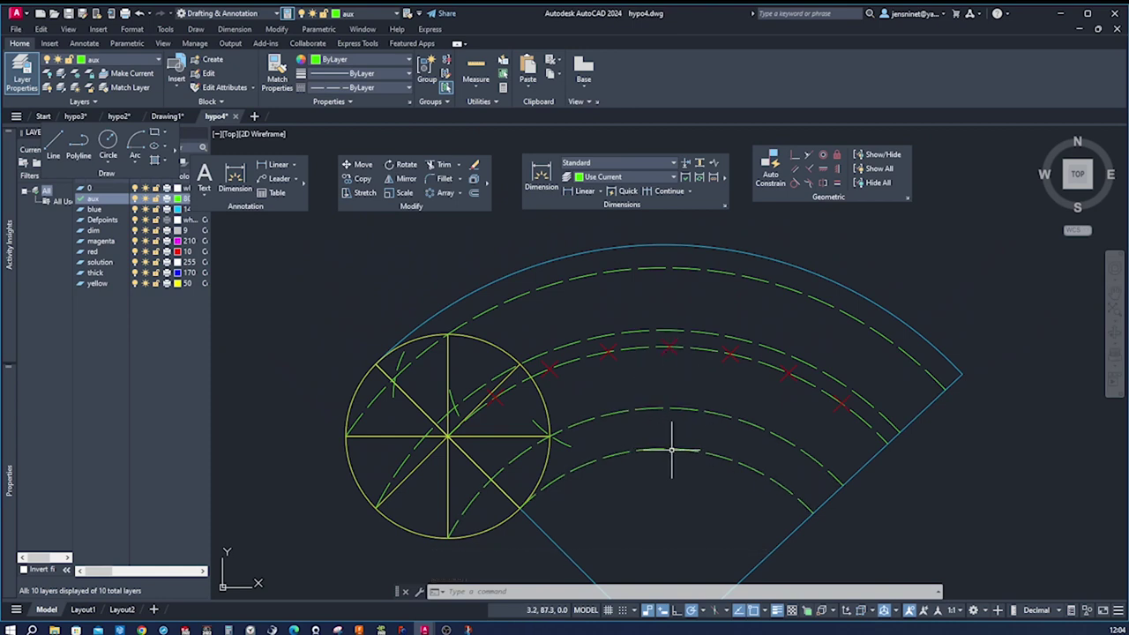
# Draw a 90° line from the sector vertex to the innermost dashed arc's midpoint.
pyautogui.middleClick(663, 431)
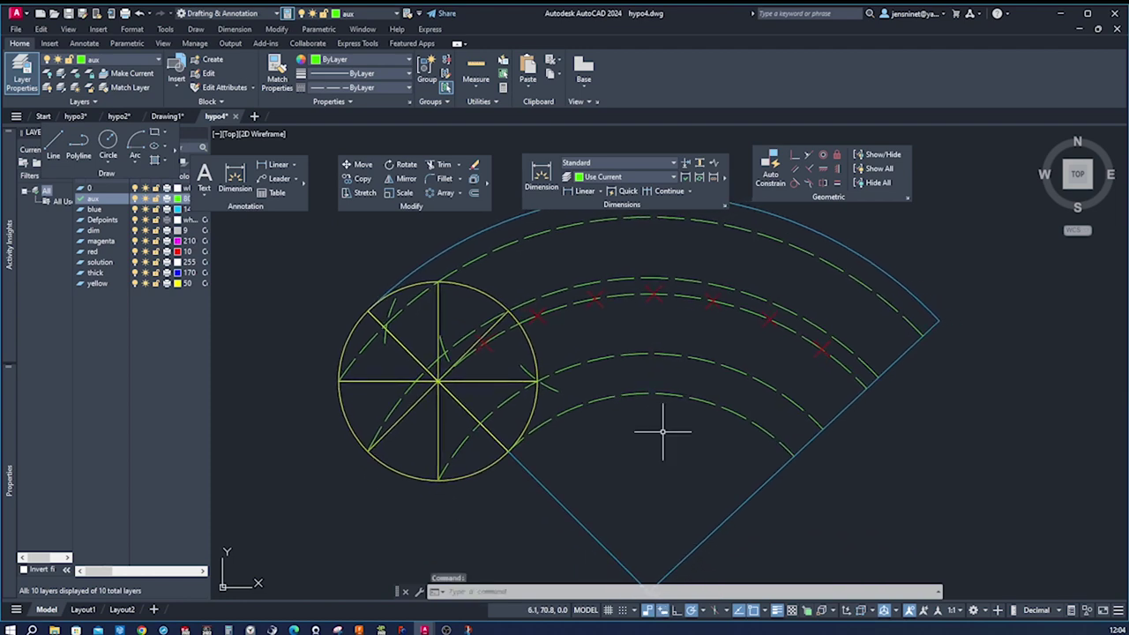
pyautogui.write('l')
pyautogui.press('space')
pyautogui.middleClick(650, 549)
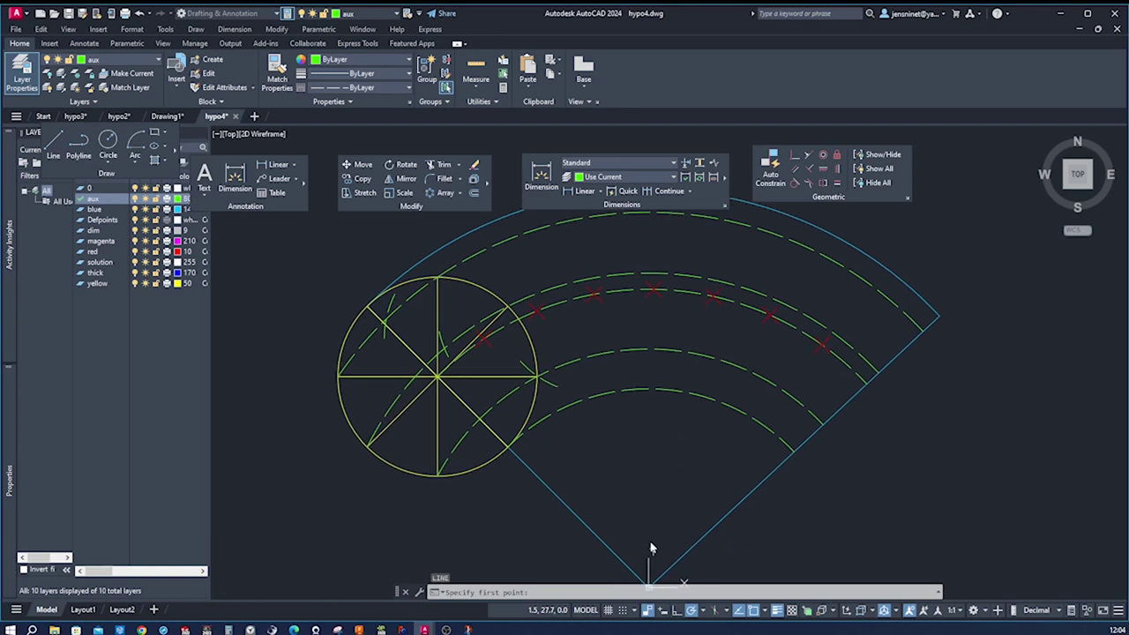
pyautogui.click(644, 555)
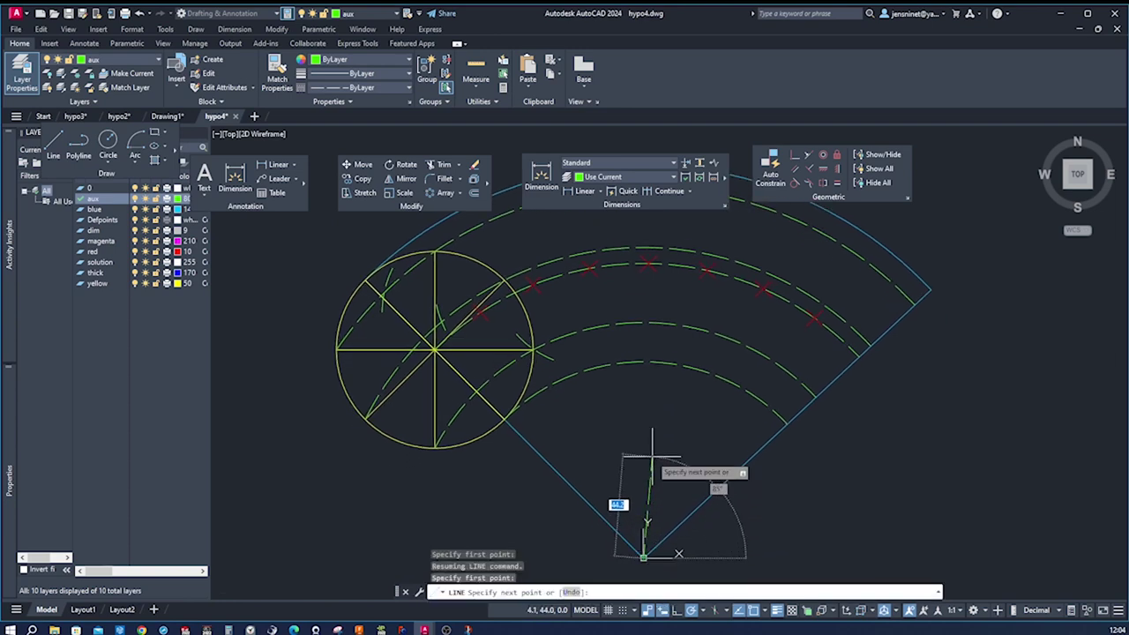
pyautogui.click(647, 361)
pyautogui.press('Escape')
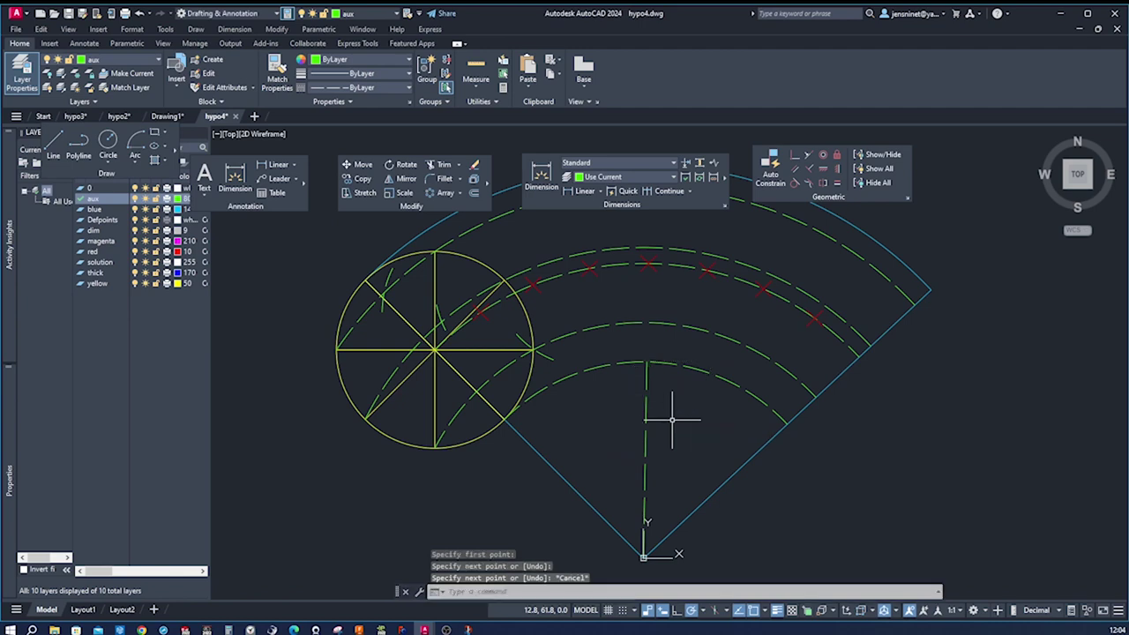
pyautogui.scroll(-1, 672, 426)
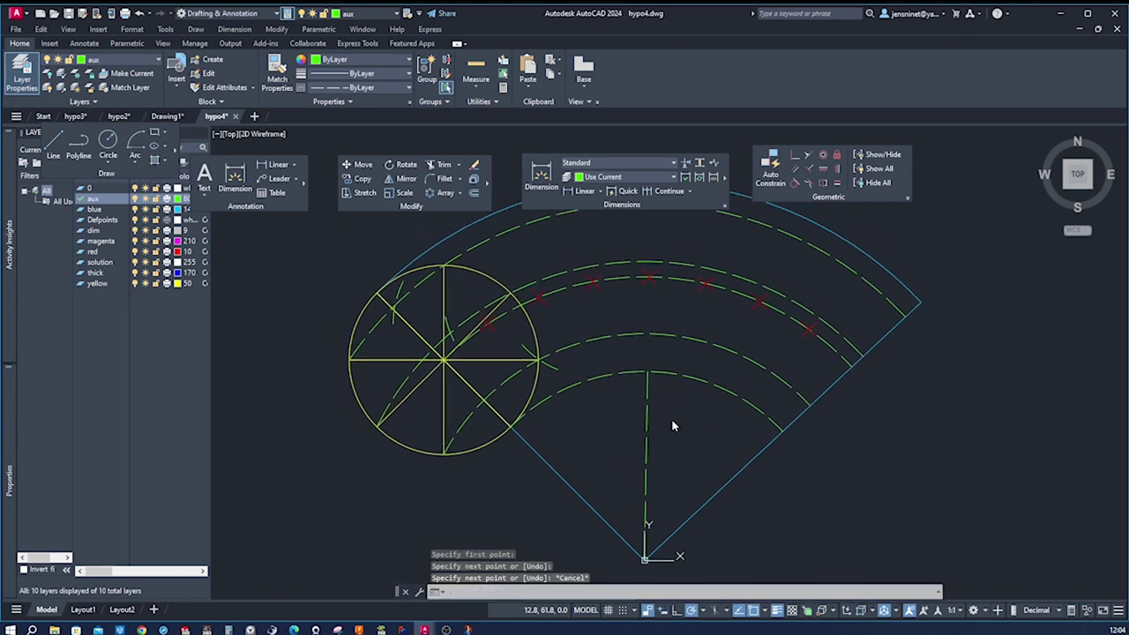
# With the red layer current, use Multiple Points to mark where the yellow circle meets the first green arc.
pyautogui.doubleClick(82, 253)
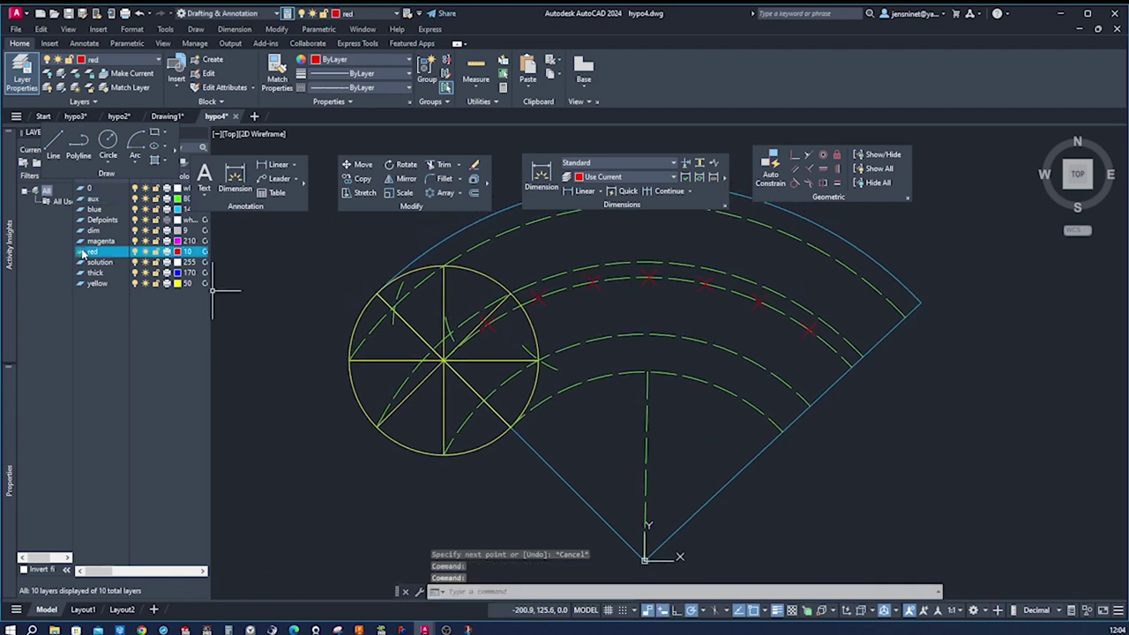
pyautogui.click(174, 152)
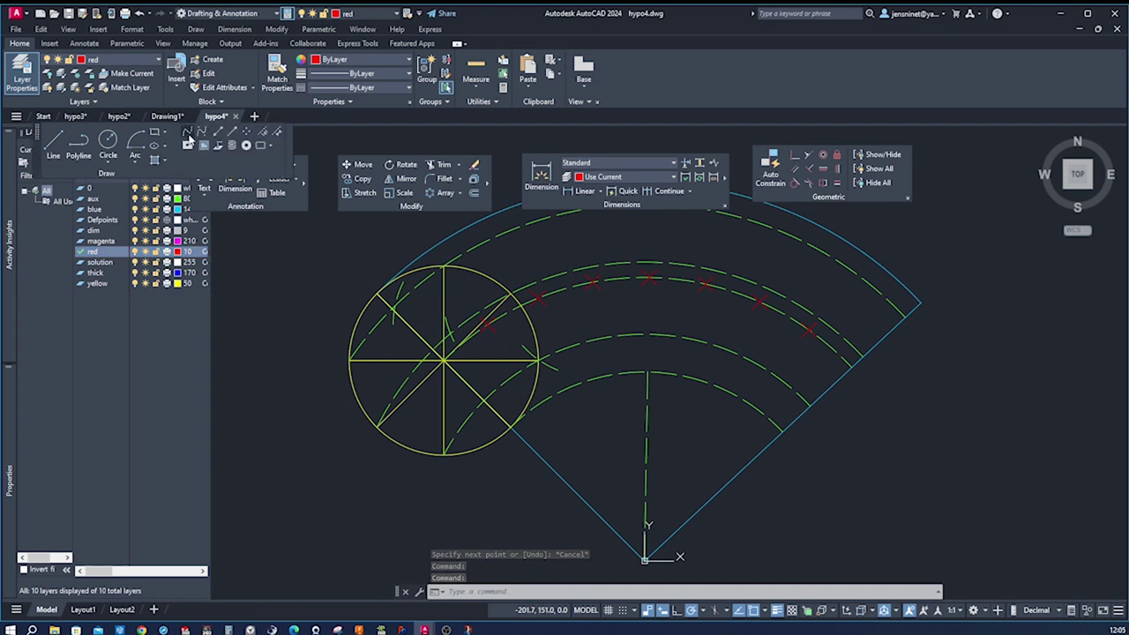
pyautogui.click(245, 133)
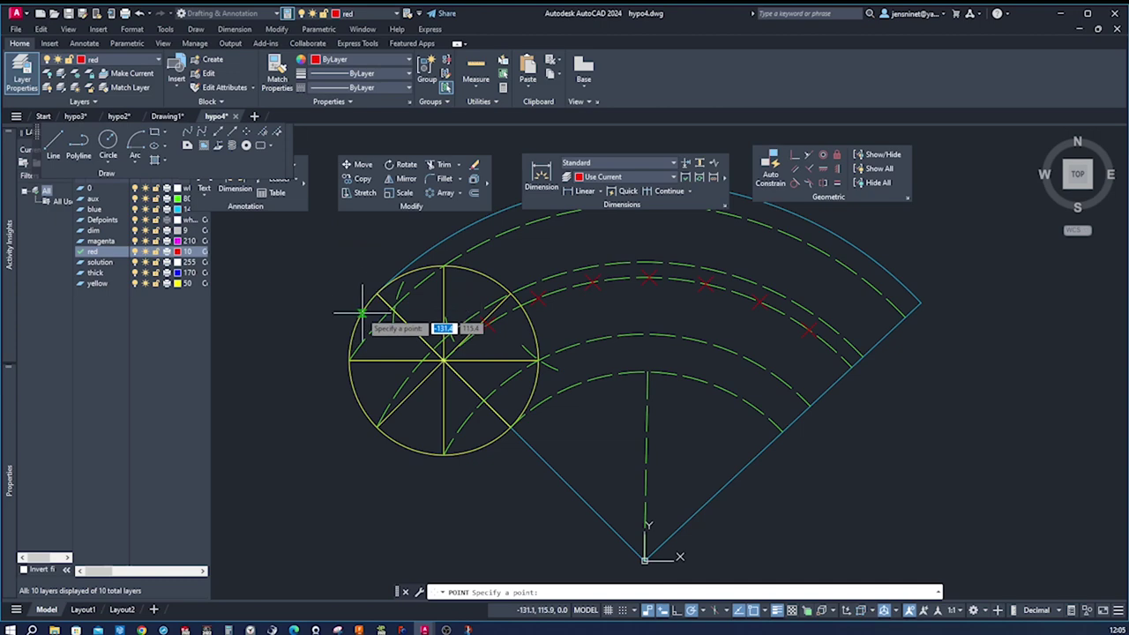
pyautogui.scroll(2, 363, 320)
pyautogui.scroll(1, 364, 319)
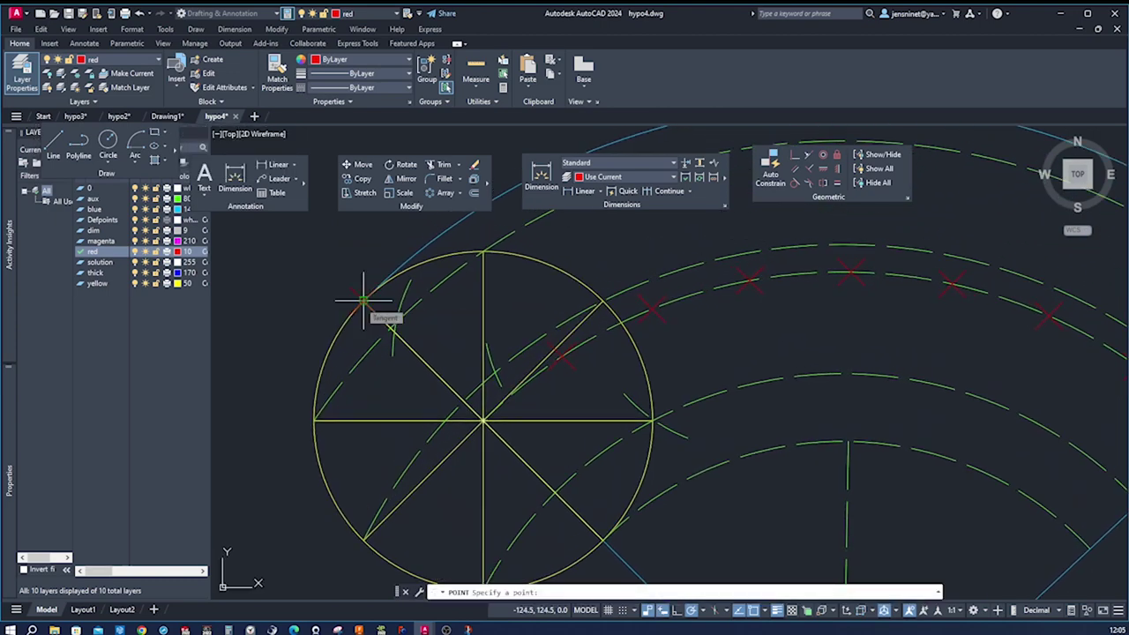
pyautogui.click(364, 300)
pyautogui.scroll(2, 368, 310)
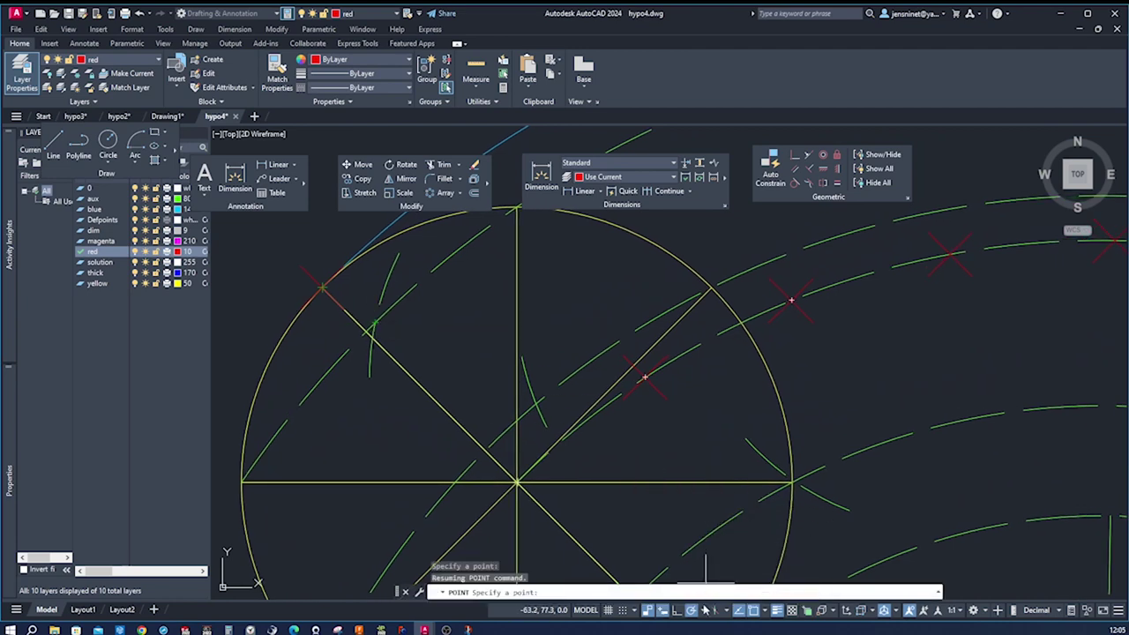
# Clear all running object snaps in Object Snap Settings, leaving only Endpoint on.
pyautogui.click(766, 612)
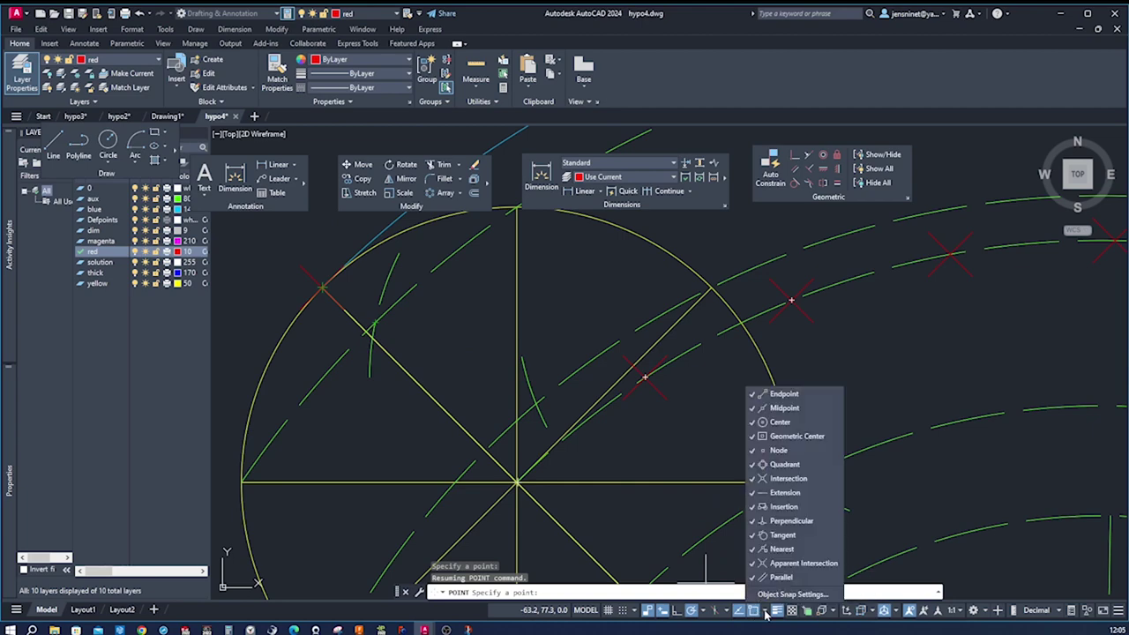
pyautogui.click(791, 594)
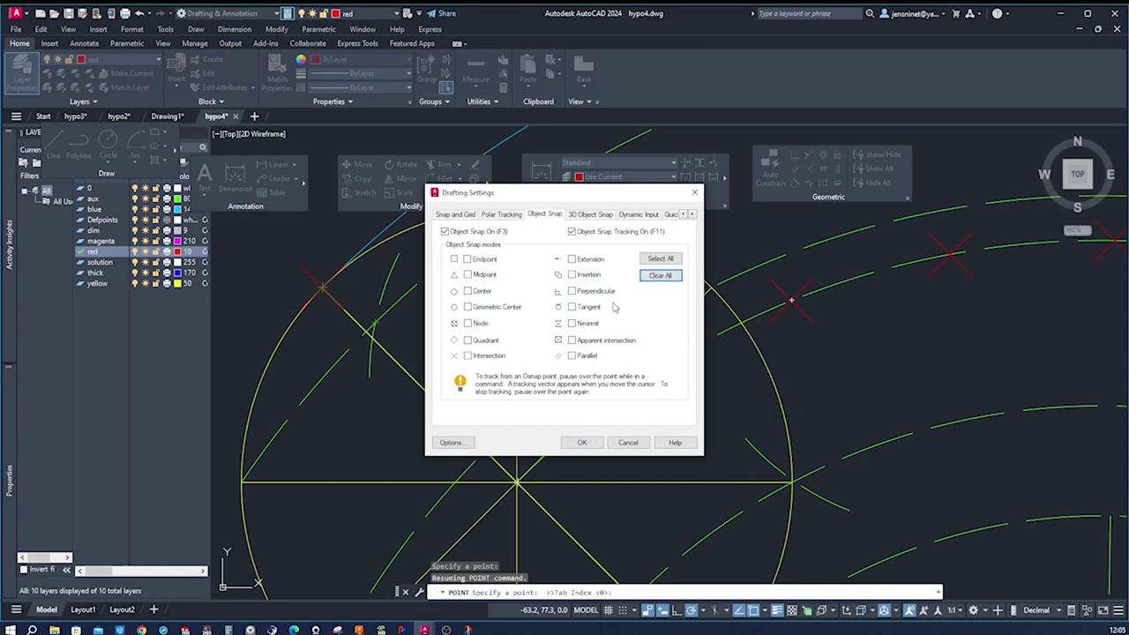
pyautogui.click(468, 262)
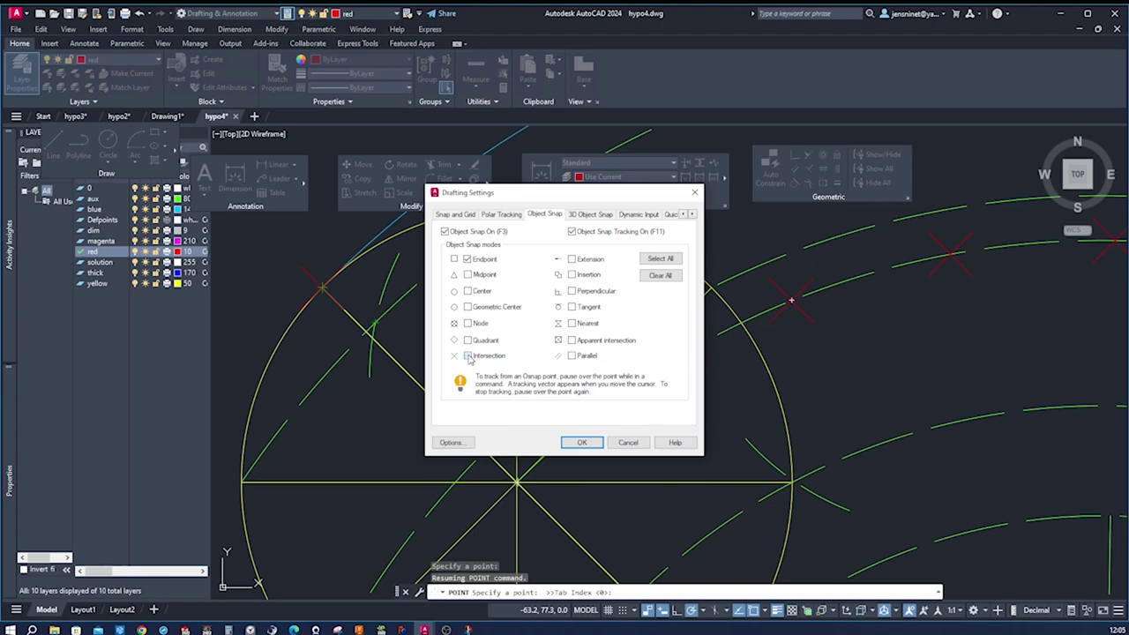
pyautogui.click(582, 443)
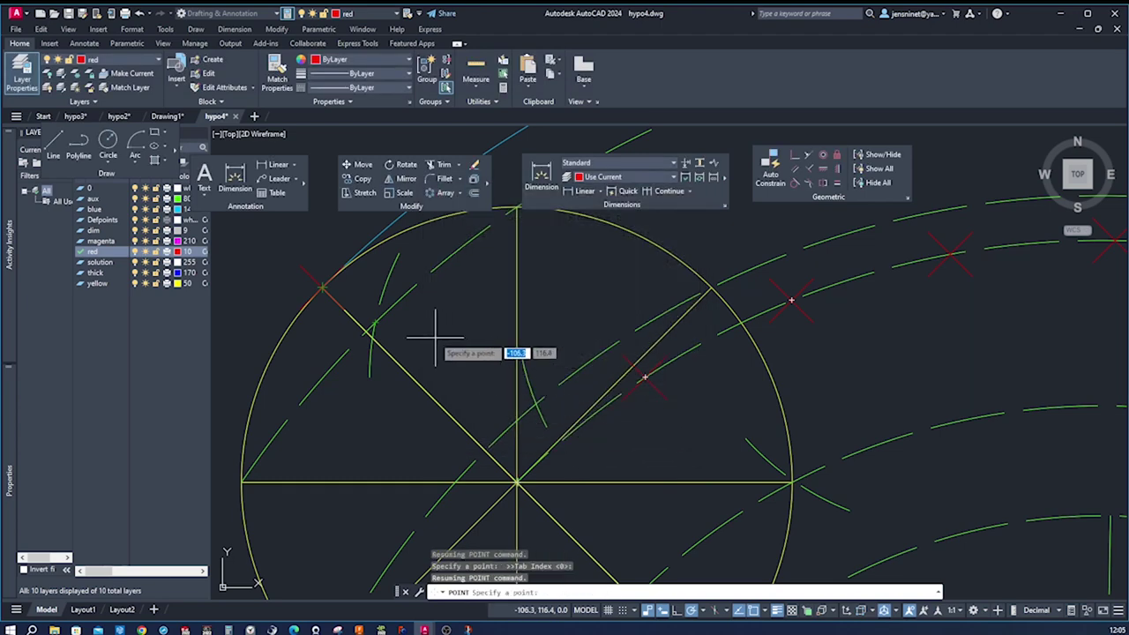
# Place red points inside the circle, at its right-hand intersection, and where the vertical line meets the arc.
pyautogui.scroll(1, 379, 326)
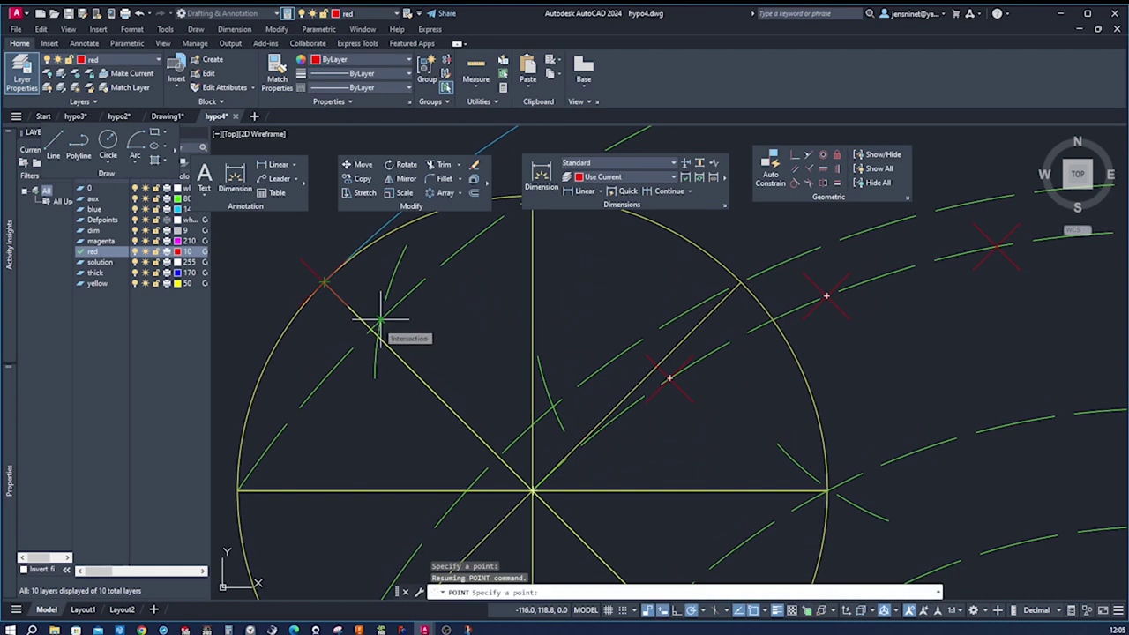
pyautogui.click(381, 319)
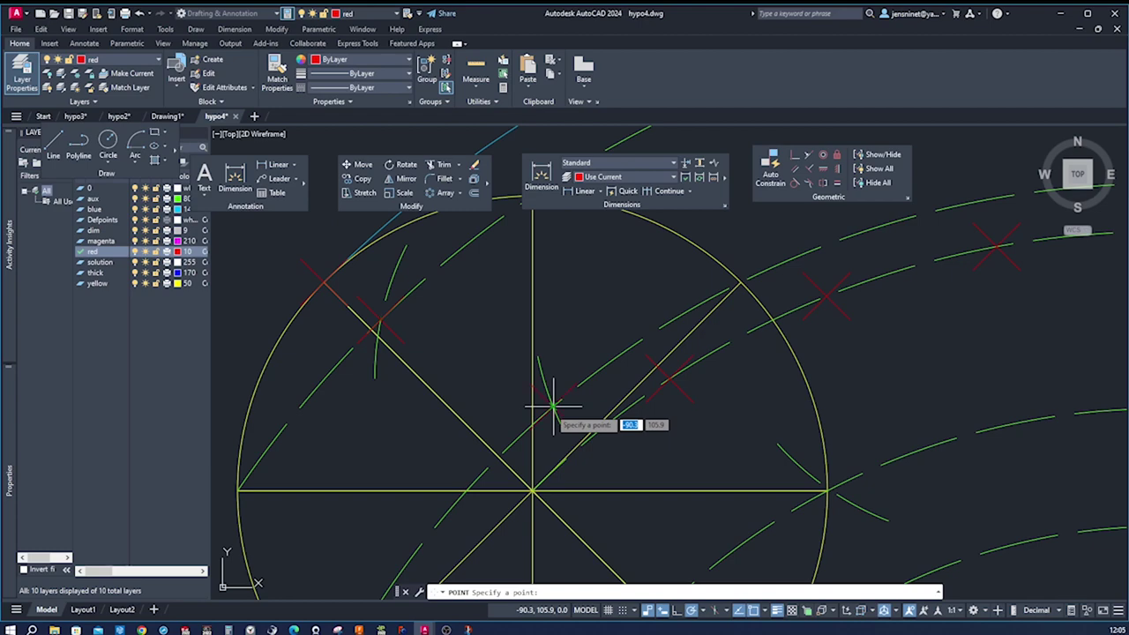
pyautogui.scroll(-1, 637, 468)
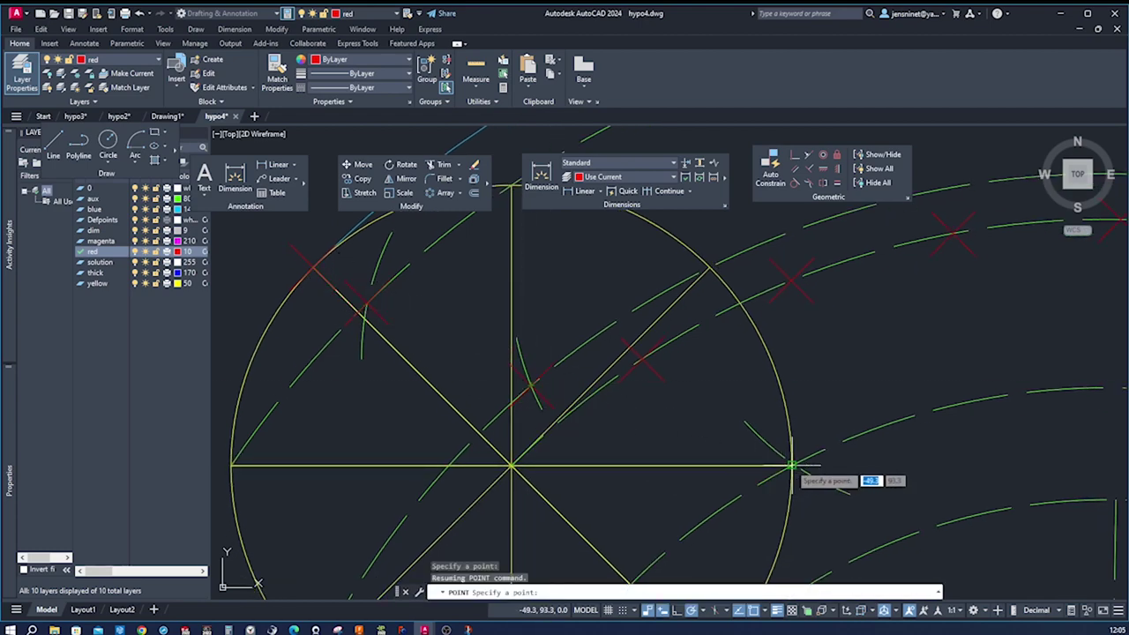
pyautogui.scroll(4, 792, 466)
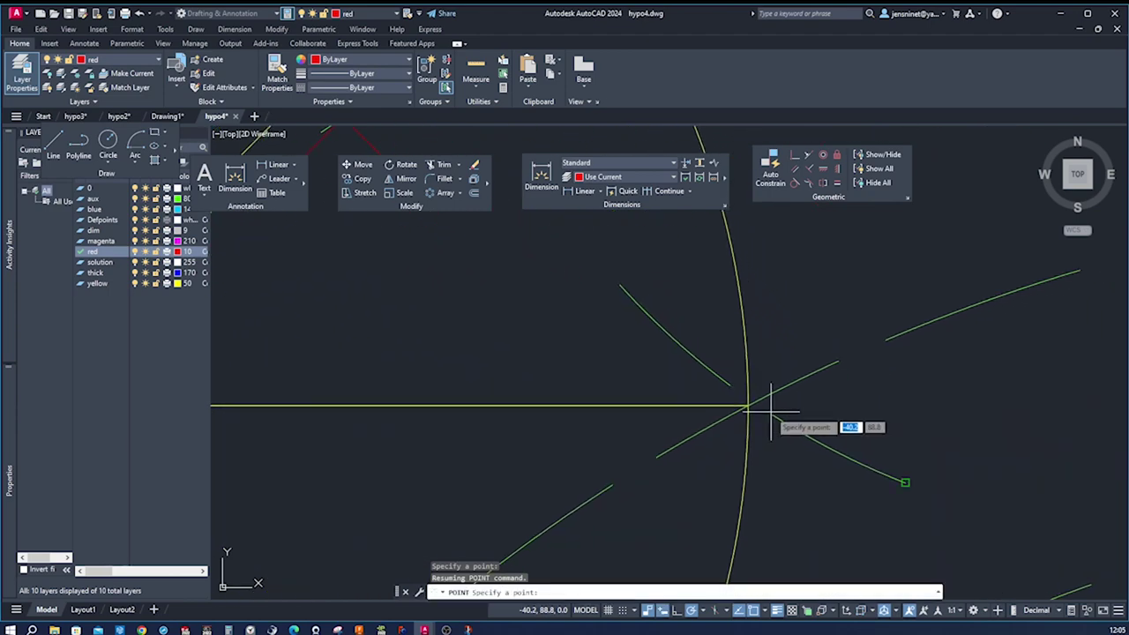
pyautogui.click(756, 404)
pyautogui.scroll(-3, 818, 467)
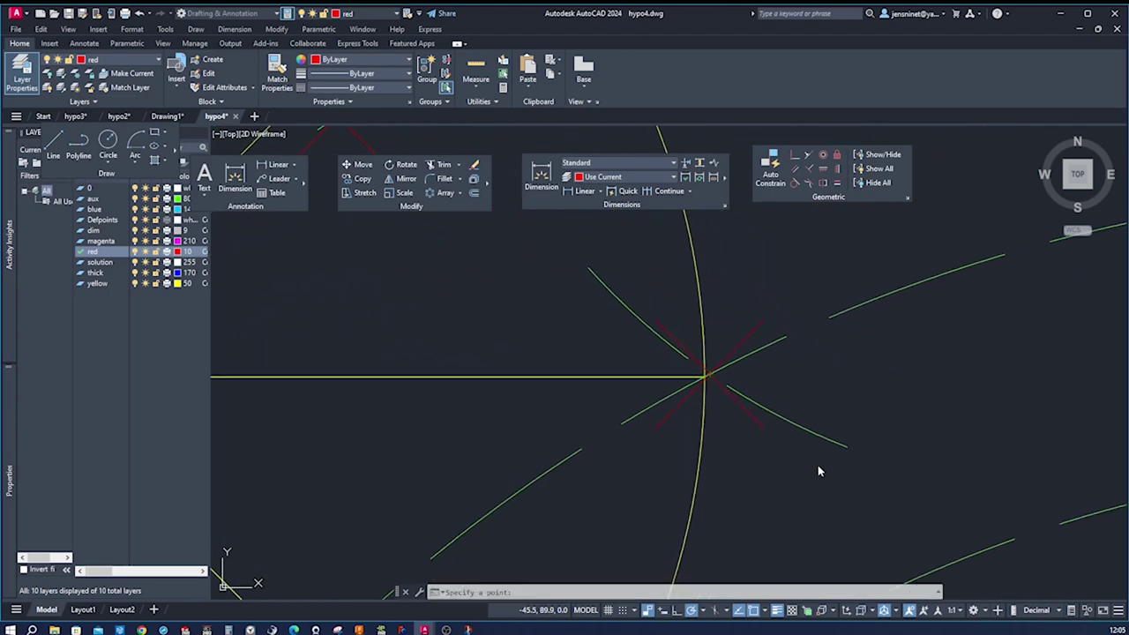
pyautogui.scroll(-2, 877, 484)
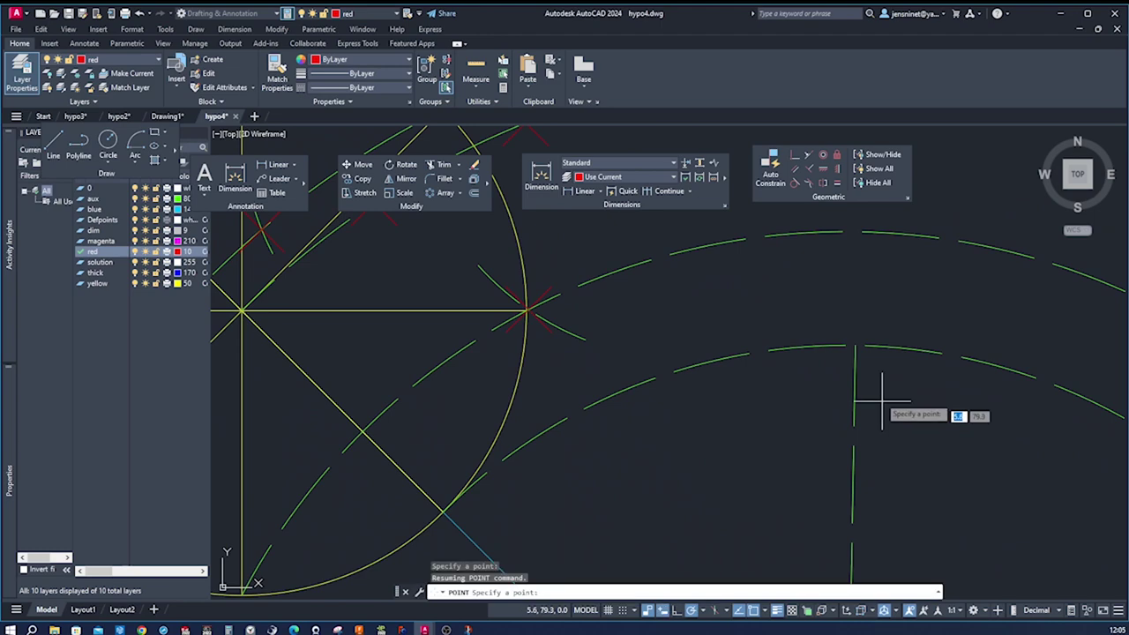
pyautogui.click(855, 344)
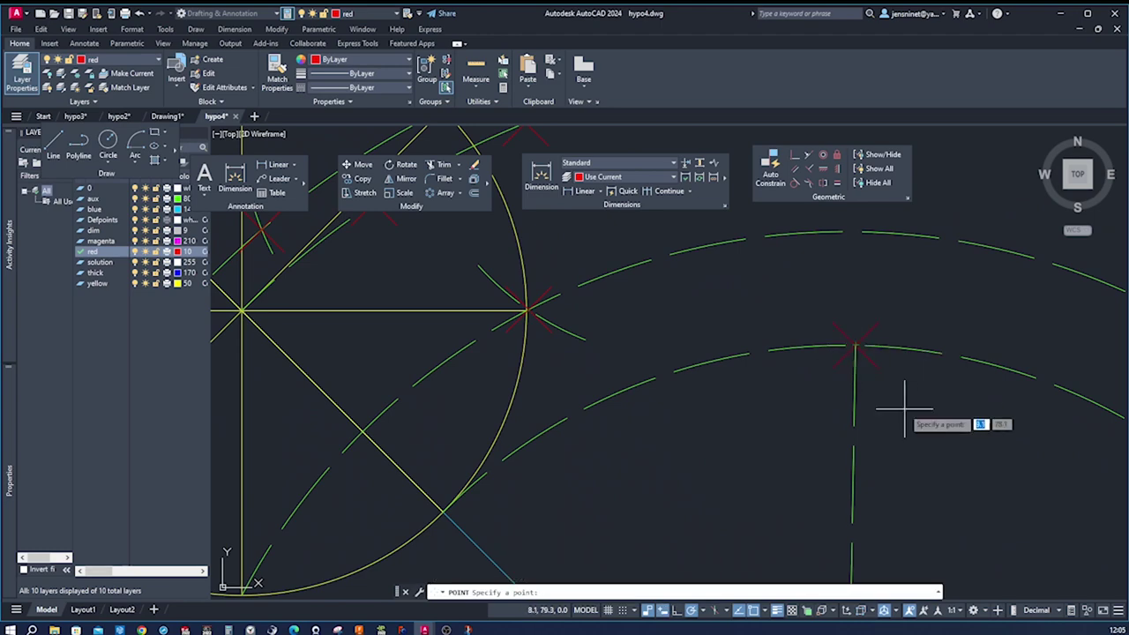
pyautogui.scroll(-1, 942, 448)
pyautogui.press('Escape')
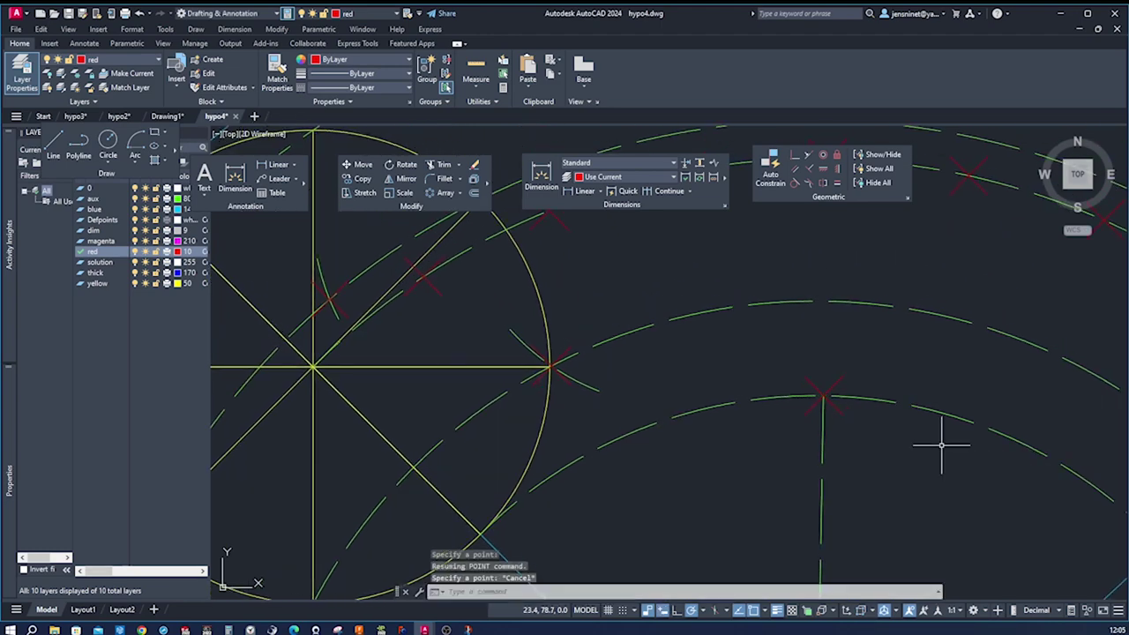
# Start MIRROR and select the red intersection points, including the circle's upper-left one.
pyautogui.click(405, 181)
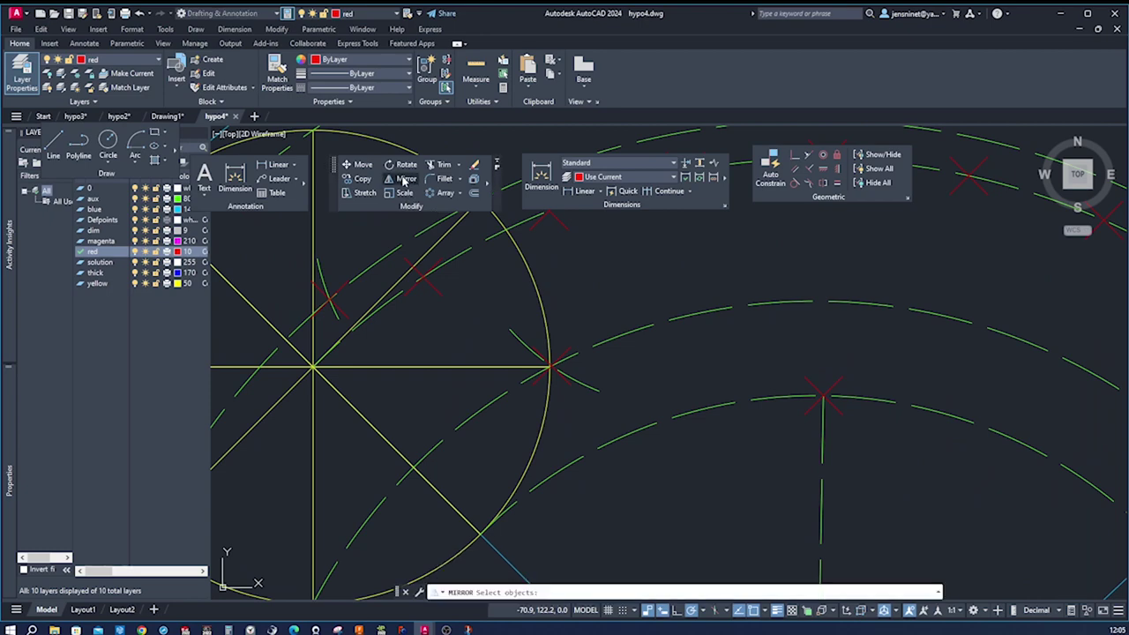
pyautogui.click(550, 369)
pyautogui.scroll(-2, 415, 277)
pyautogui.moveTo(416, 277); pyautogui.dragTo(519, 376, button='middle')
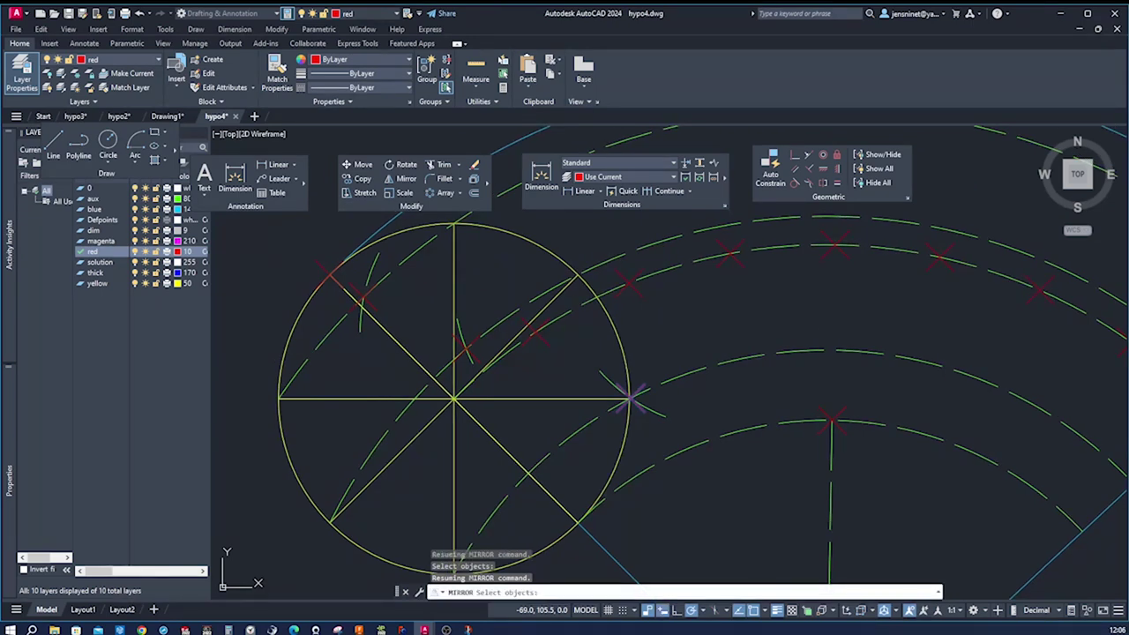
pyautogui.click(477, 357)
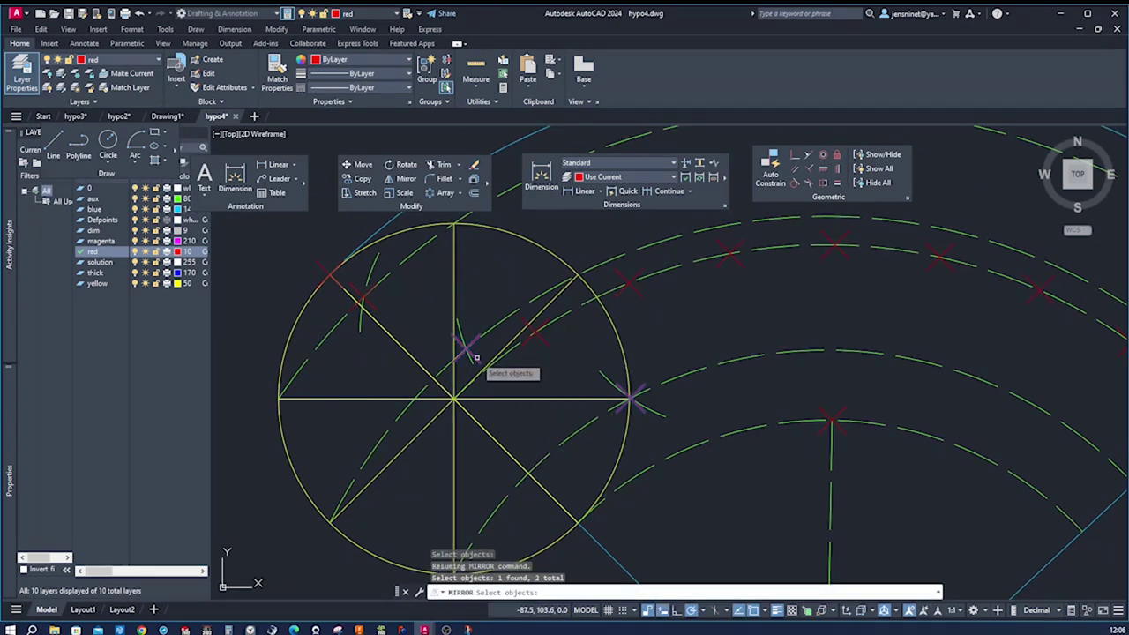
pyautogui.click(374, 307)
pyautogui.scroll(-2, 412, 321)
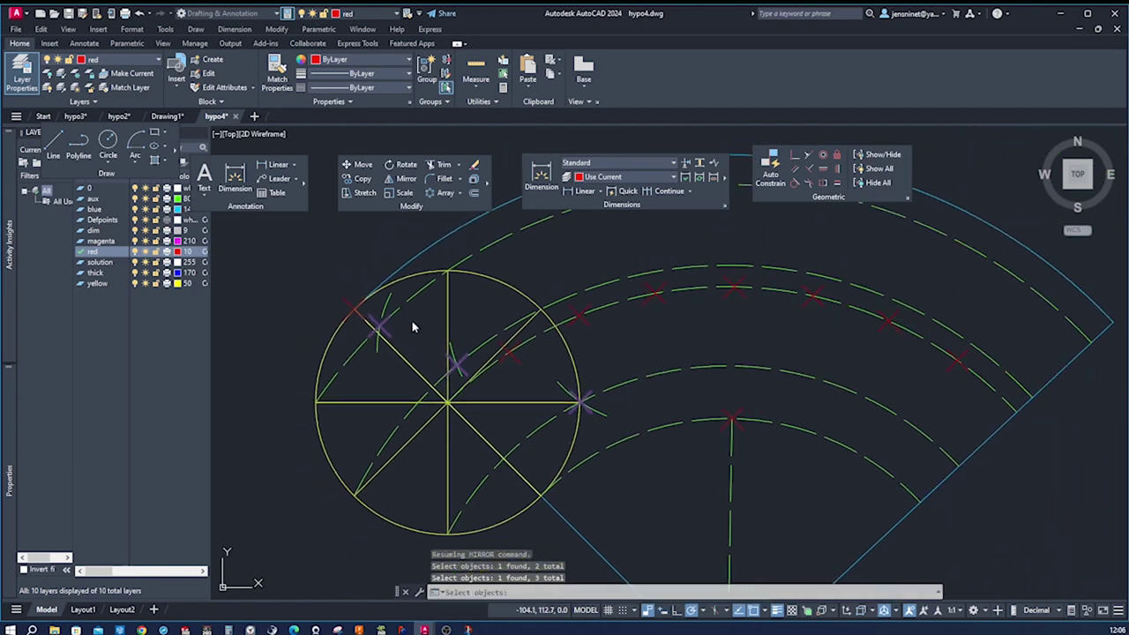
pyautogui.moveTo(412, 321); pyautogui.dragTo(437, 322, button='middle')
pyautogui.click(375, 308)
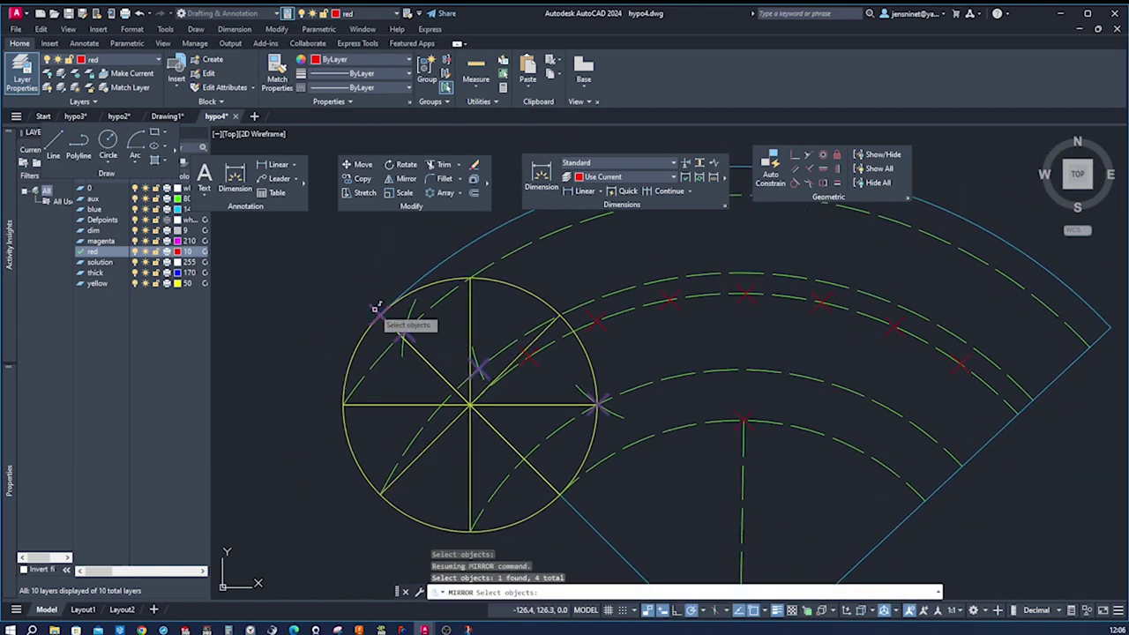
pyautogui.press('Return')
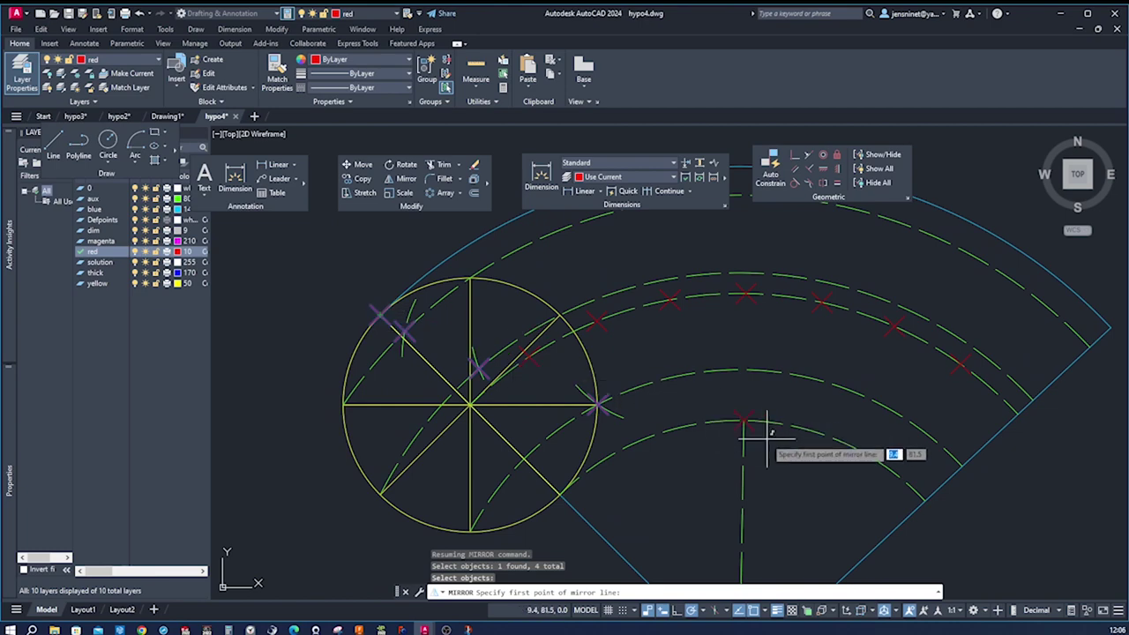
# Mirror them about the line from the sector apex up the vertical centre line, keeping the originals.
pyautogui.scroll(-1, 726, 494)
pyautogui.scroll(1, 715, 553)
pyautogui.click(714, 554)
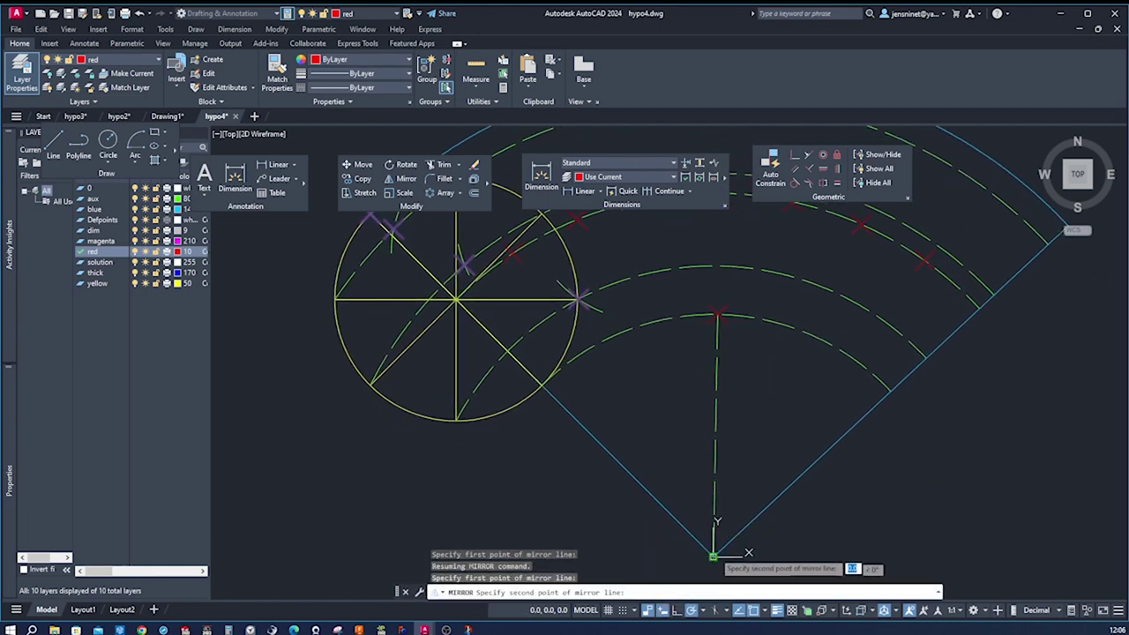
pyautogui.click(717, 316)
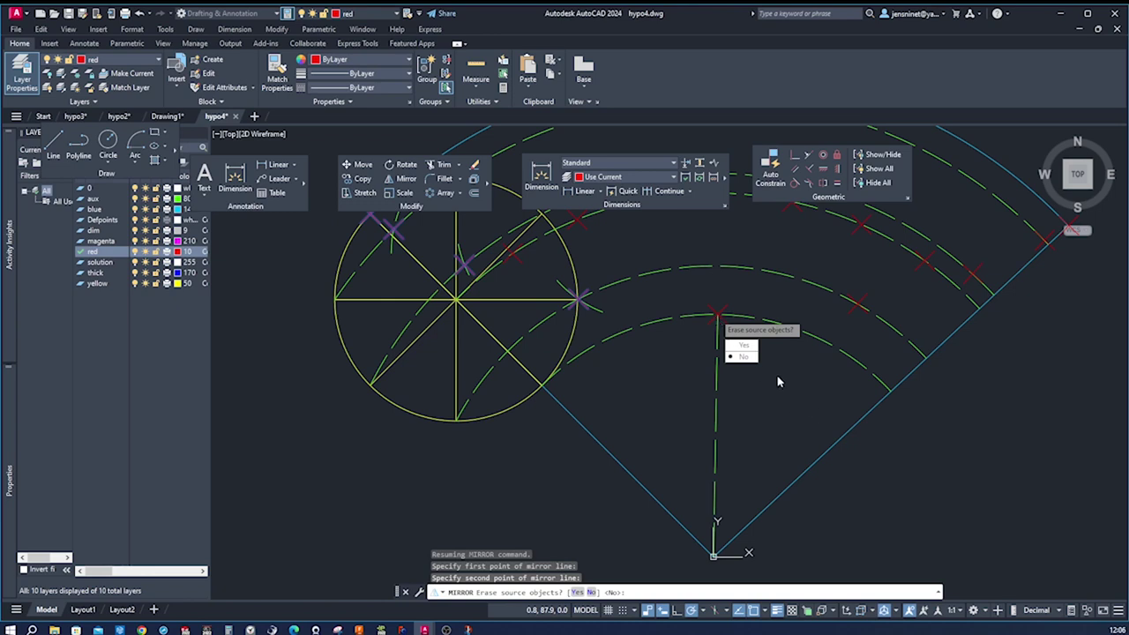
pyautogui.press('Return')
pyautogui.press('Escape')
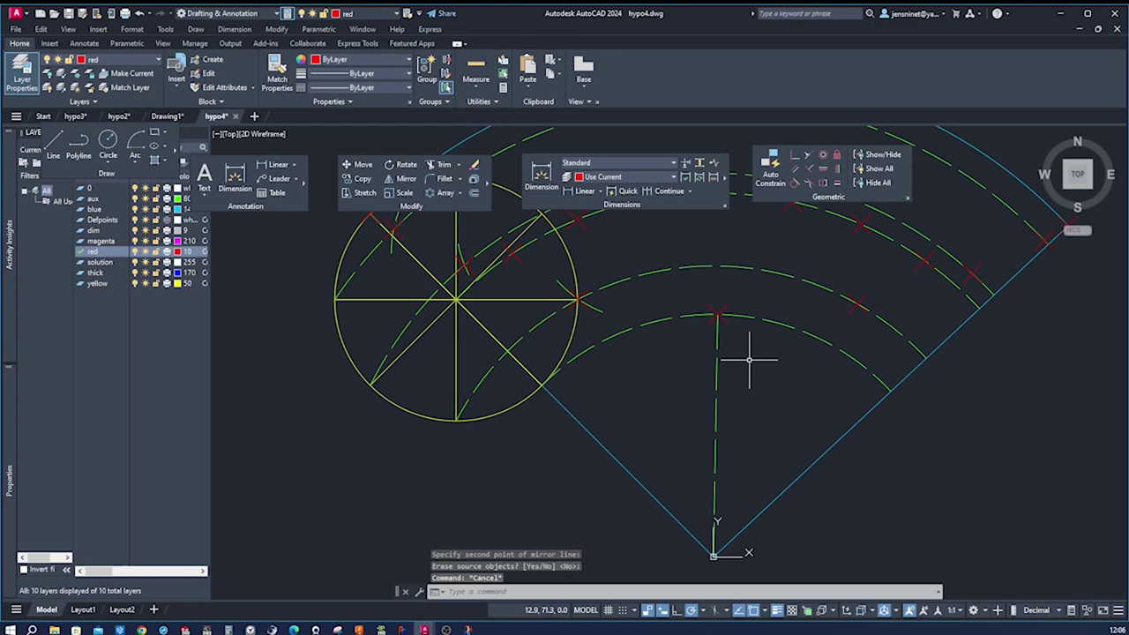
pyautogui.scroll(-2, 749, 360)
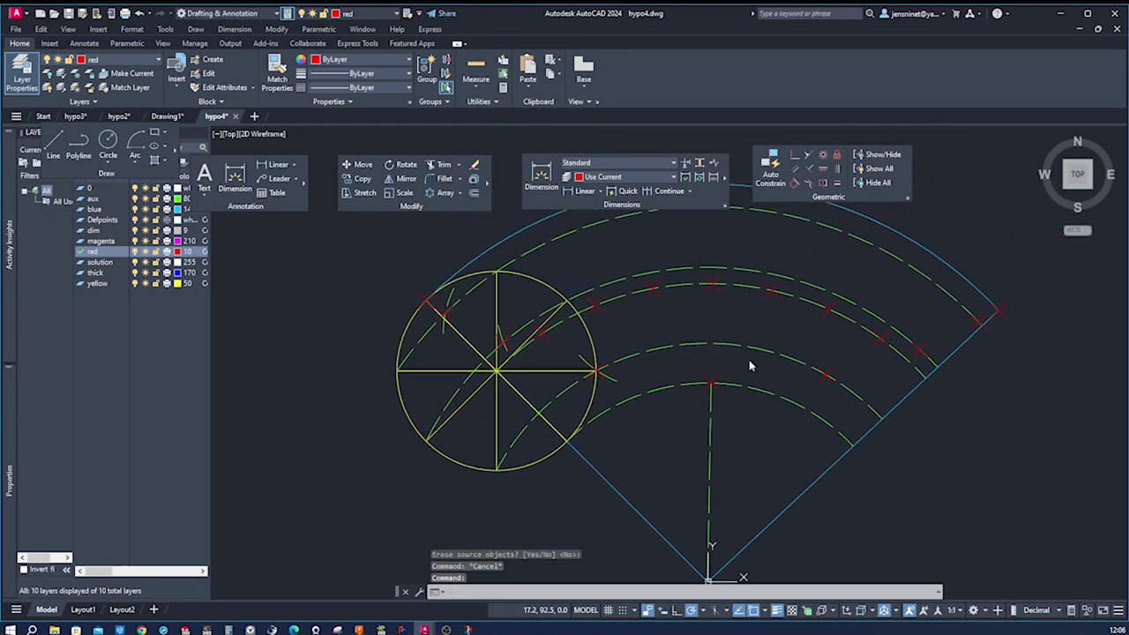
# Make solution the current layer and start a fit-point spline.
pyautogui.middleClick(749, 366)
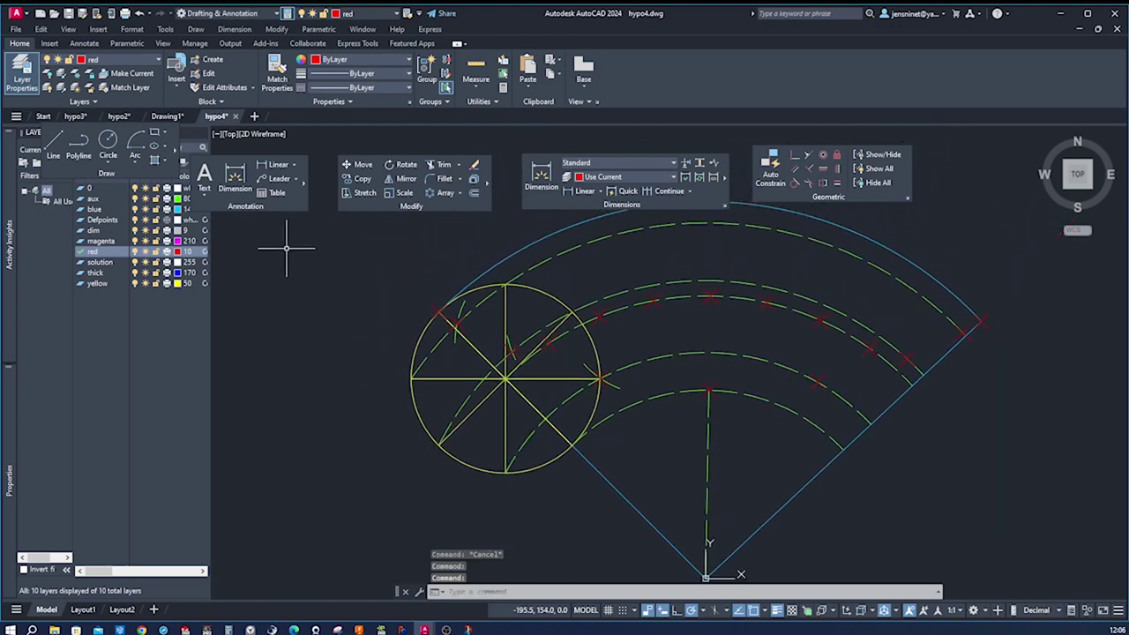
pyautogui.doubleClick(80, 263)
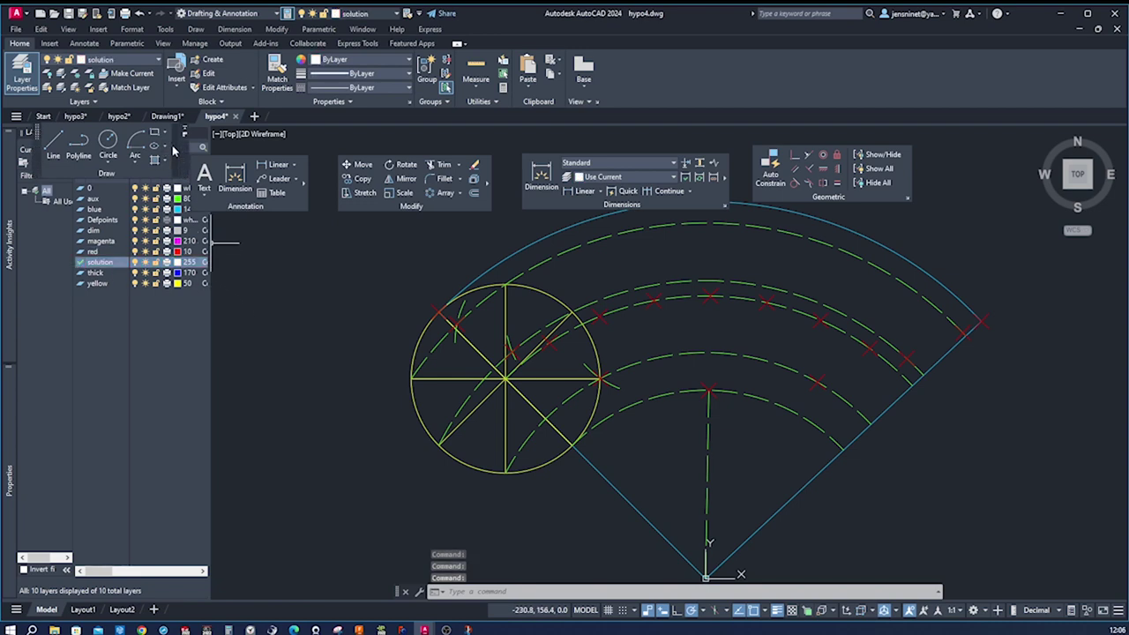
pyautogui.moveTo(176, 155)
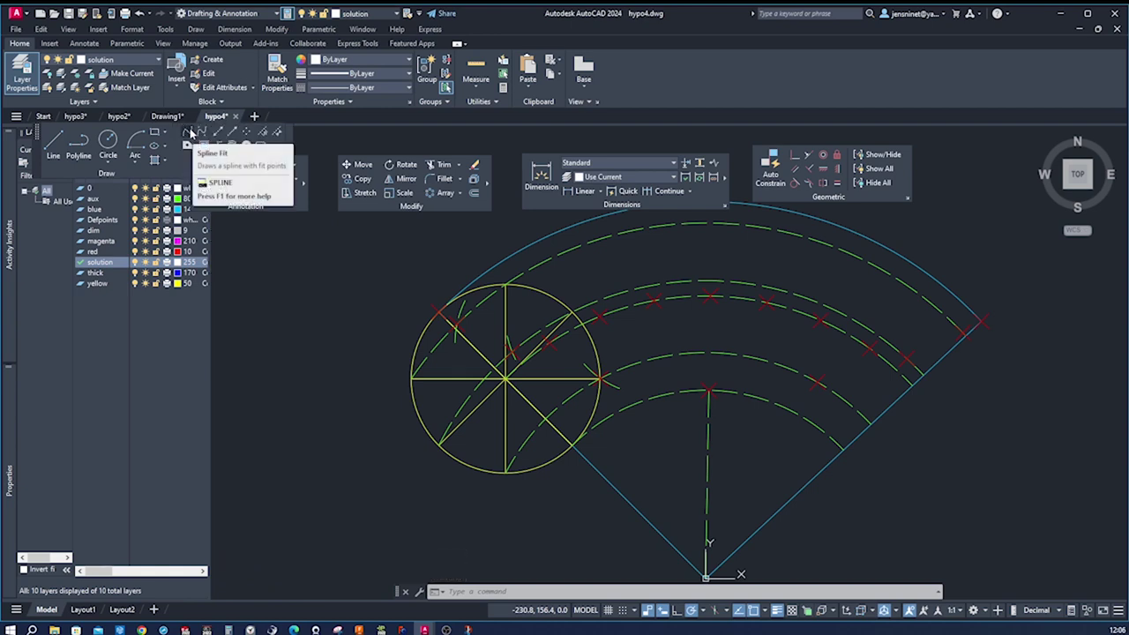
pyautogui.click(190, 133)
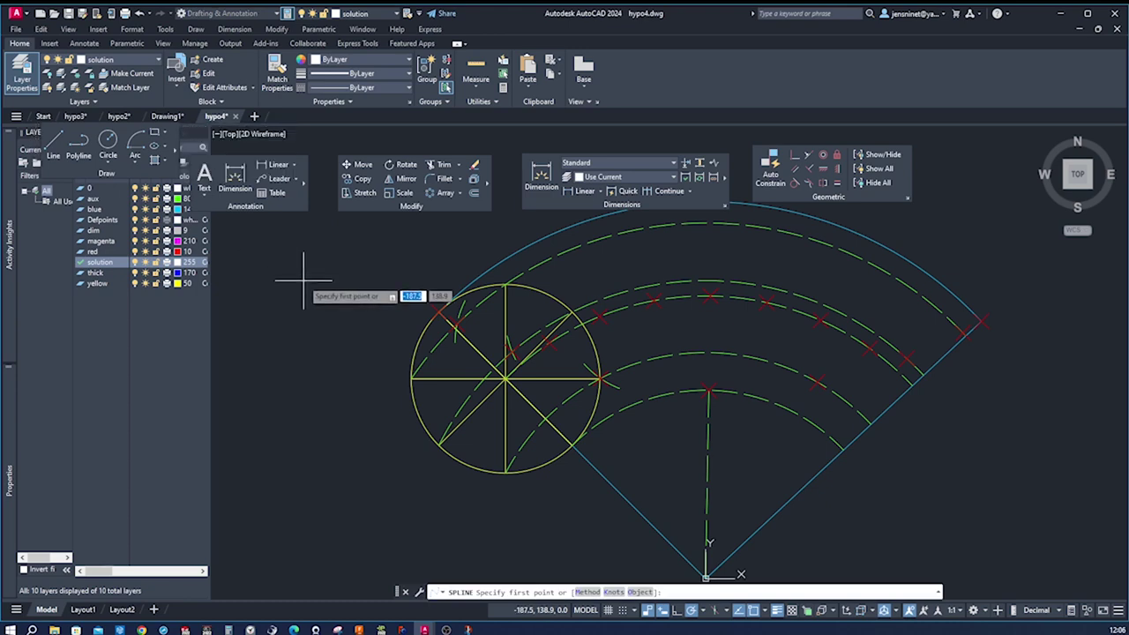
# Switch the running object snaps to Node instead of Intersection, keeping Endpoint.
pyautogui.click(752, 610)
pyautogui.rightClick(754, 613)
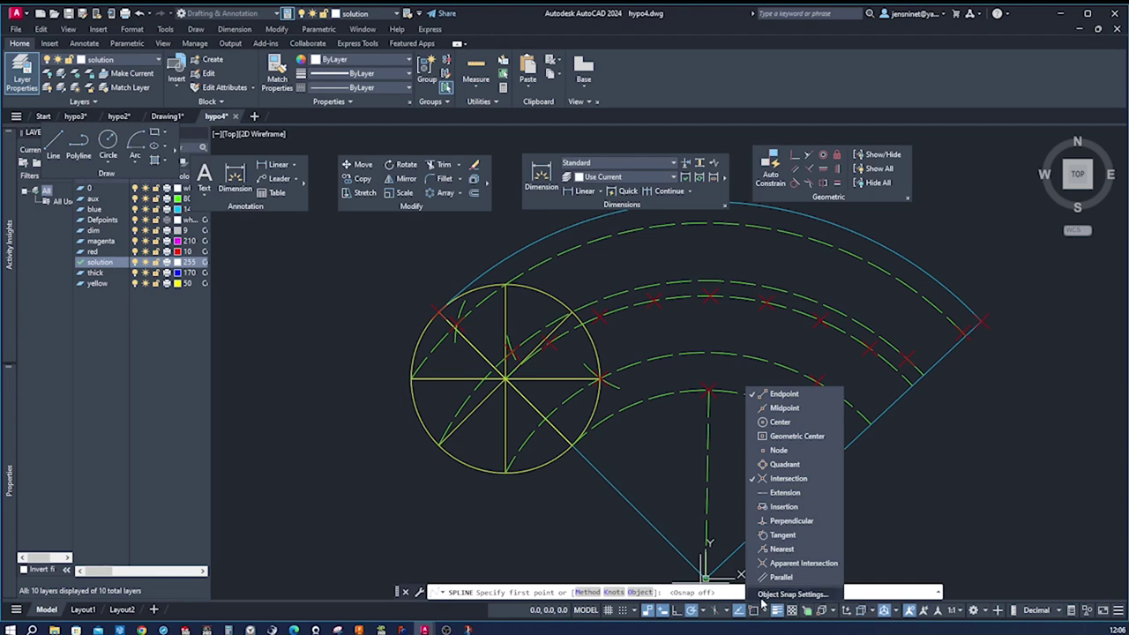
pyautogui.click(790, 593)
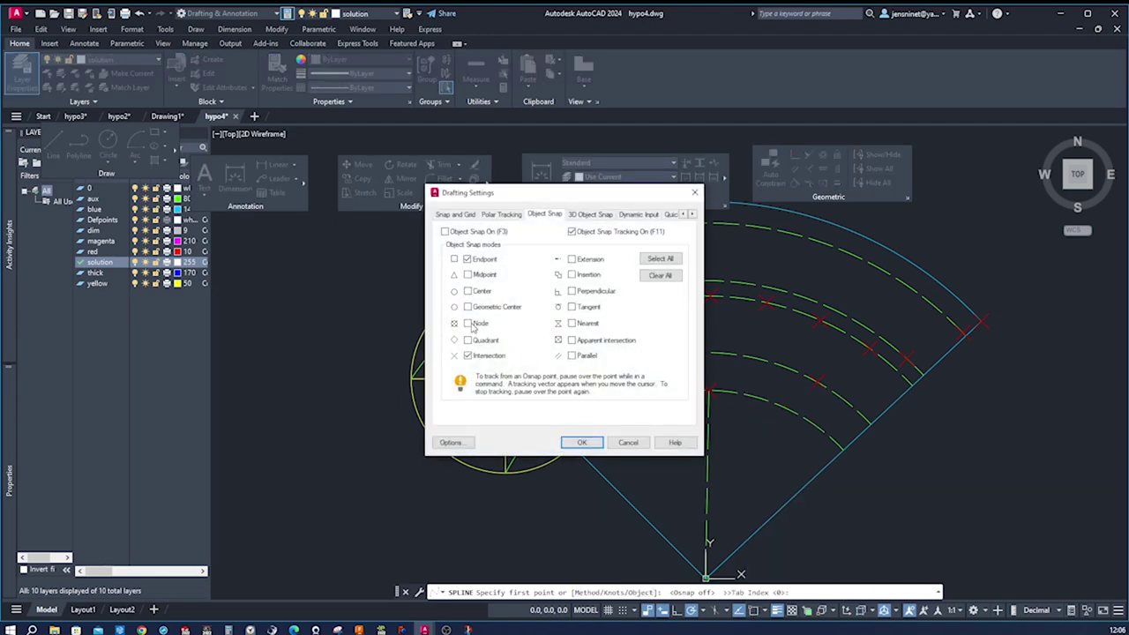
pyautogui.click(468, 323)
pyautogui.click(583, 443)
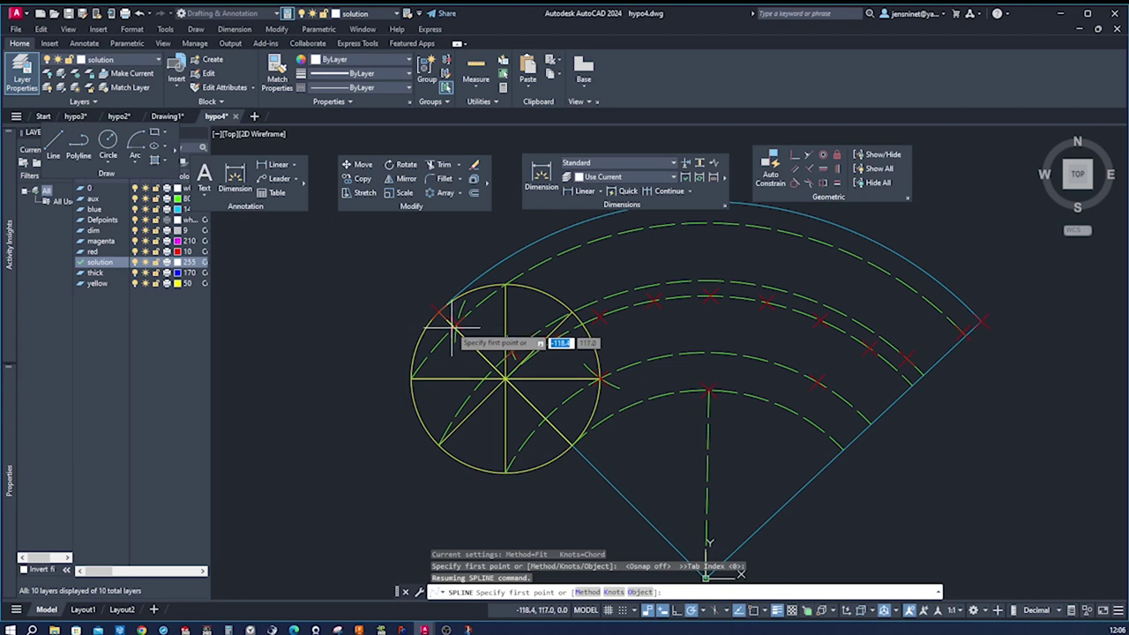
# With Osnap on, start the spline at the circle's upper-left red point through the next two points.
pyautogui.click(753, 611)
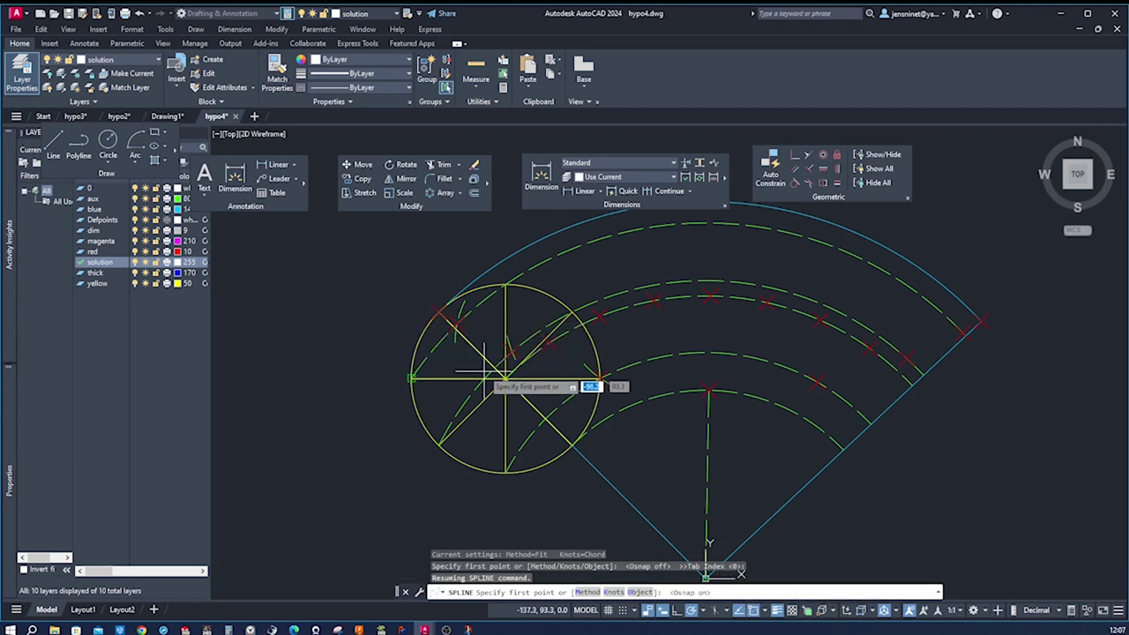
pyautogui.click(438, 311)
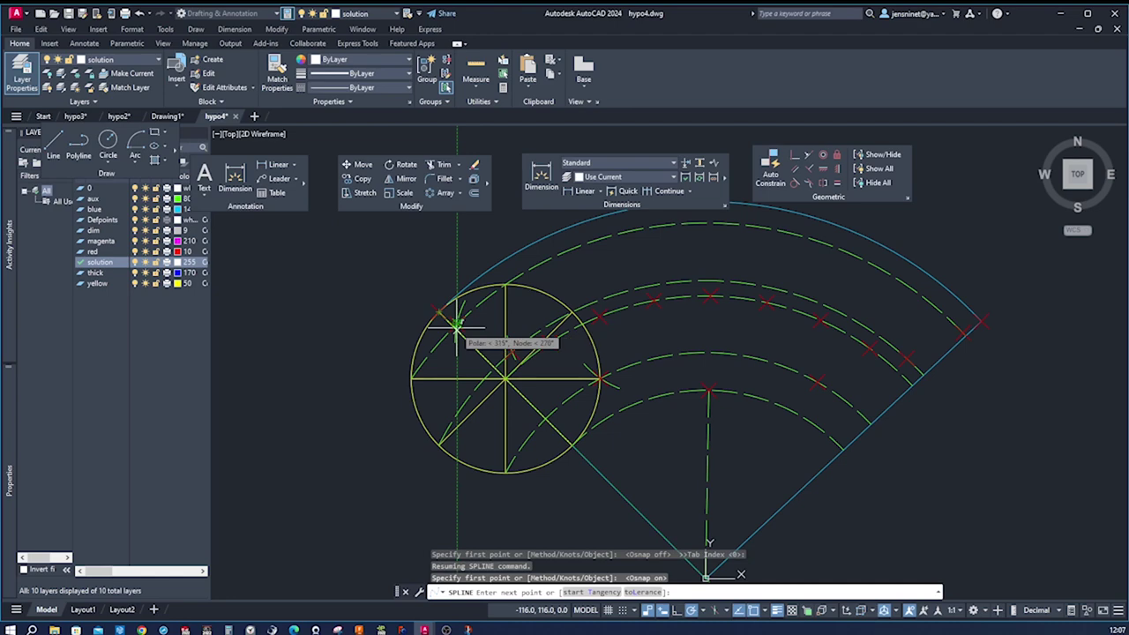
pyautogui.scroll(5, 456, 328)
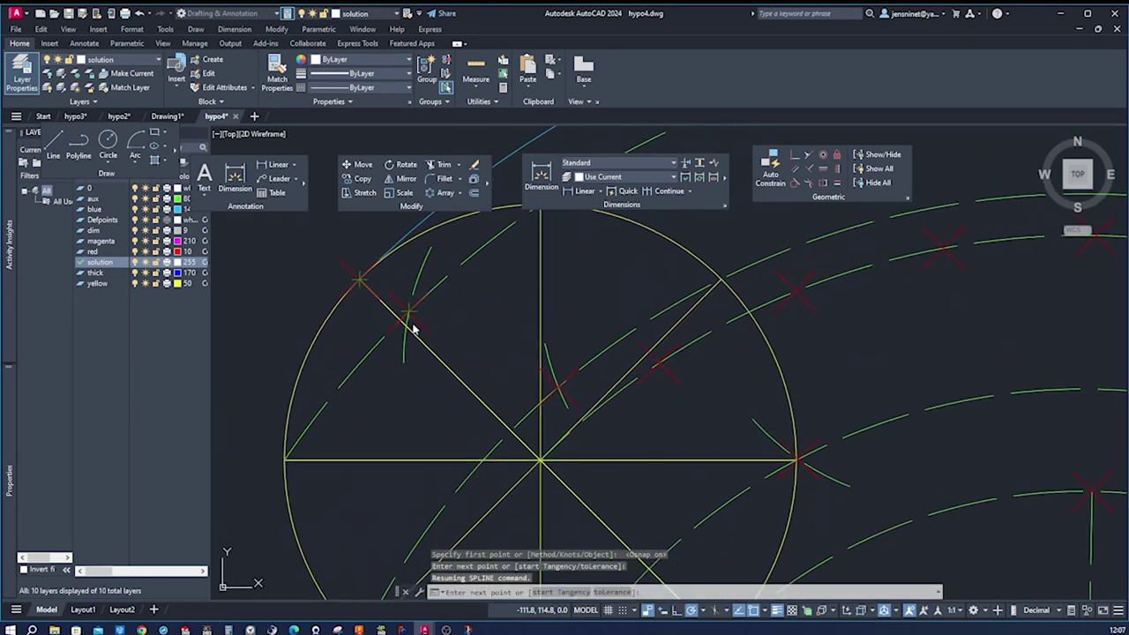
pyautogui.click(405, 310)
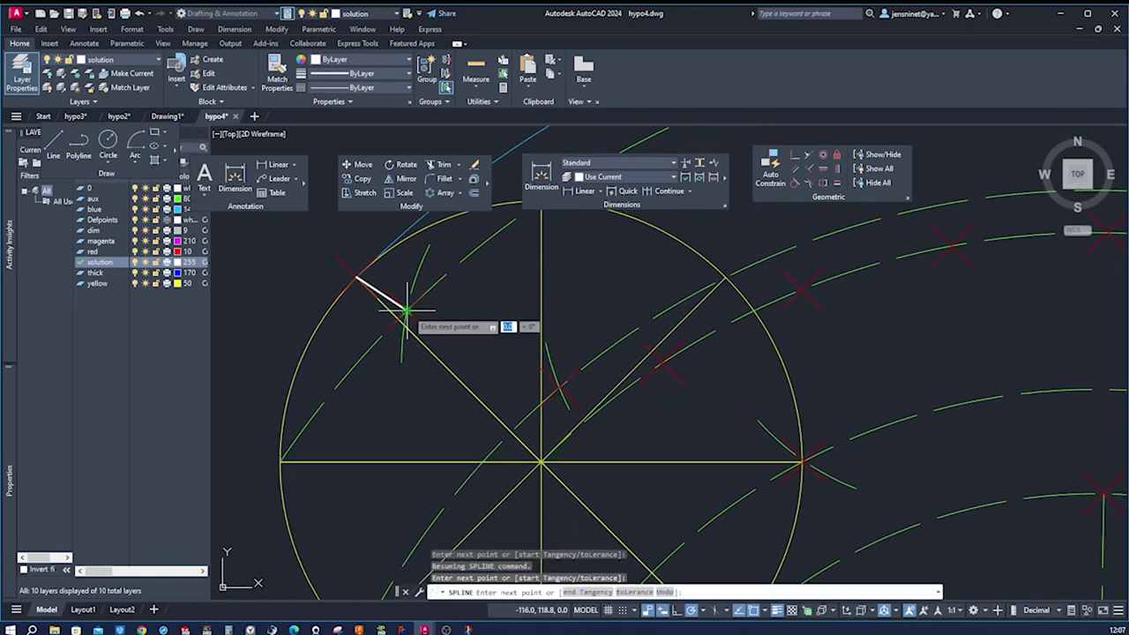
pyautogui.click(558, 386)
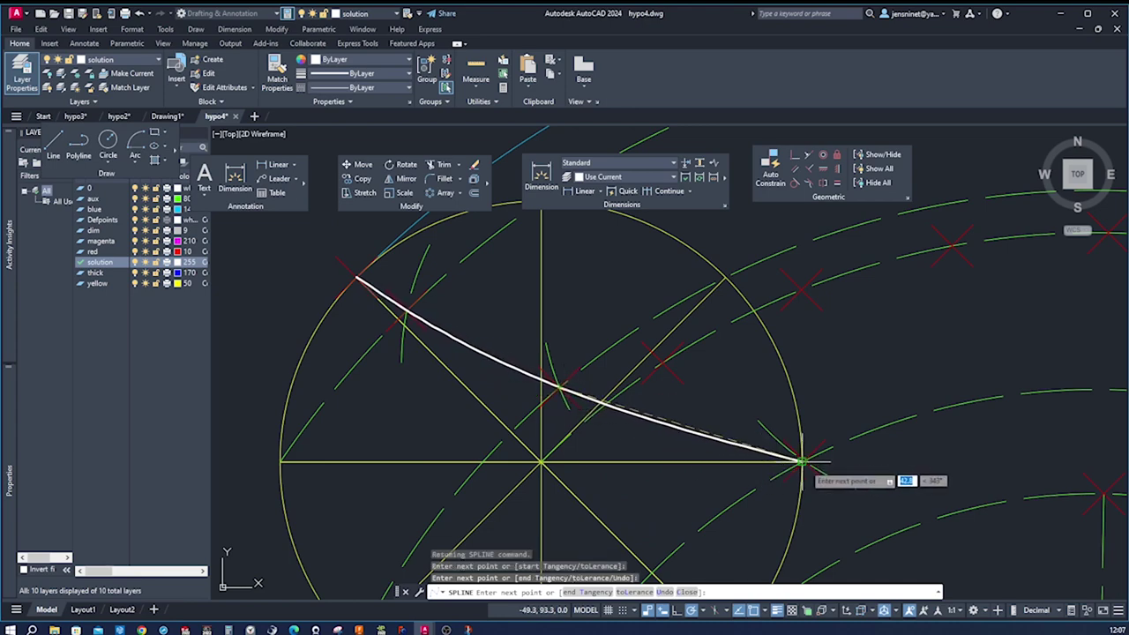
# Continue the spline through the remaining red points to the sector's right corner and finish it.
pyautogui.scroll(5, 801, 461)
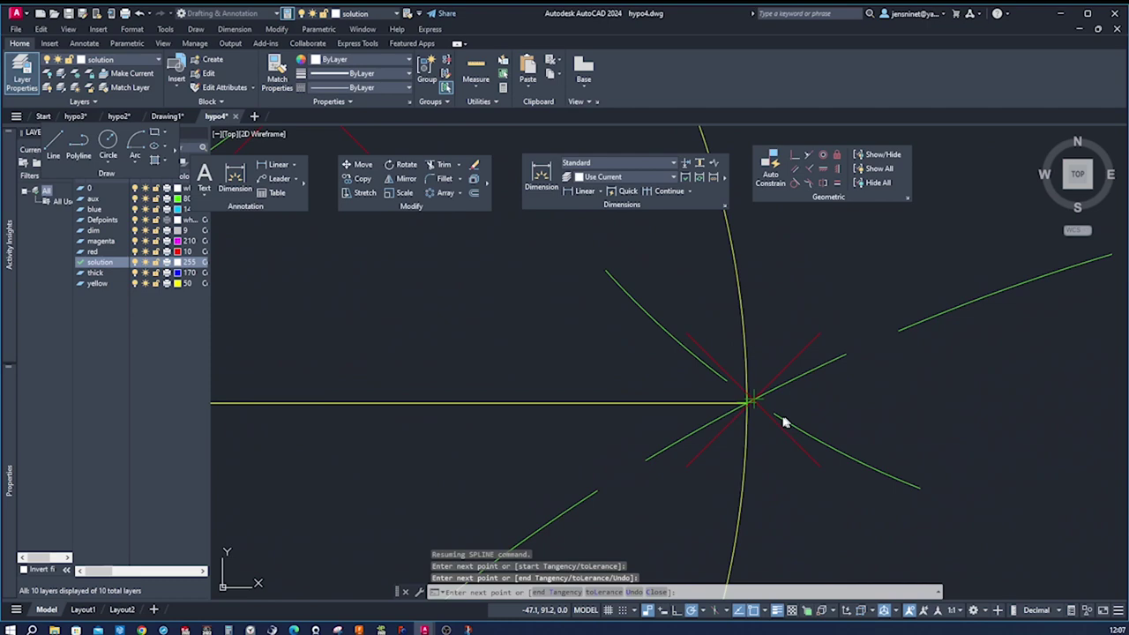
pyautogui.moveTo(851, 432); pyautogui.dragTo(786, 432, button='middle')
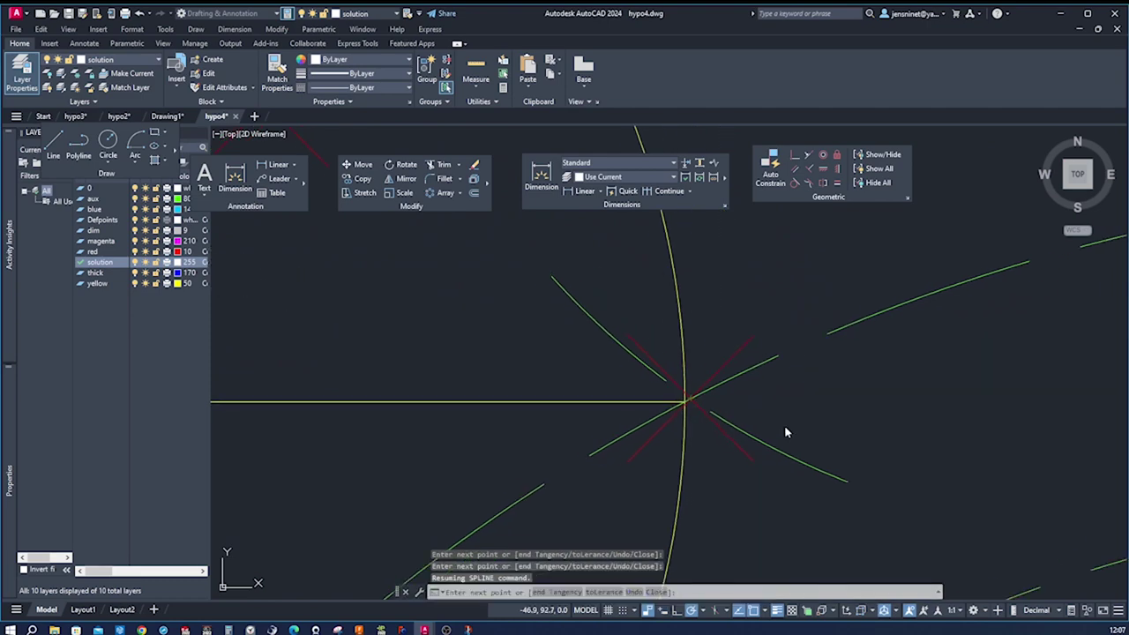
pyautogui.scroll(-3, 785, 432)
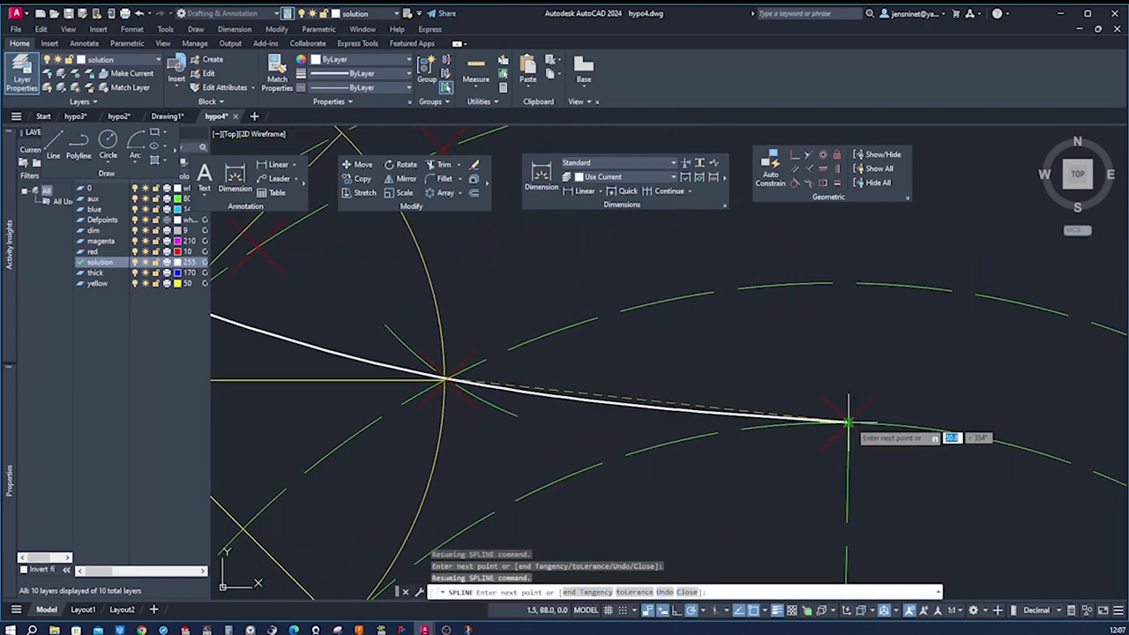
pyautogui.click(848, 424)
pyautogui.scroll(-2, 848, 424)
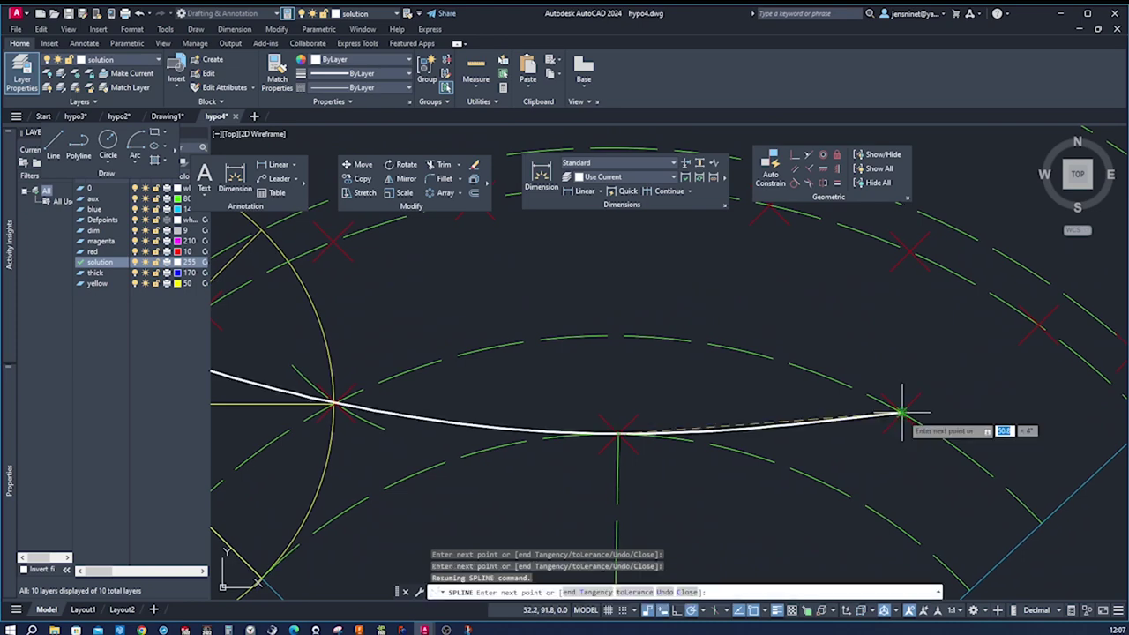
pyautogui.scroll(-2, 953, 406)
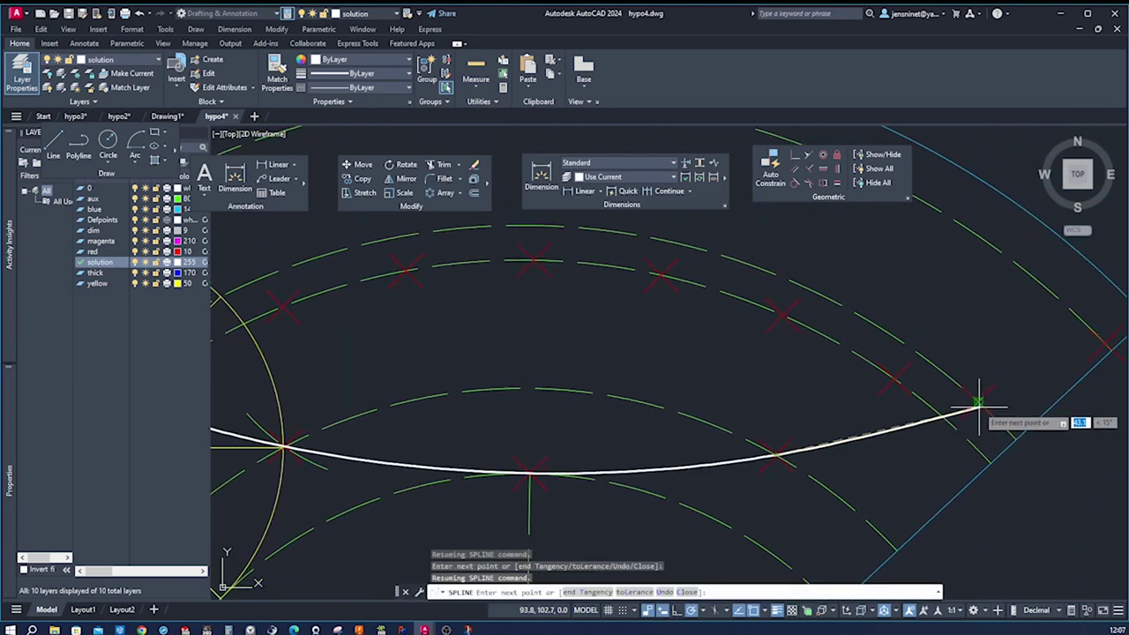
pyautogui.scroll(-1, 1004, 394)
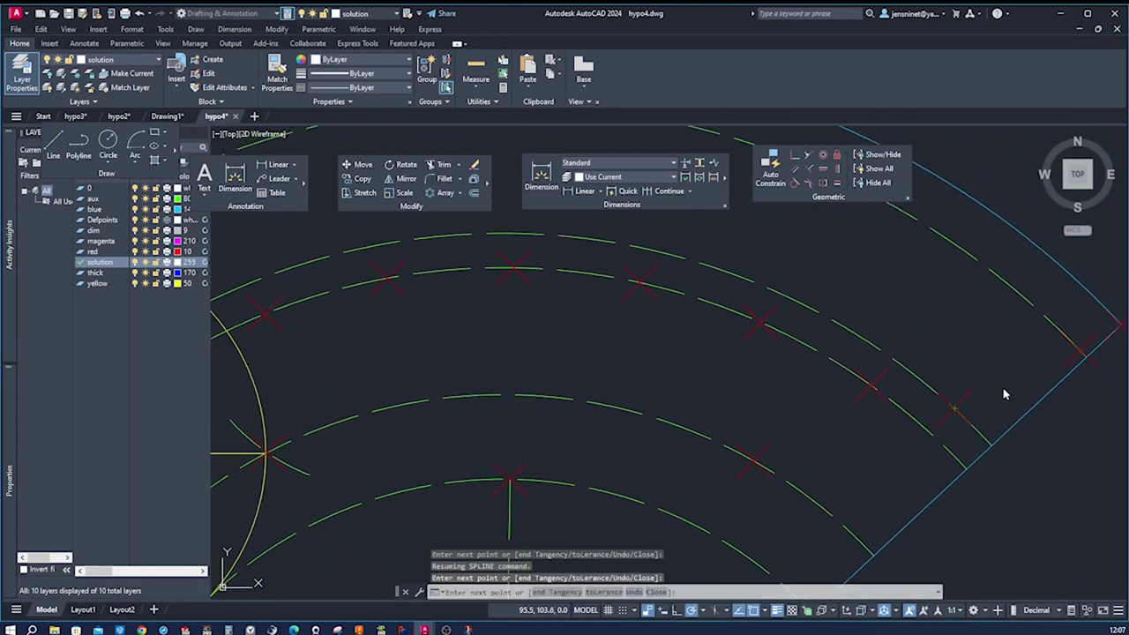
pyautogui.scroll(3, 970, 393)
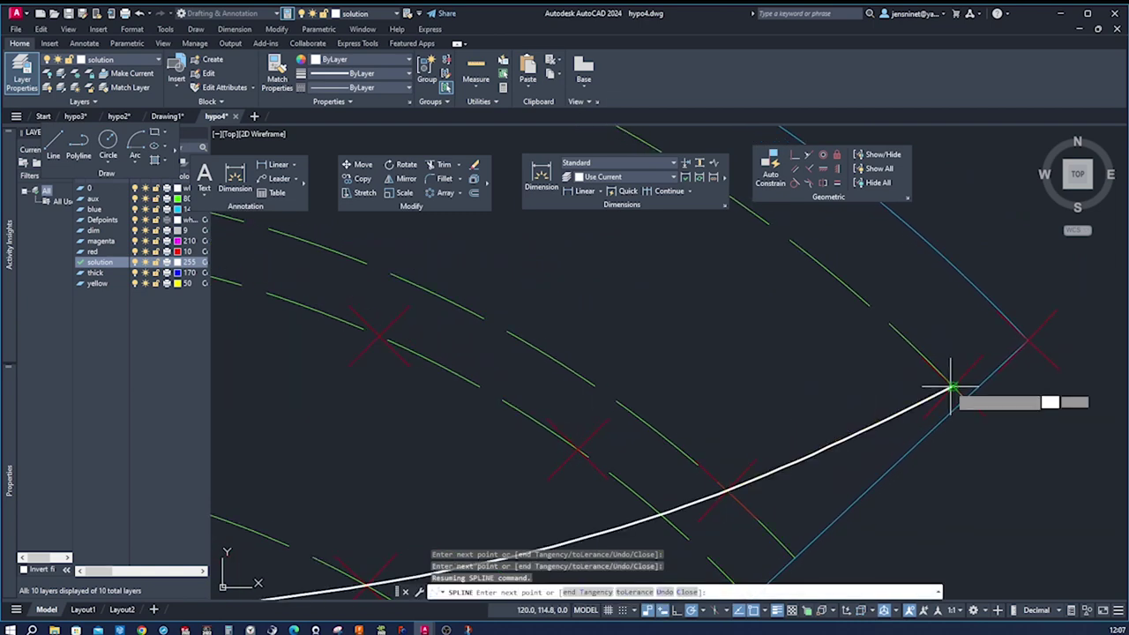
pyautogui.click(953, 388)
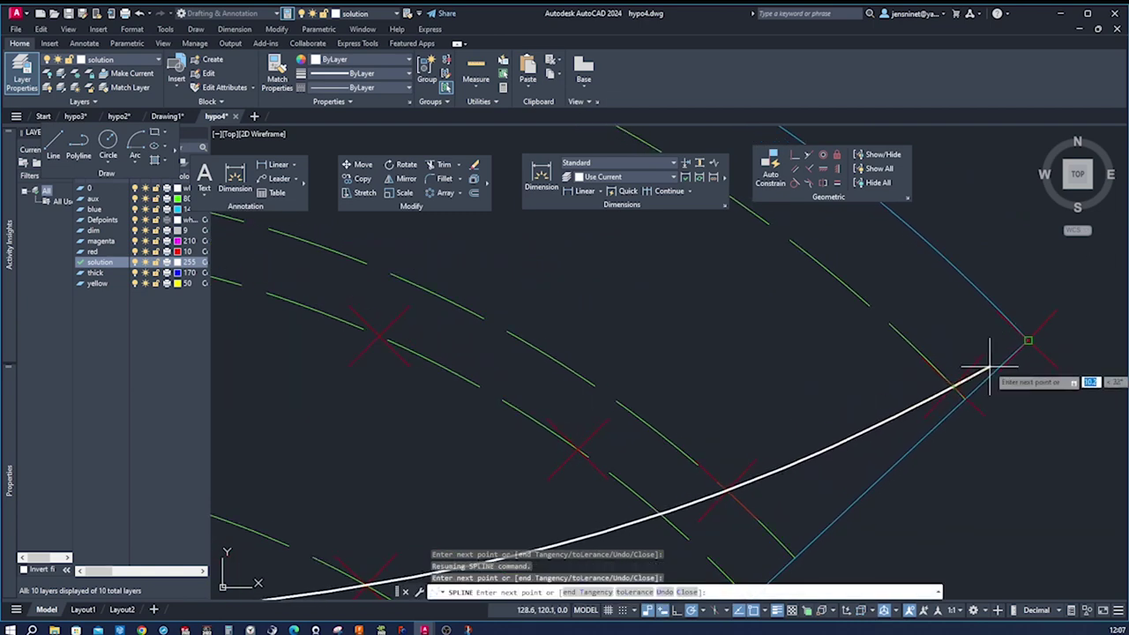
pyautogui.click(1029, 345)
pyautogui.press('Return')
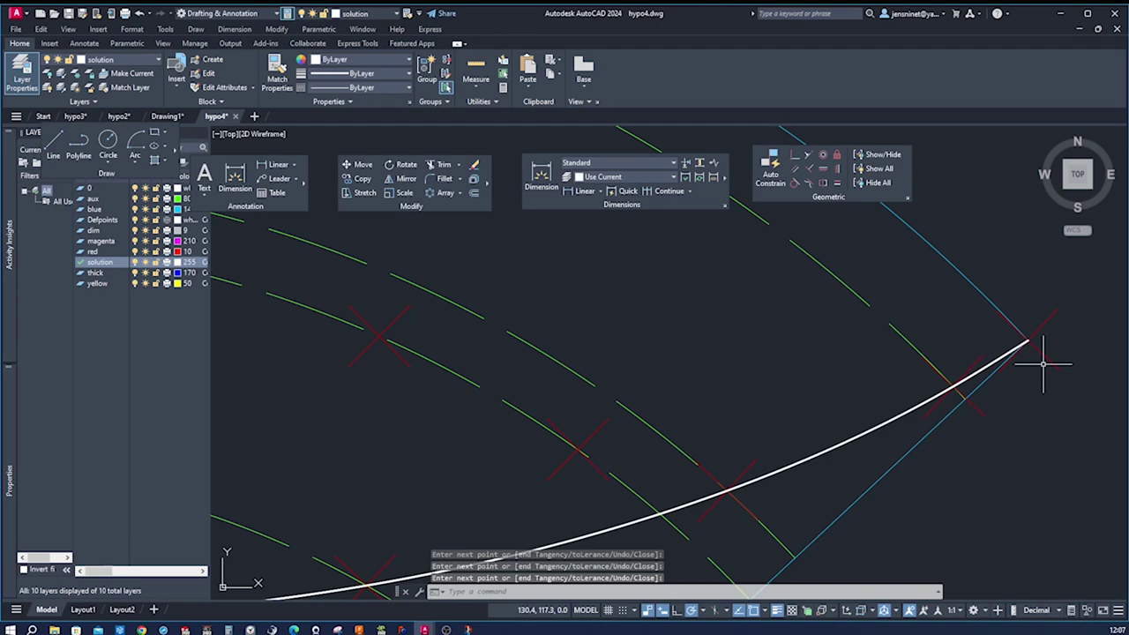
pyautogui.scroll(-1, 1041, 433)
pyautogui.scroll(-5, 1038, 434)
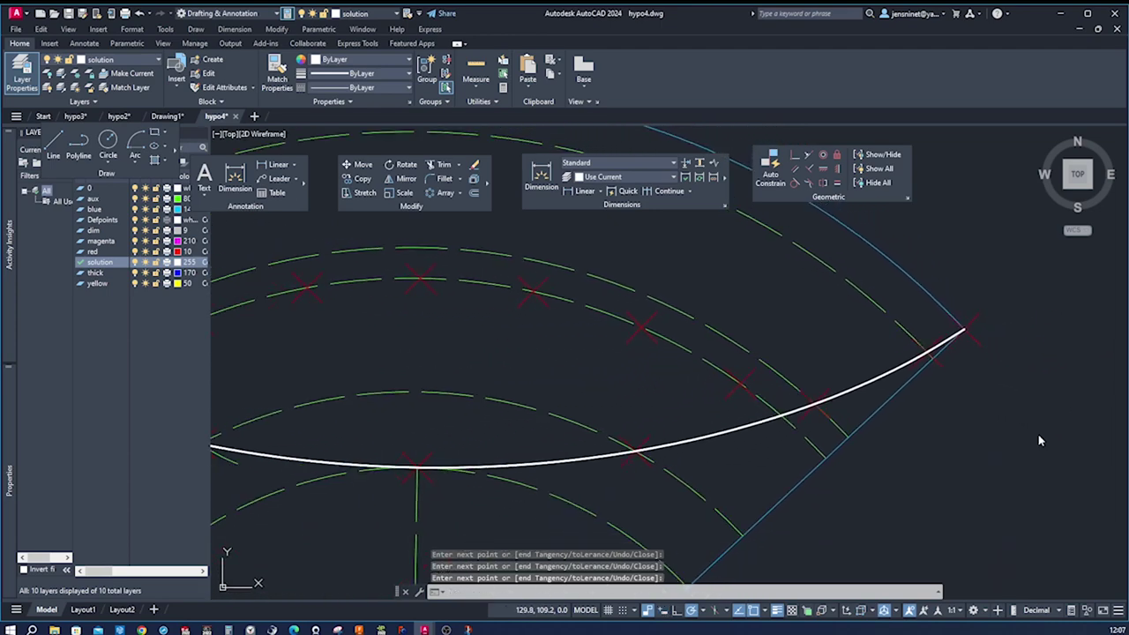